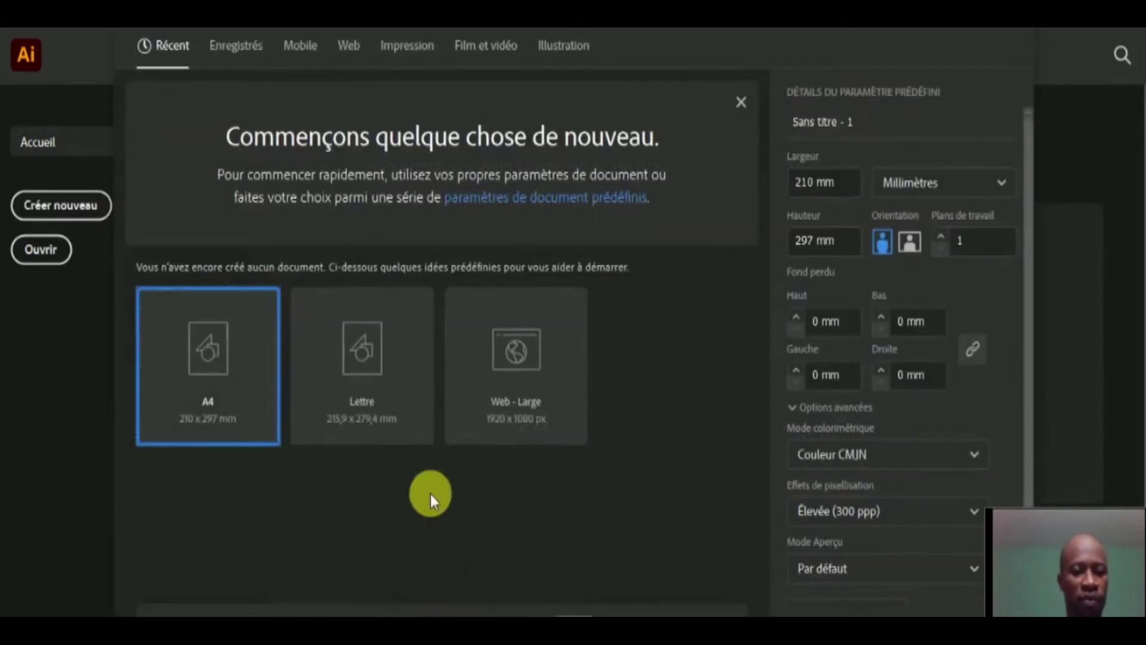
Create a new portrait A4 document, 210 x 297 mm, named Figure3D
click(244, 376)
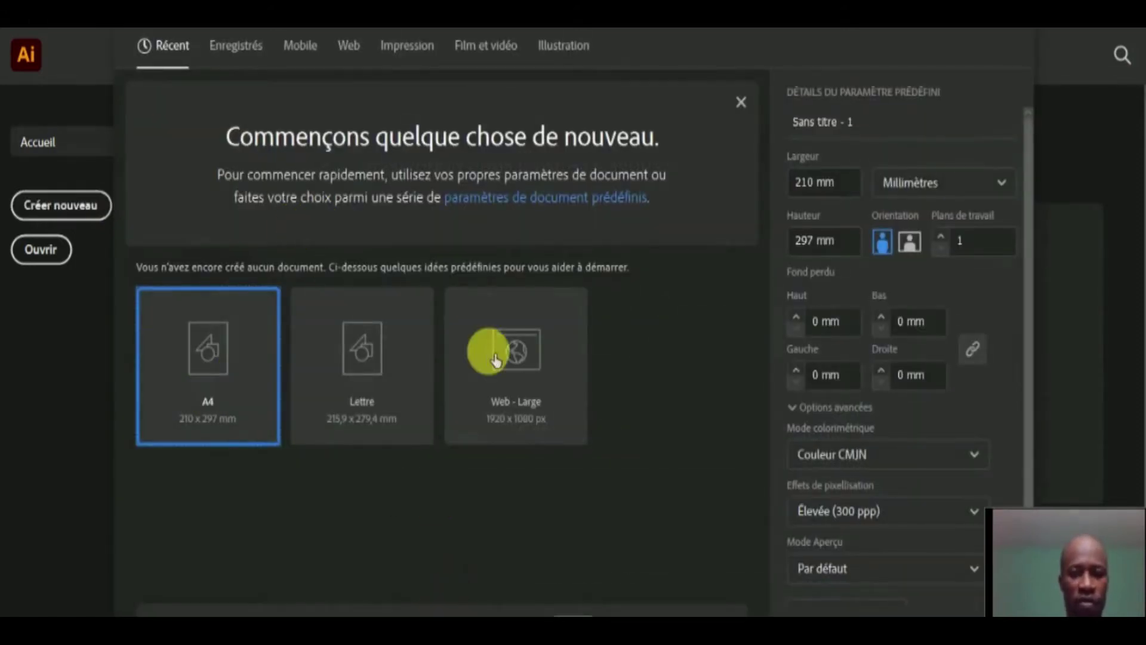
click(897, 128)
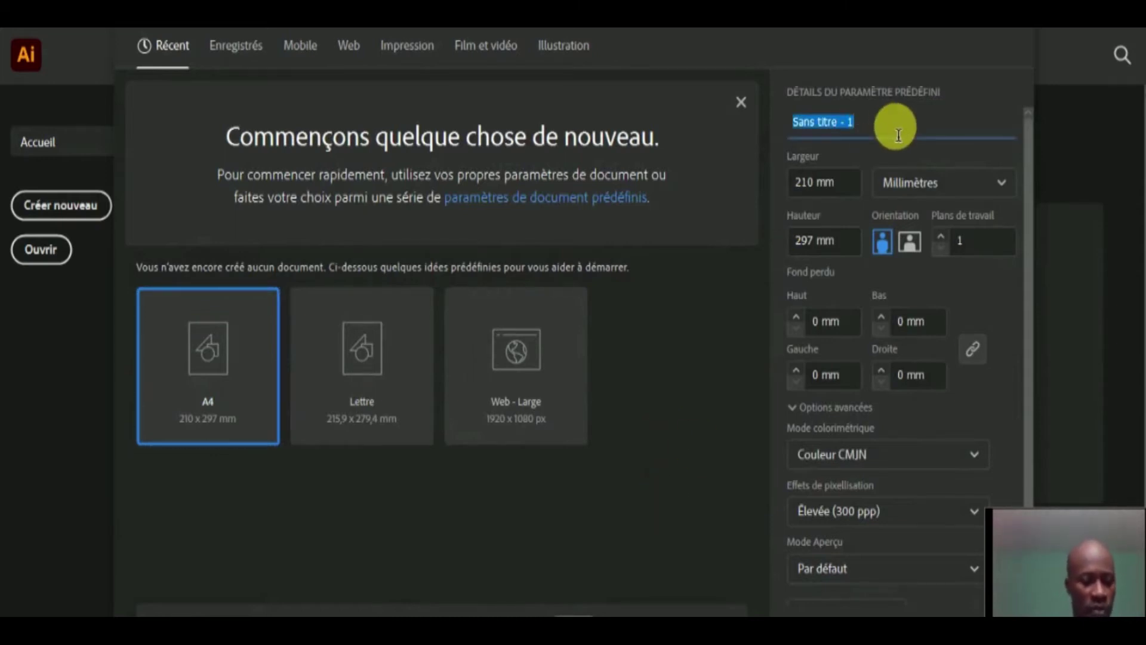
text(F)
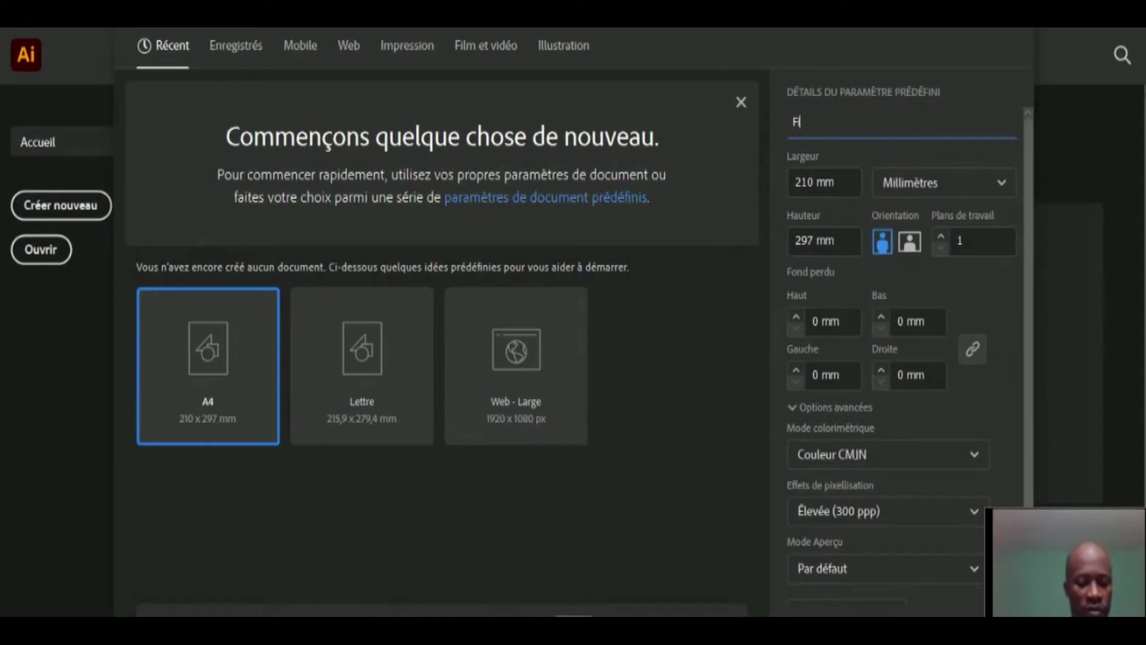
text(igure3D)
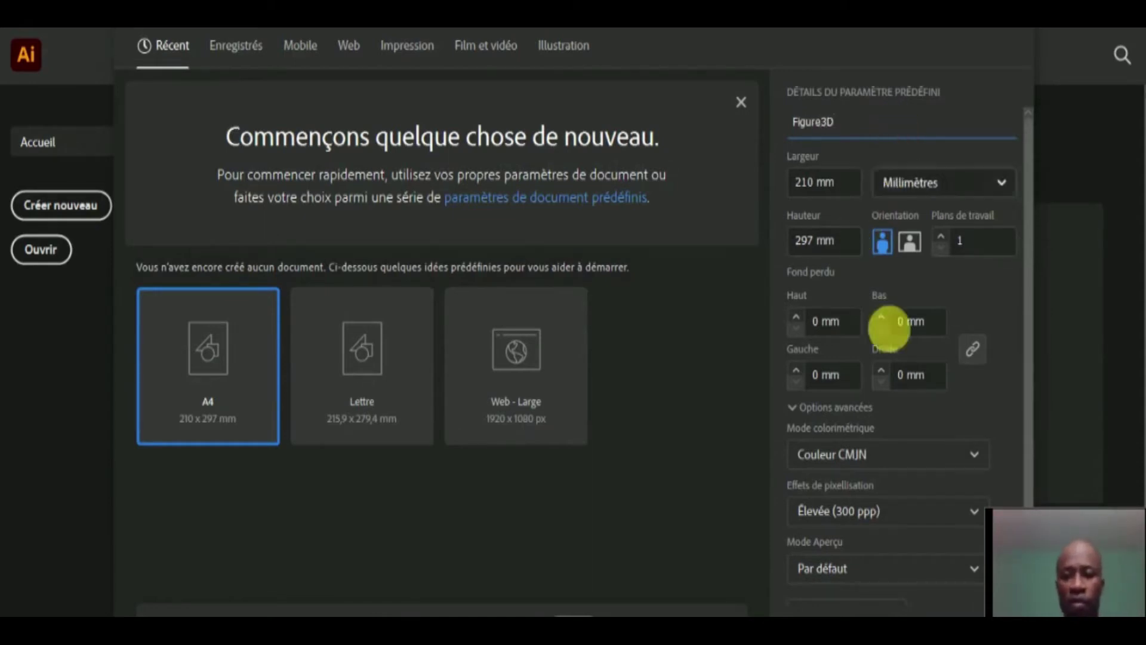
click(906, 615)
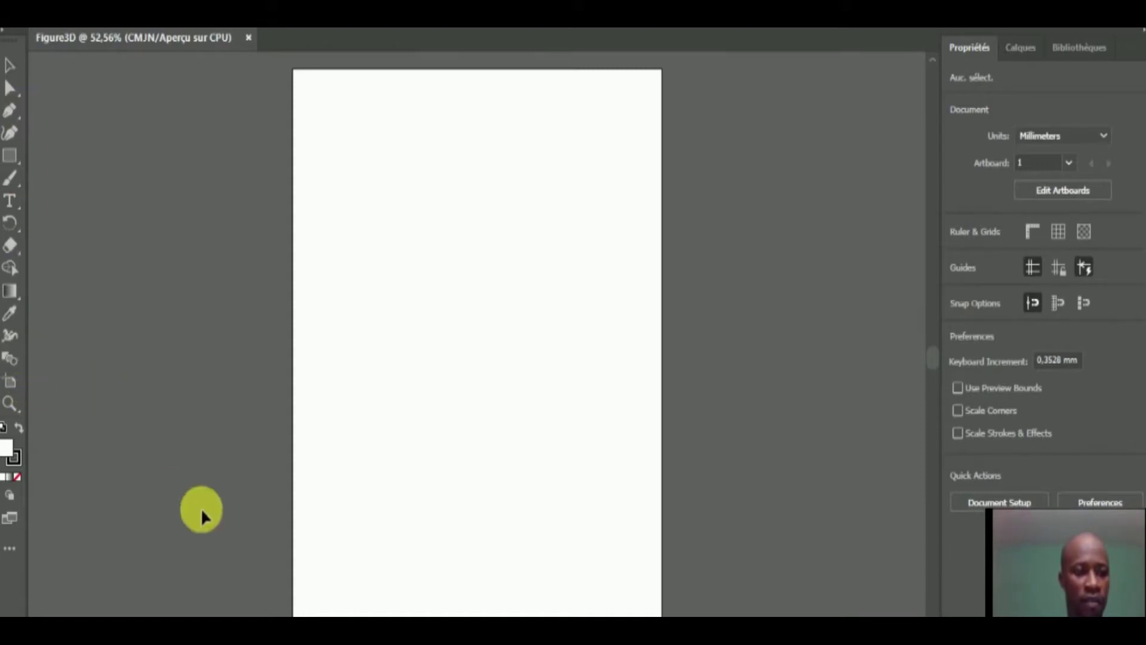
Widen the artboard on both sides to about 367 mm, keeping its height
click(10, 385)
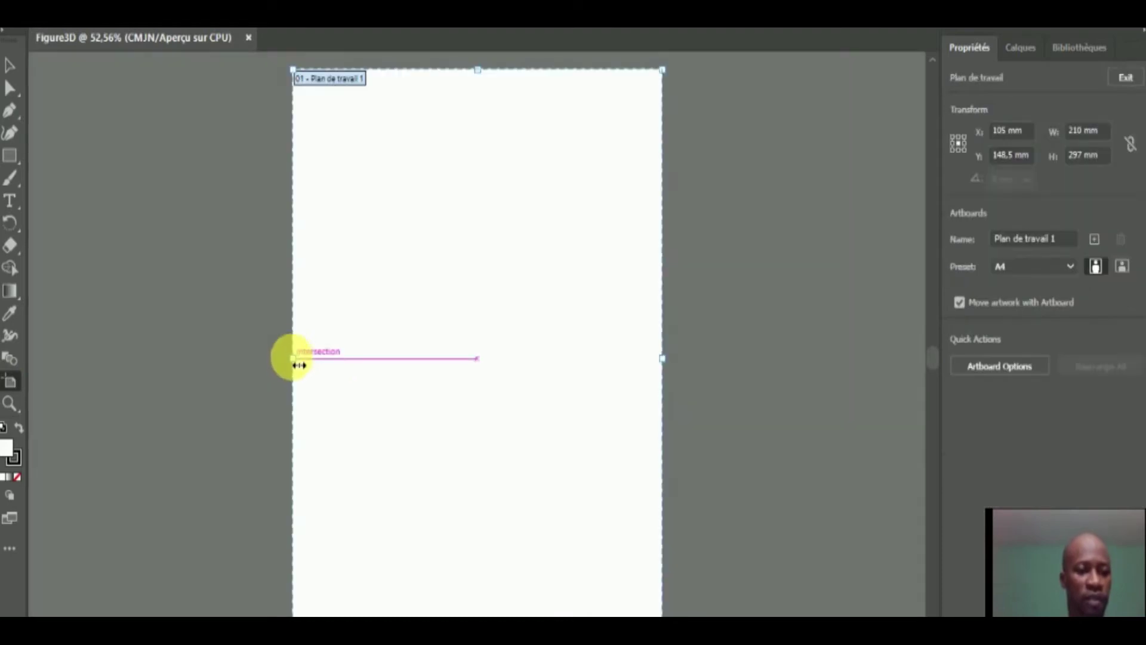
drag(299, 365, 180, 359)
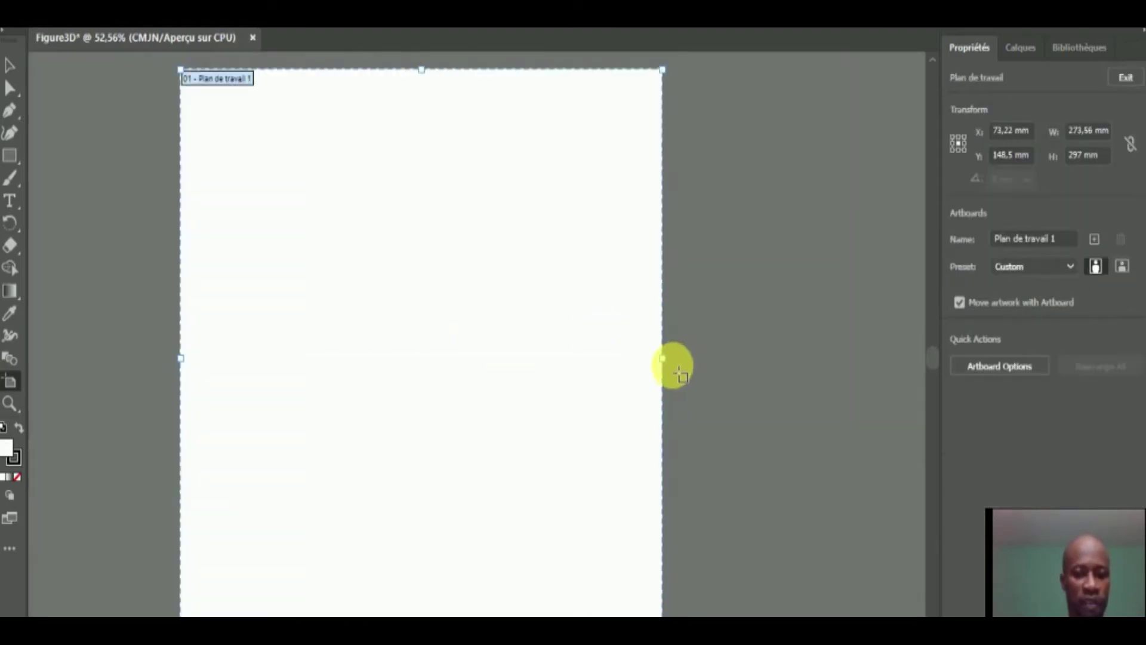
drag(663, 366, 828, 395)
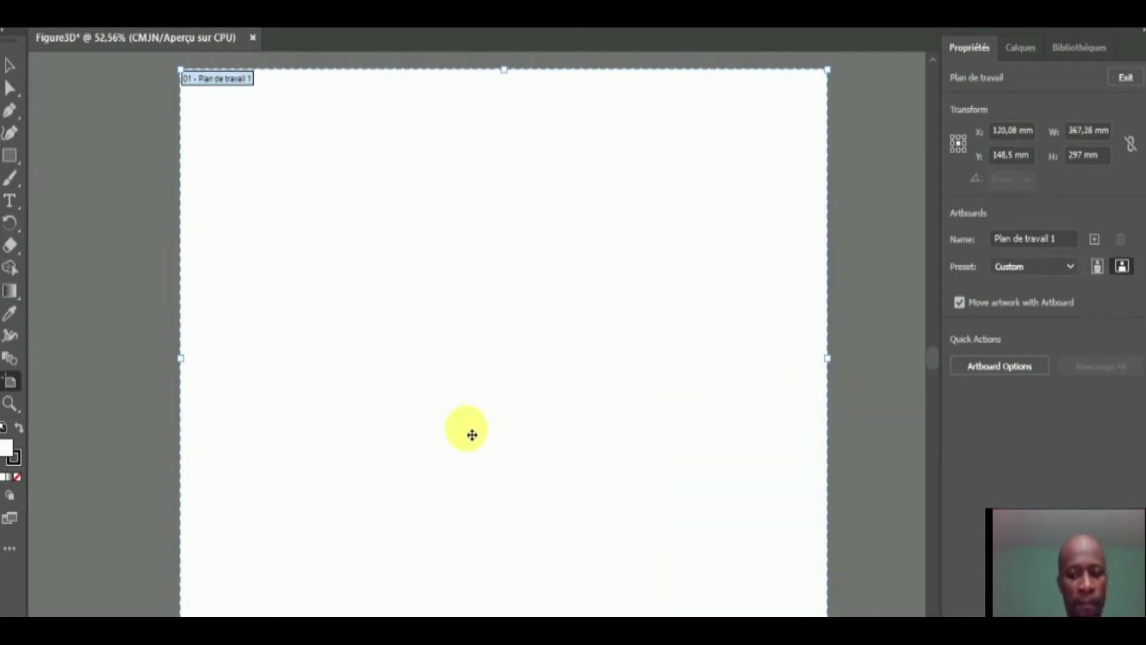
click(7, 69)
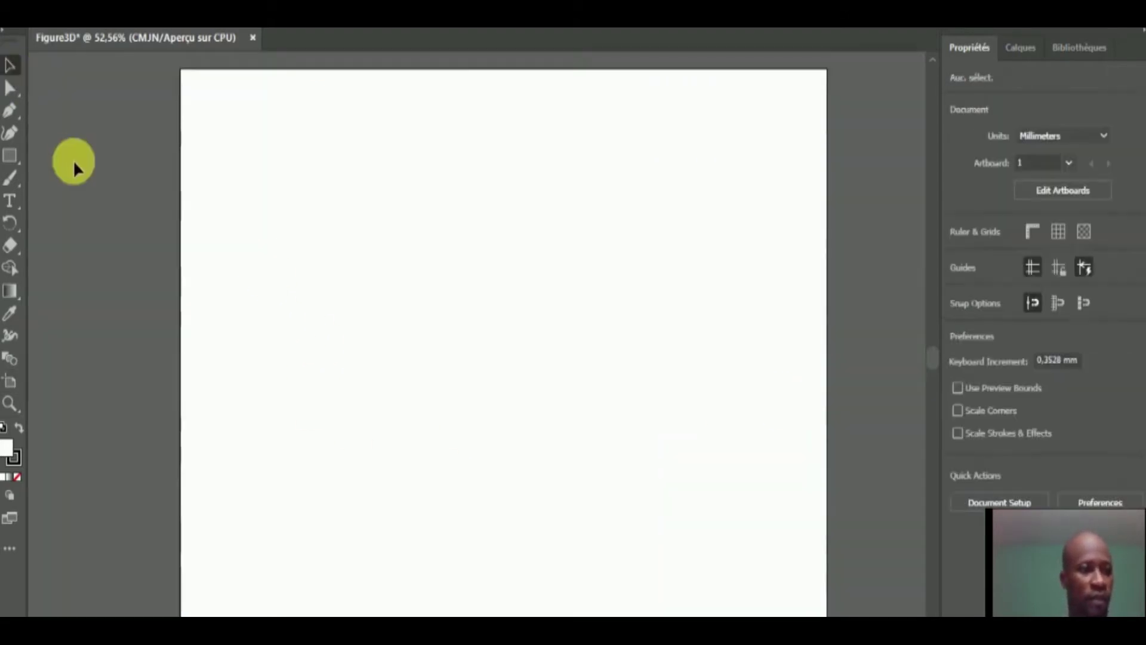
Draw a square of about 61 mm near the artboard's upper-left corner with the Rectangle tool
click(9, 157)
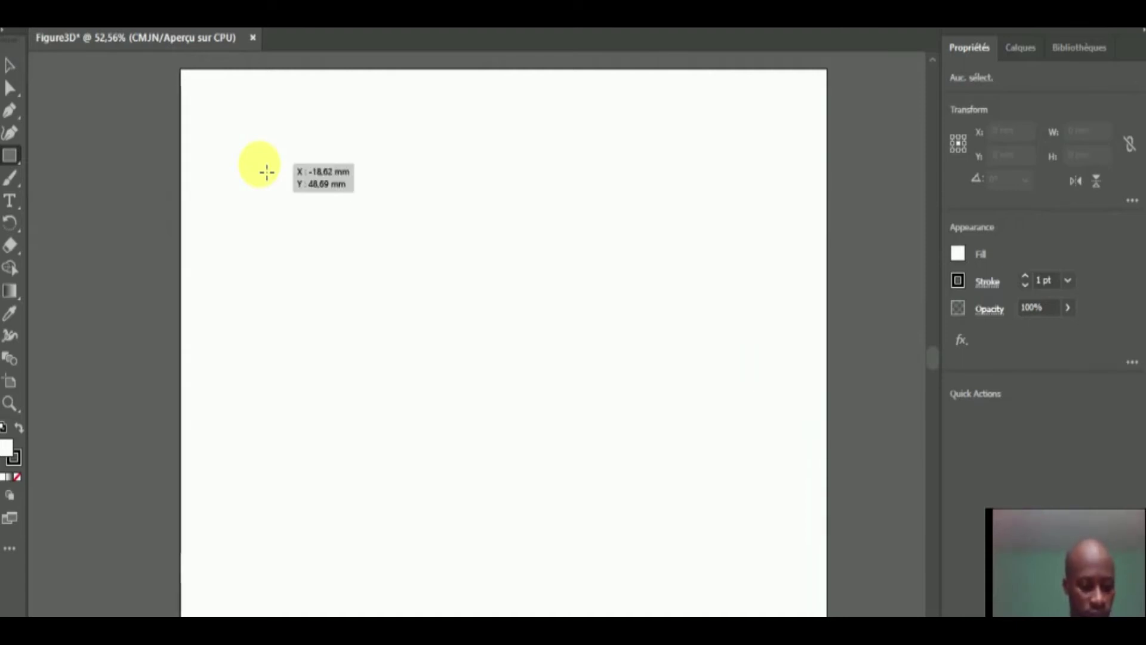
drag(260, 164, 392, 297)
click(391, 297)
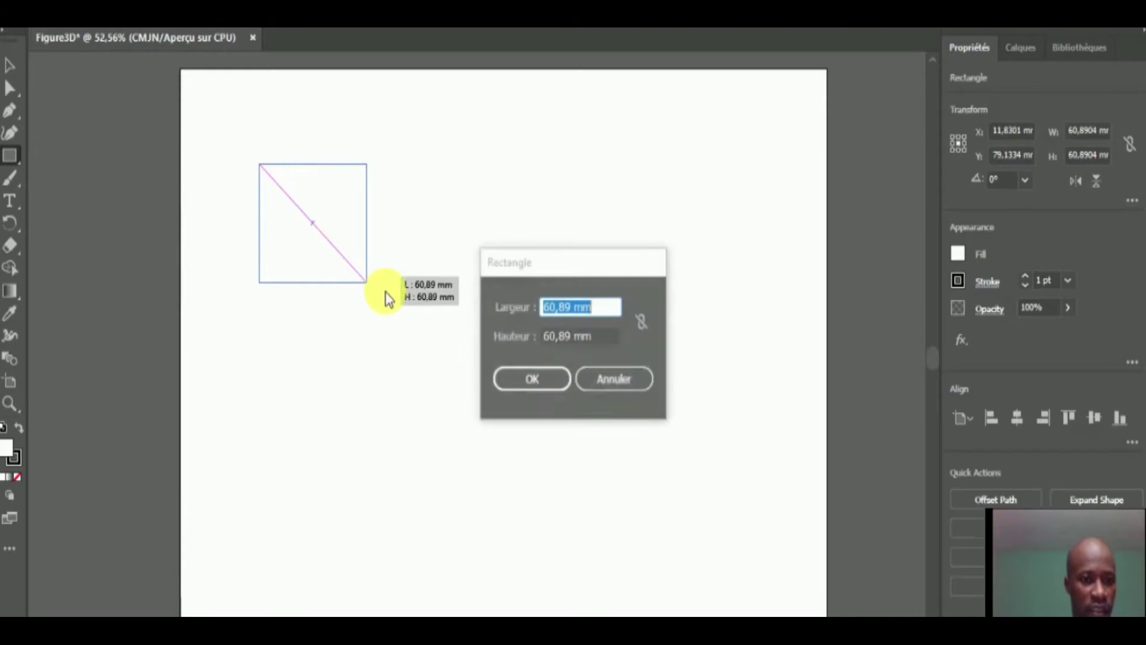
click(615, 376)
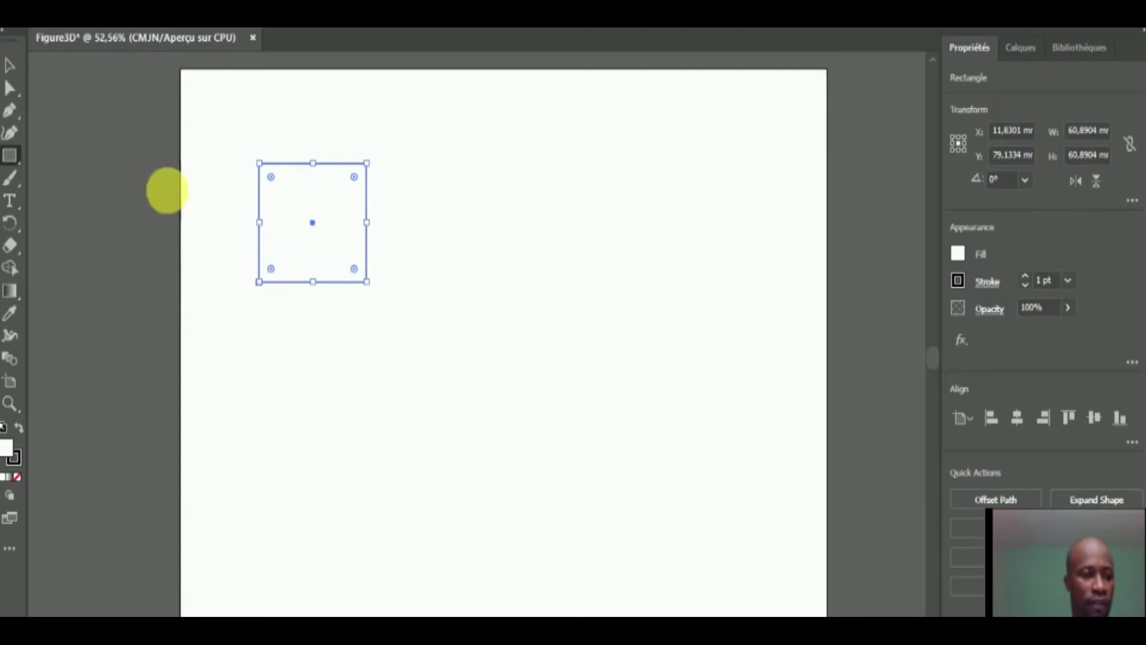
Select the square and give it a dark red fill colour
click(9, 59)
click(379, 253)
click(317, 229)
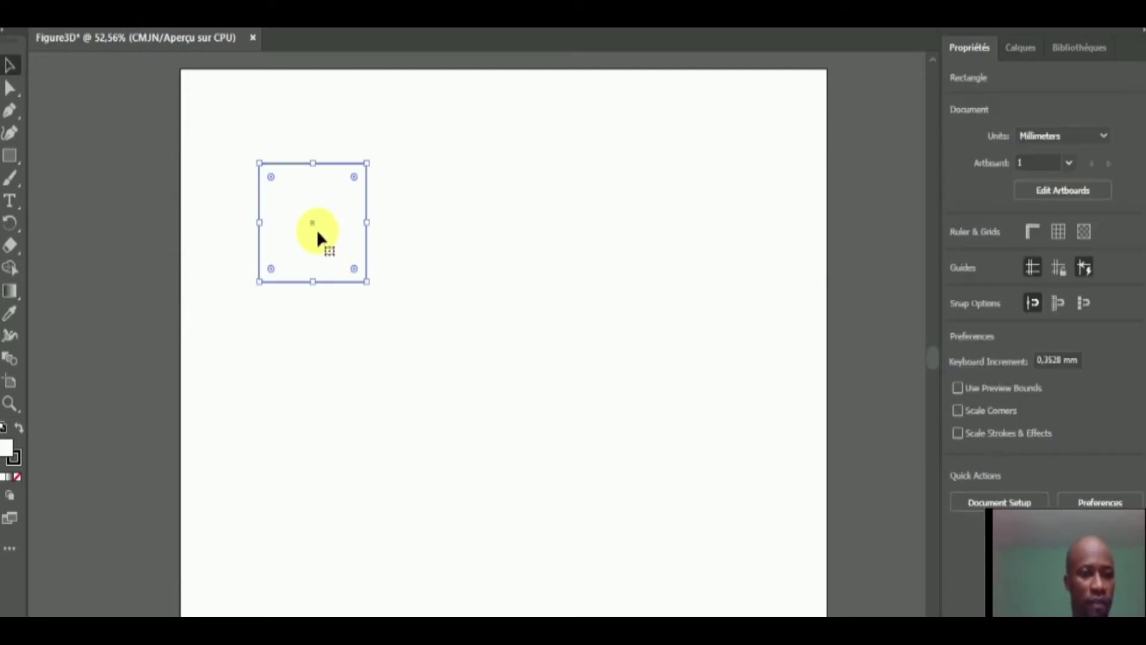
double_click(9, 450)
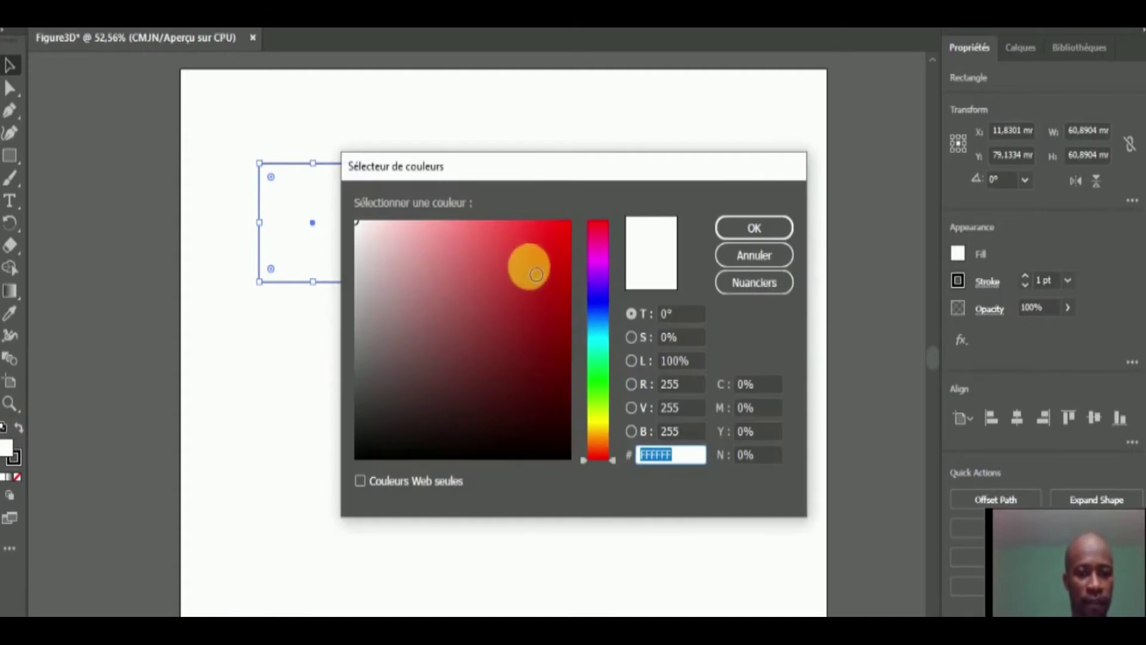
click(543, 276)
click(538, 352)
click(752, 227)
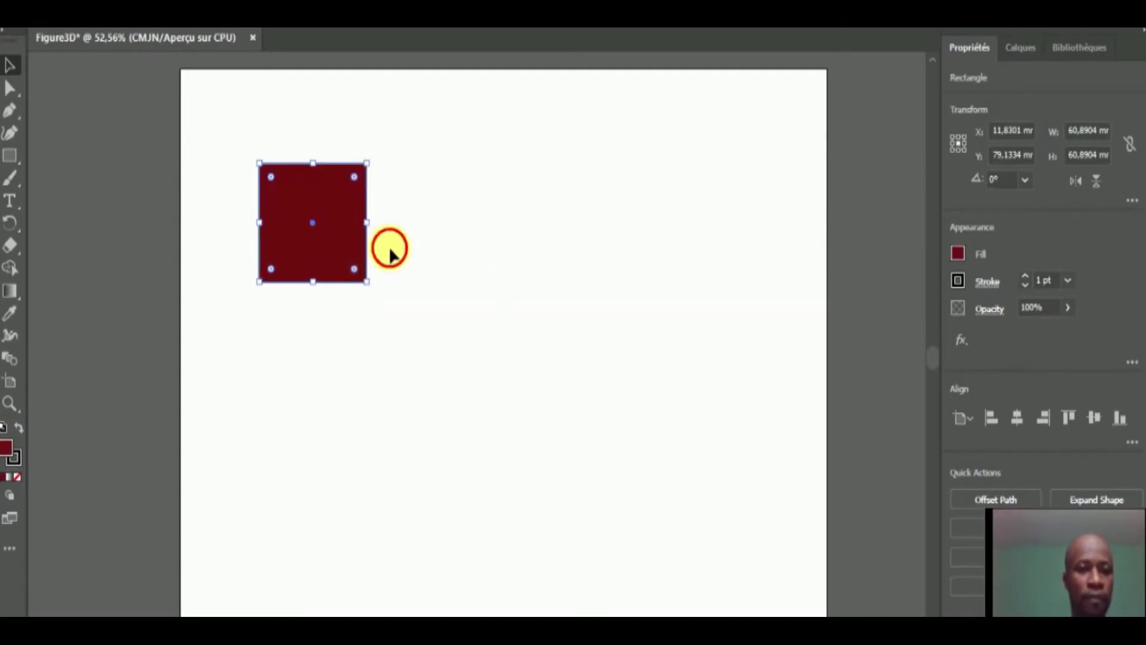
Paste a copy of the dark red square and duplicate it level with the original near the artboard's upper-right corner
click(442, 244)
click(326, 232)
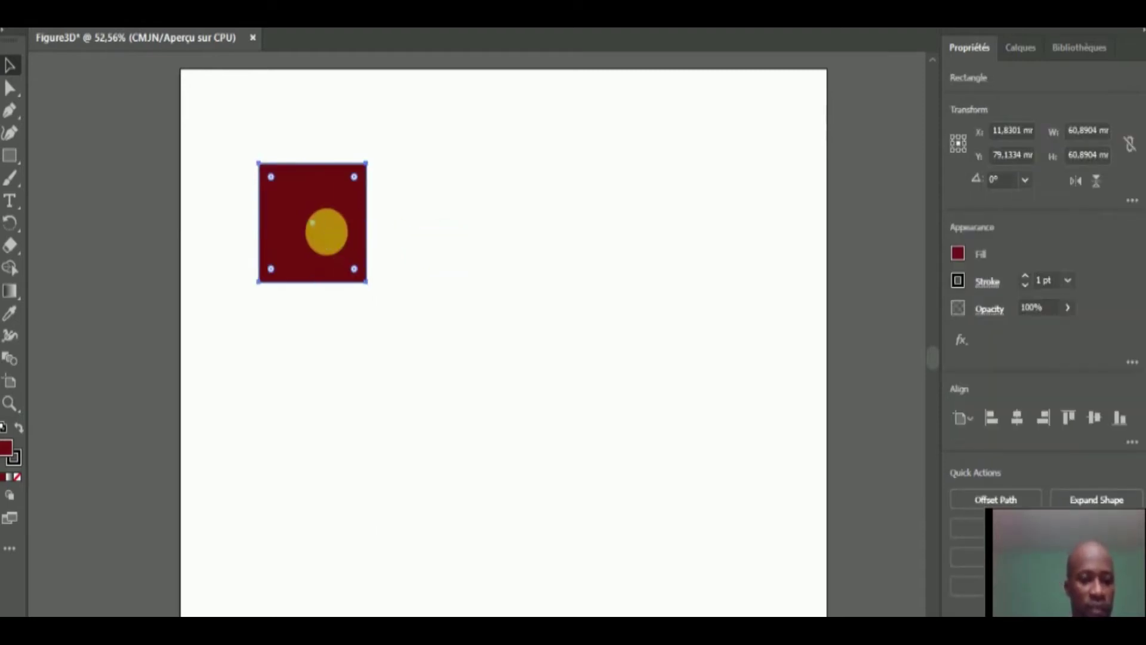
click(499, 231)
key(ctrl+v)
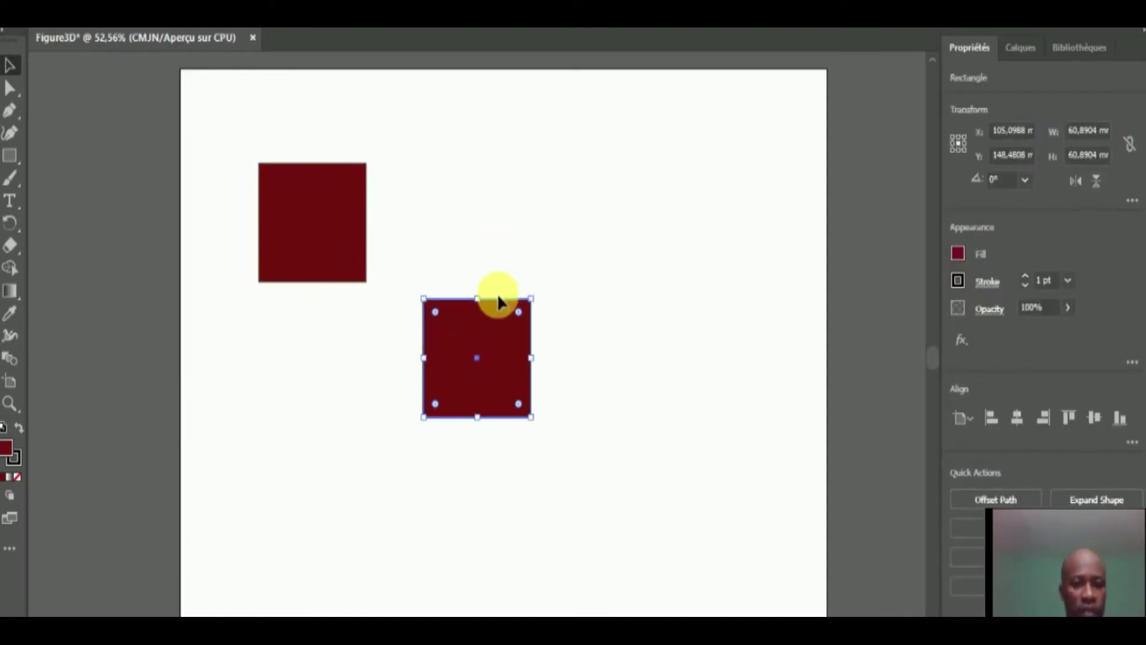
drag(491, 324, 702, 188)
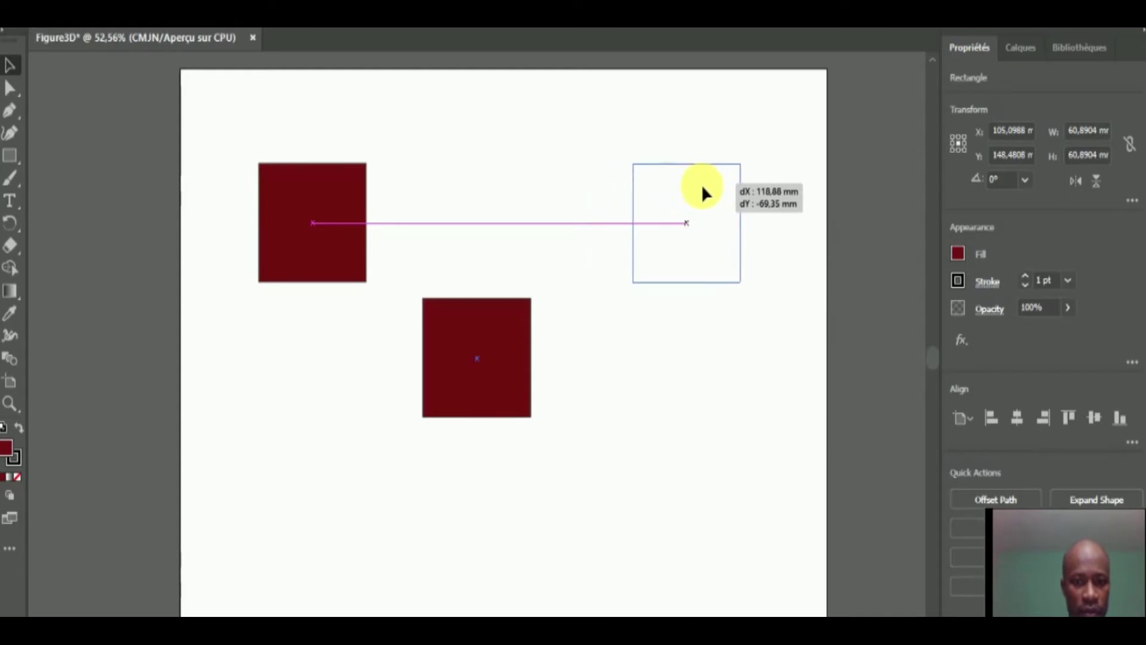
drag(701, 184, 700, 184)
Duplicate the middle square below the upper-left one, and move the middle square itself below the upper-right one
click(476, 331)
drag(475, 332, 303, 525)
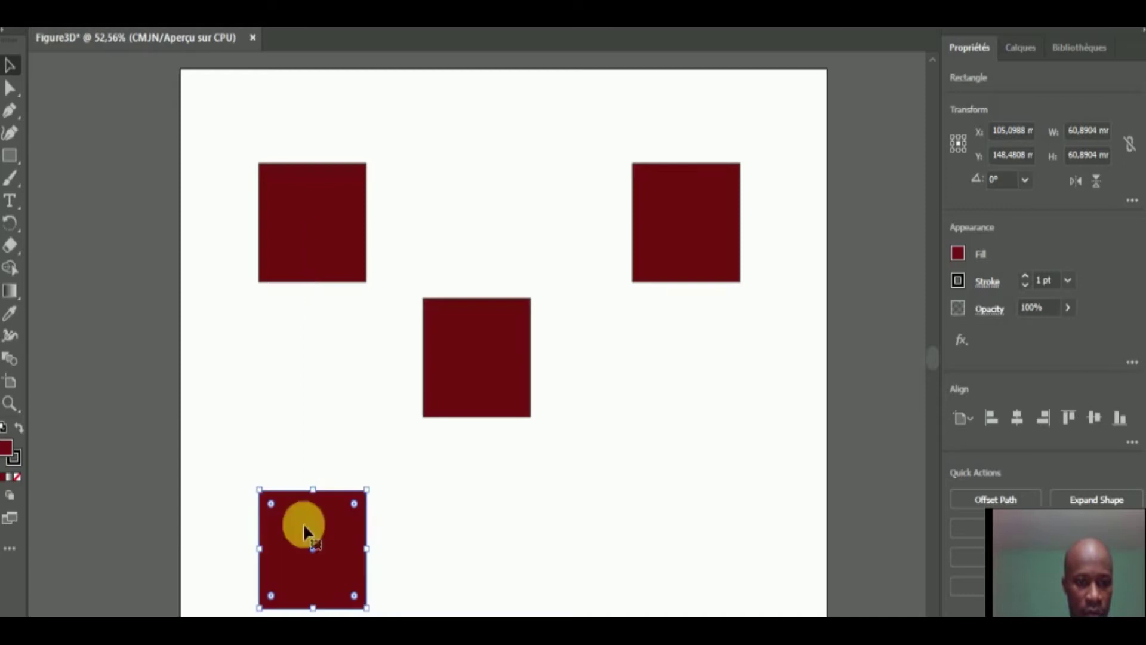
drag(464, 354, 678, 541)
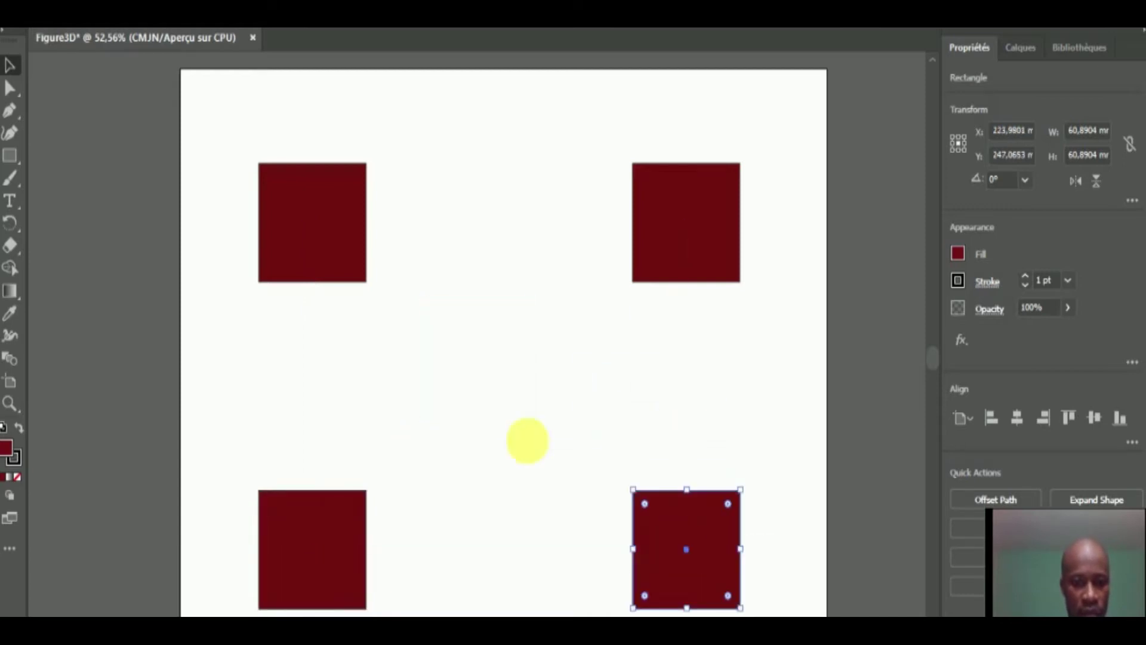
Select all four dark red squares and lock them
click(439, 367)
drag(221, 153, 697, 567)
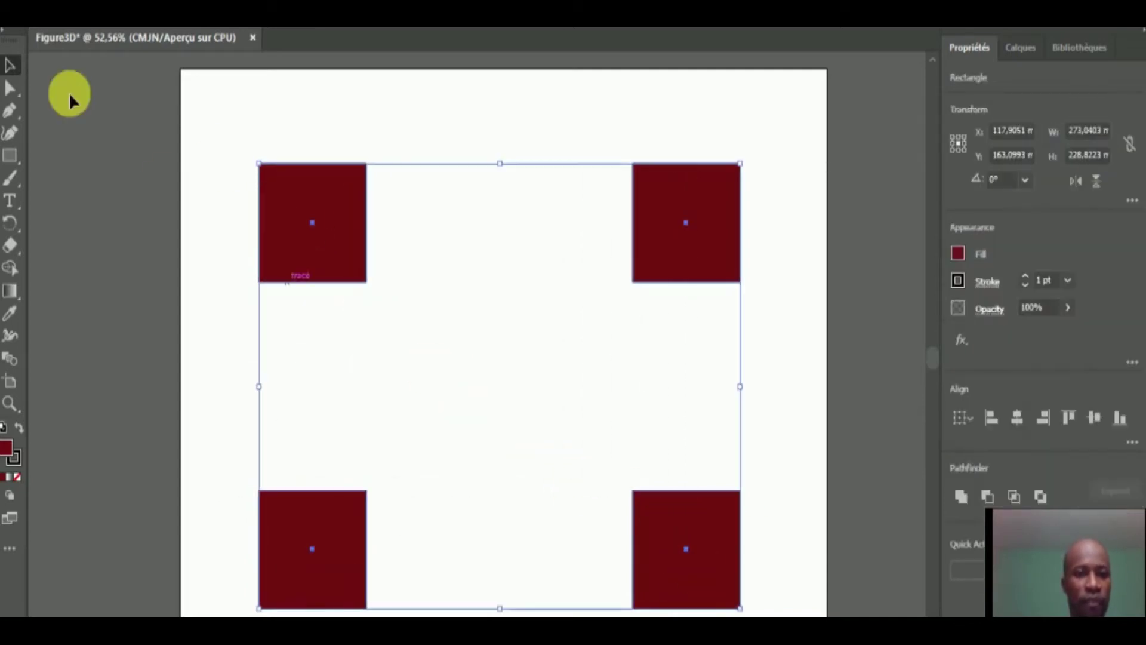
key(alt+o)
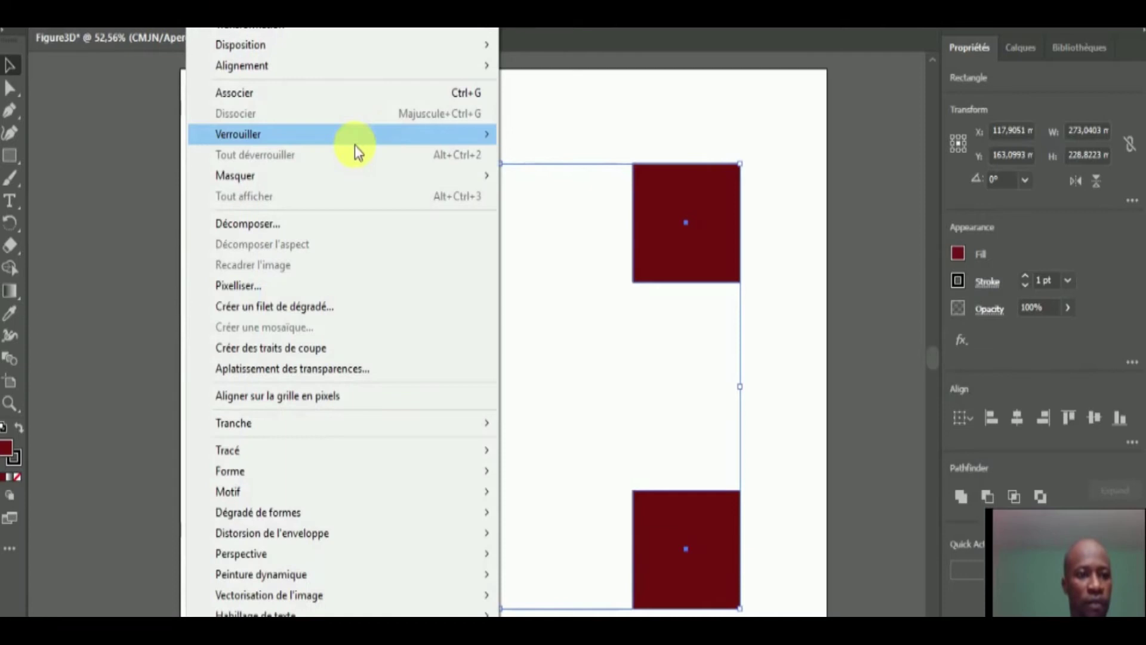
mouse_move(388, 135)
click(581, 135)
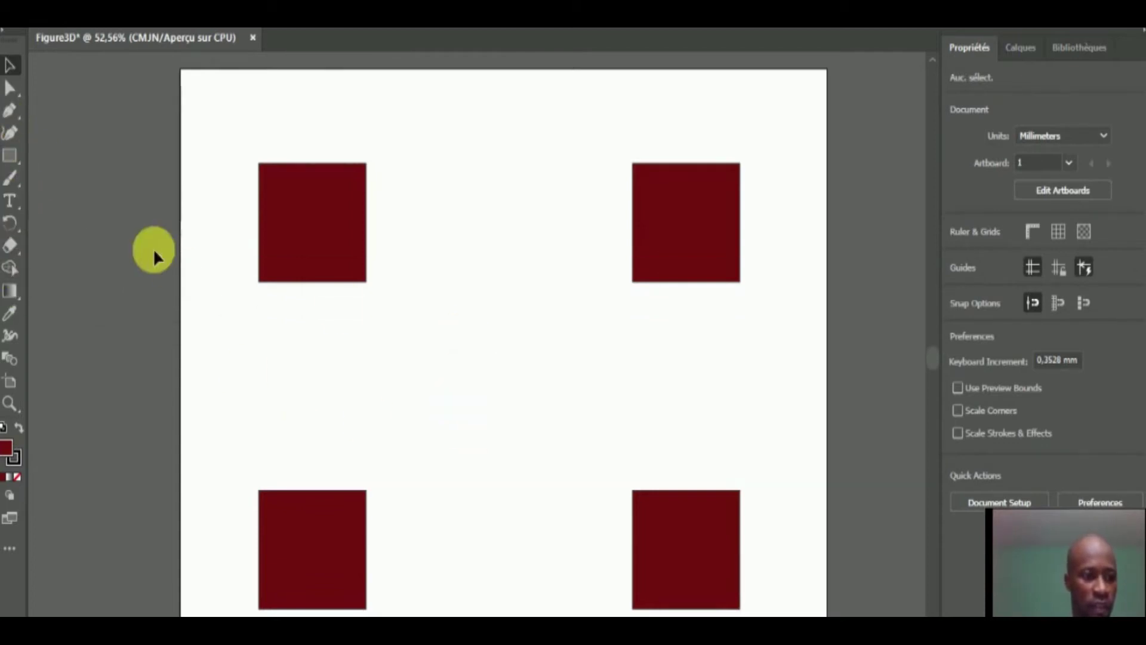
Draw a vertical line about 32 mm long midway between the four squares with the Line tool
click(10, 156)
click(9, 157)
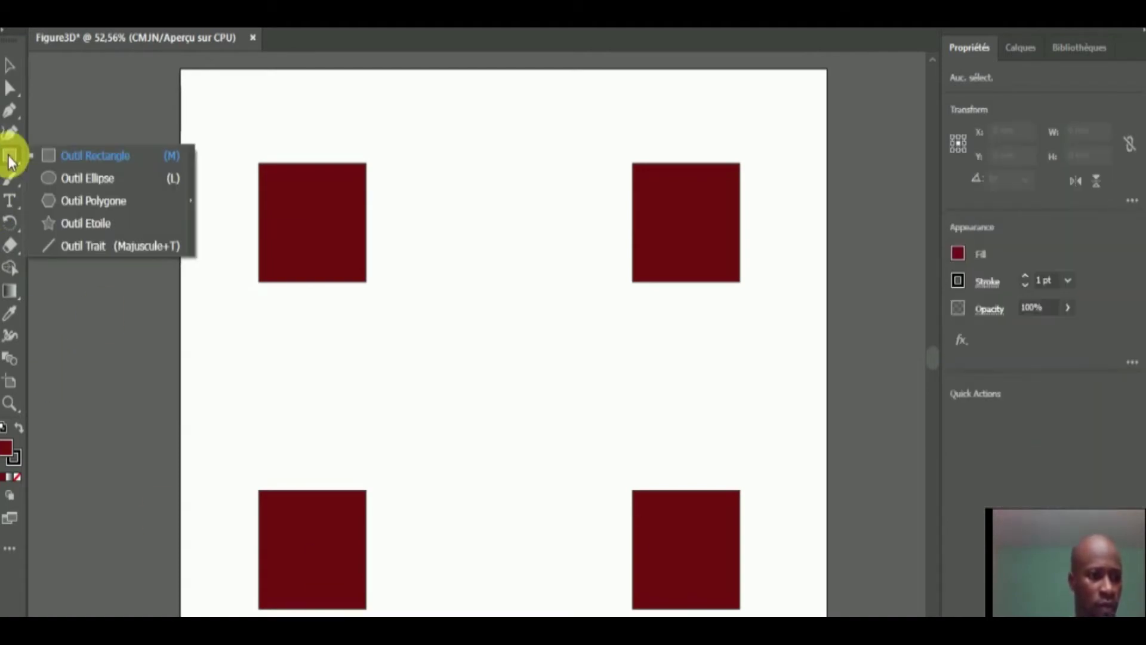
click(69, 246)
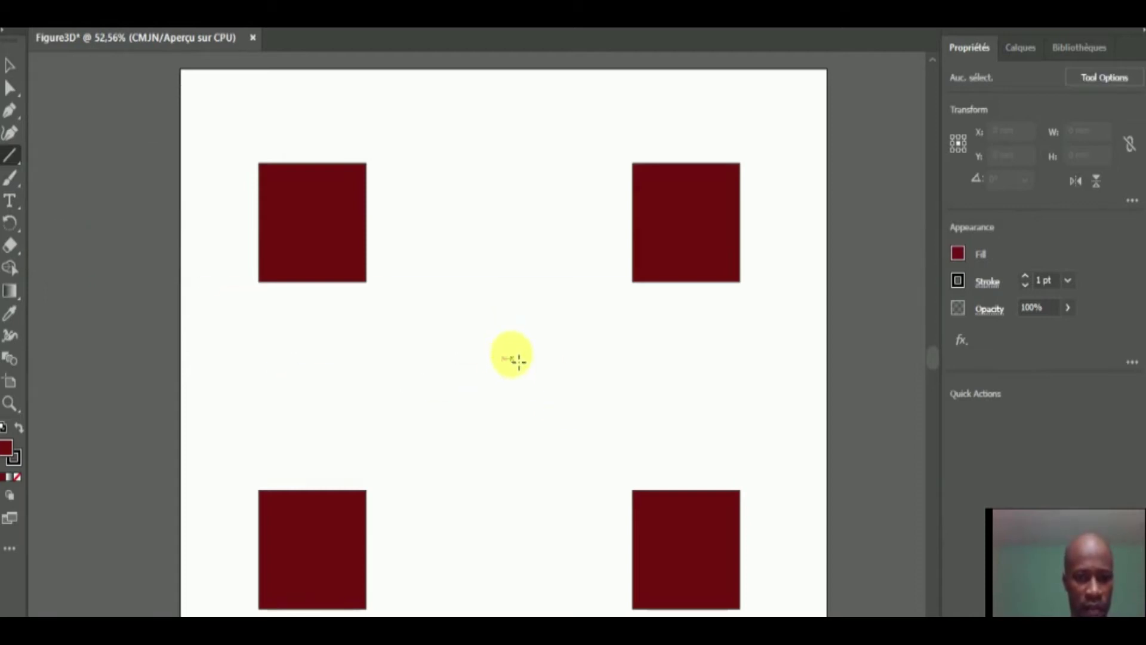
drag(519, 357, 517, 419)
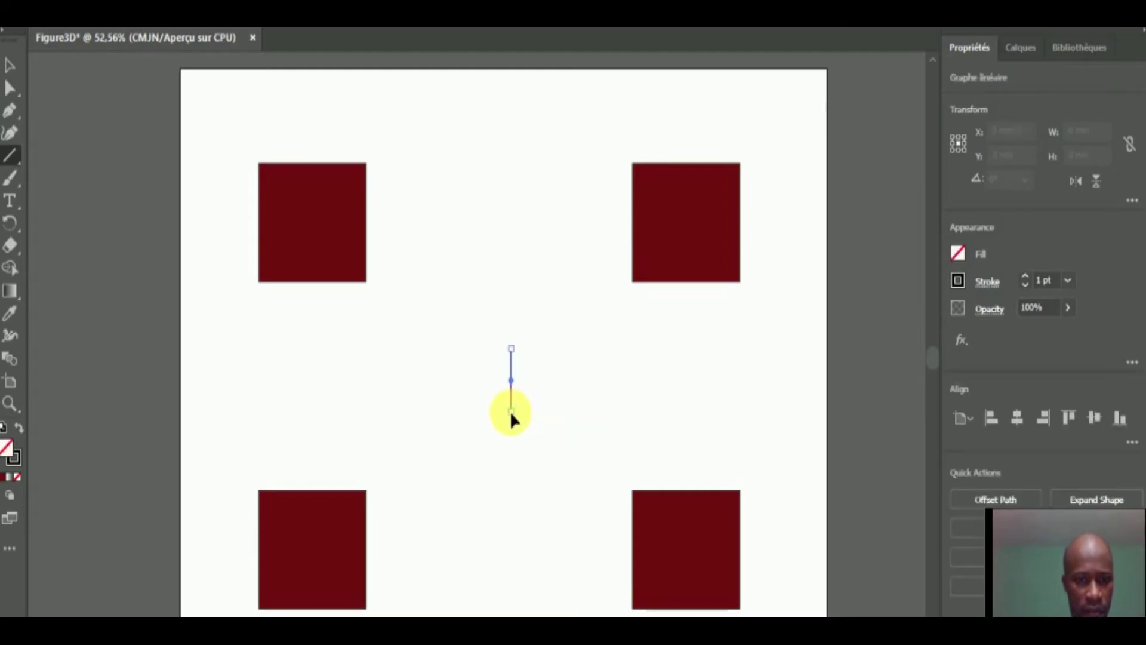
click(10, 66)
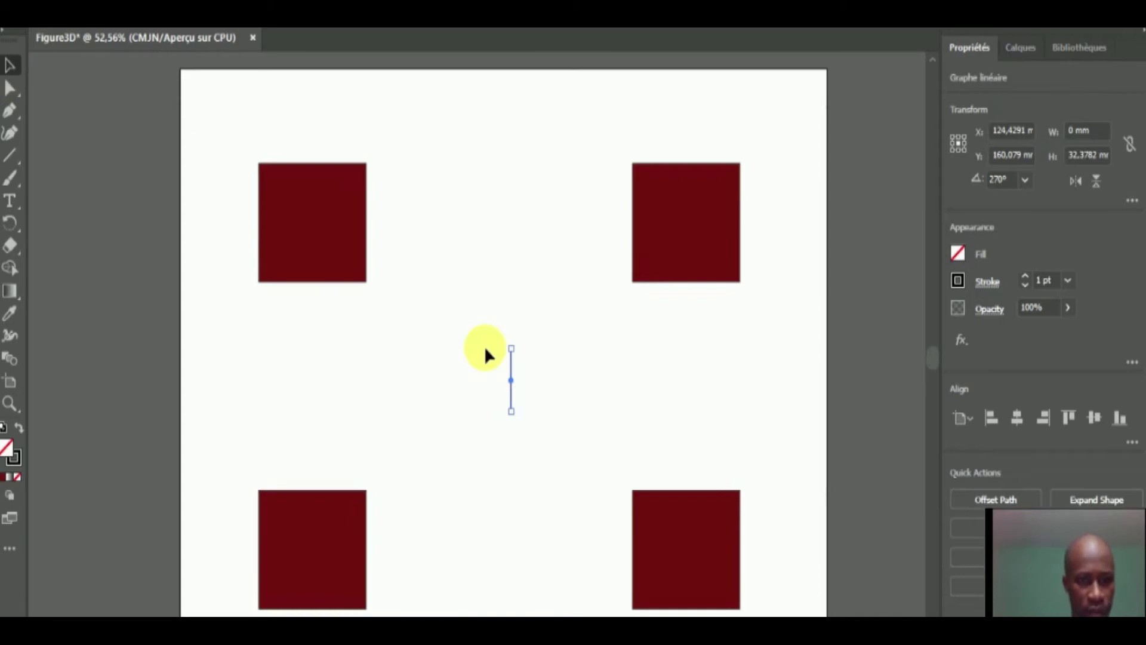
Copy the vertical line, rotate one line to horizontal and centre both on each other to form a cross between the squares
click(533, 391)
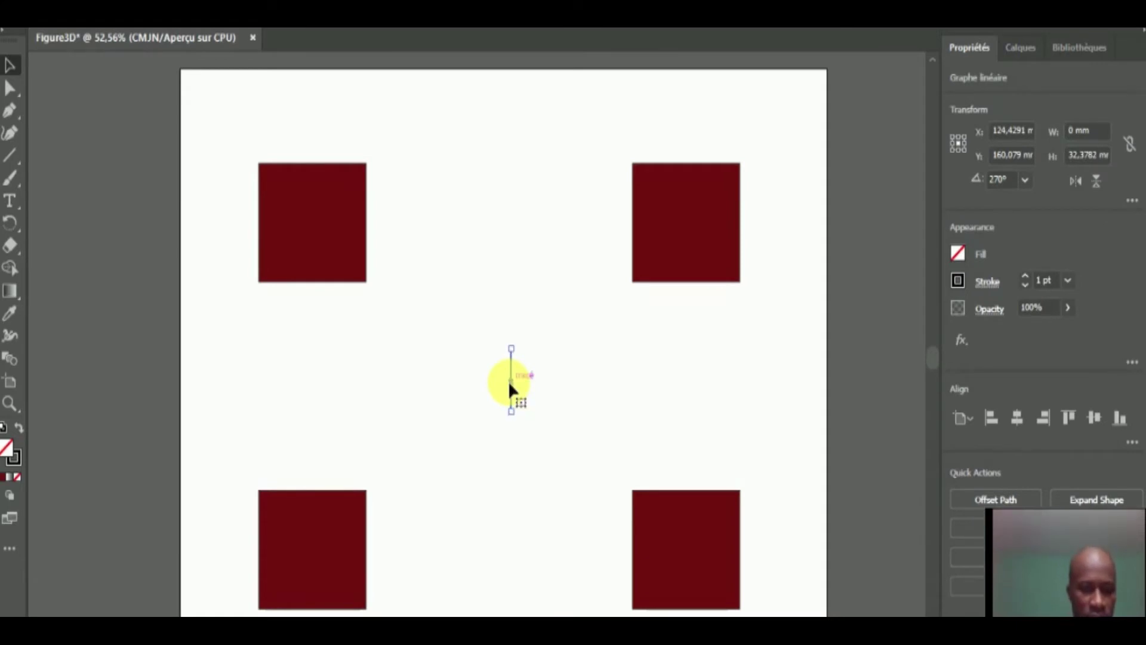
click(583, 396)
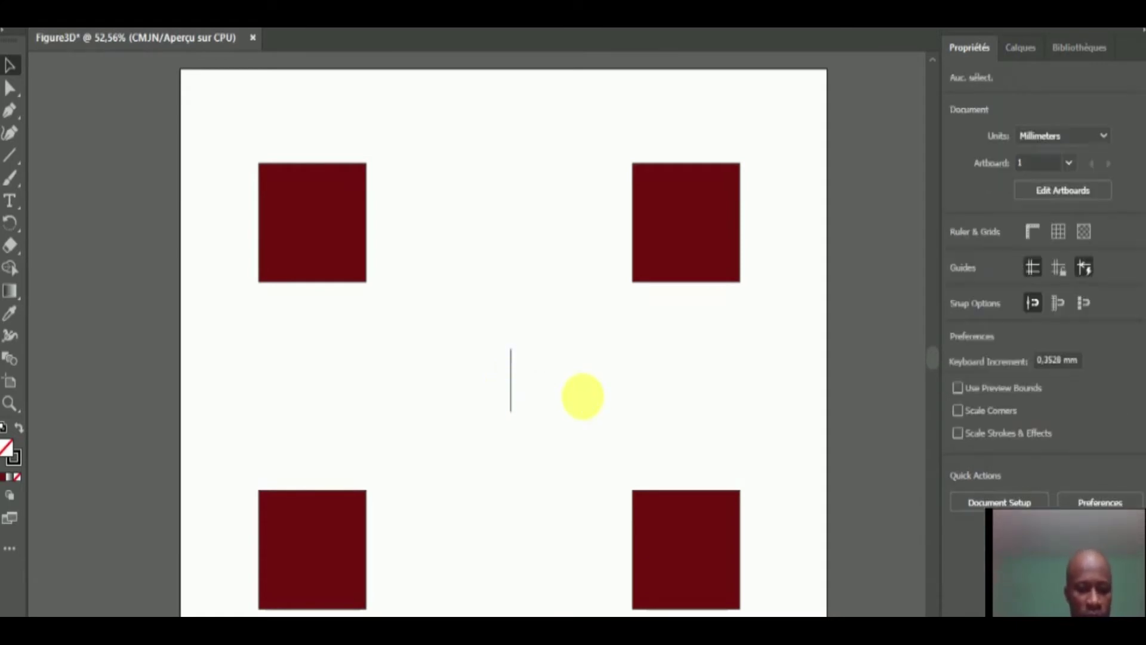
key(ctrl+v)
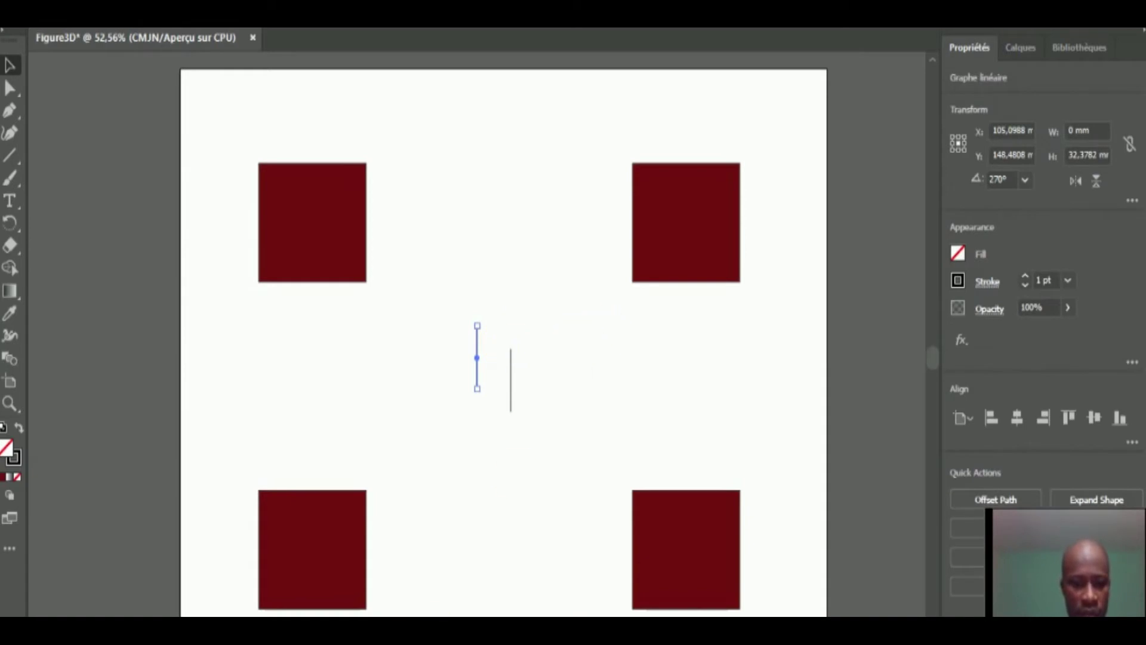
drag(481, 326, 555, 447)
drag(514, 384, 513, 400)
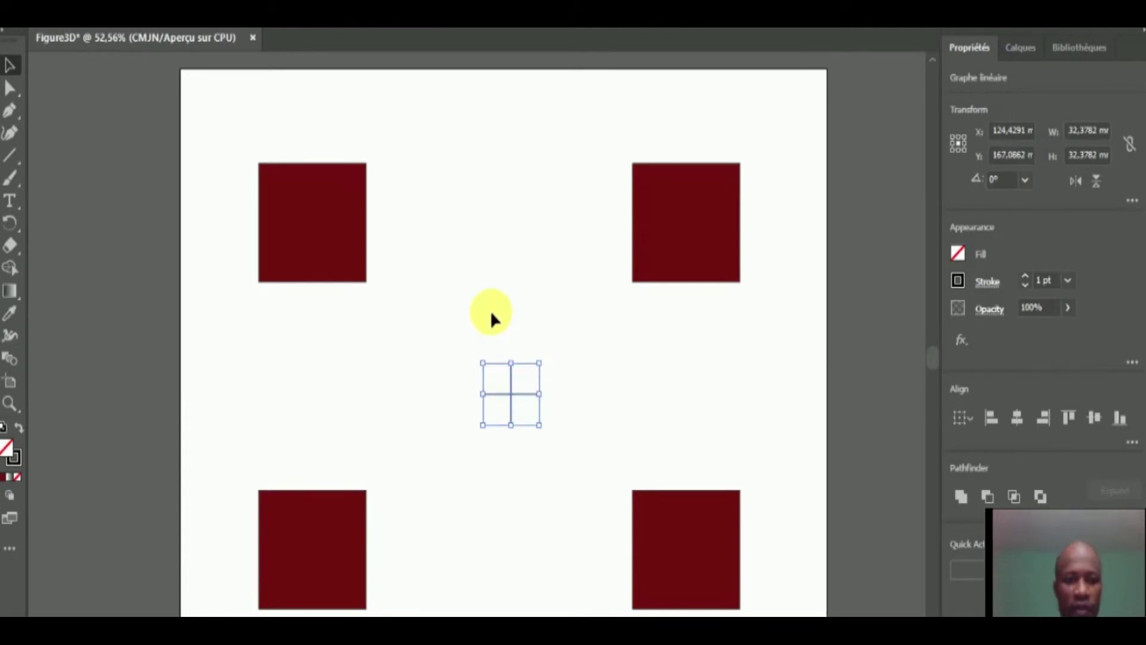
Select both lines of the central cross and lock them
click(490, 310)
drag(469, 359, 608, 455)
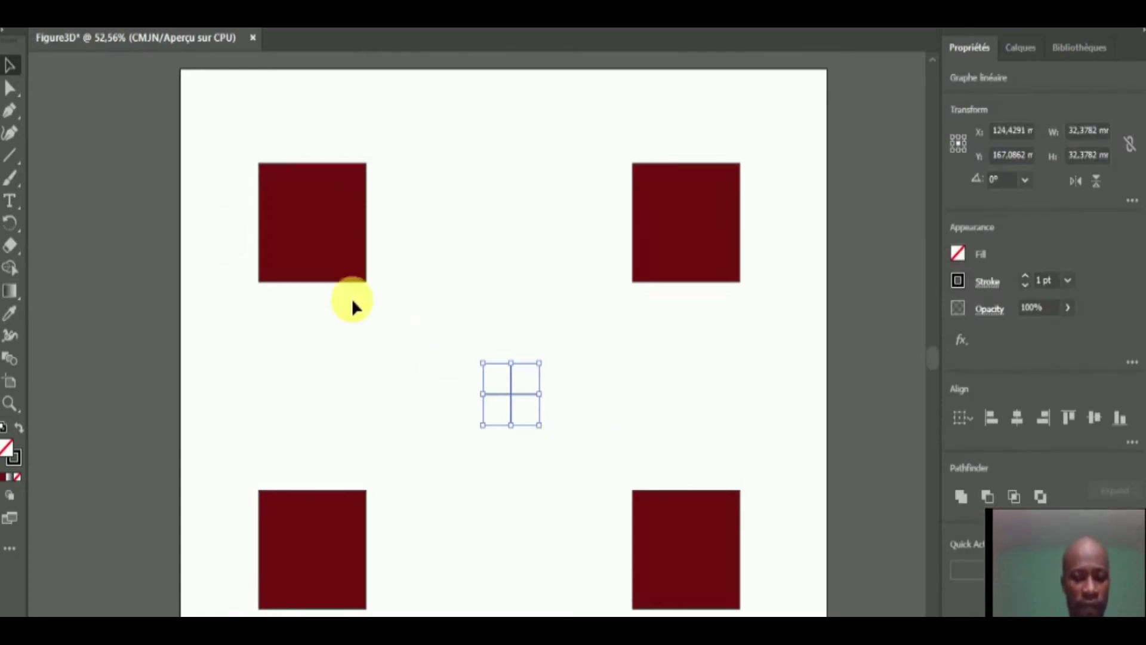
click(194, 29)
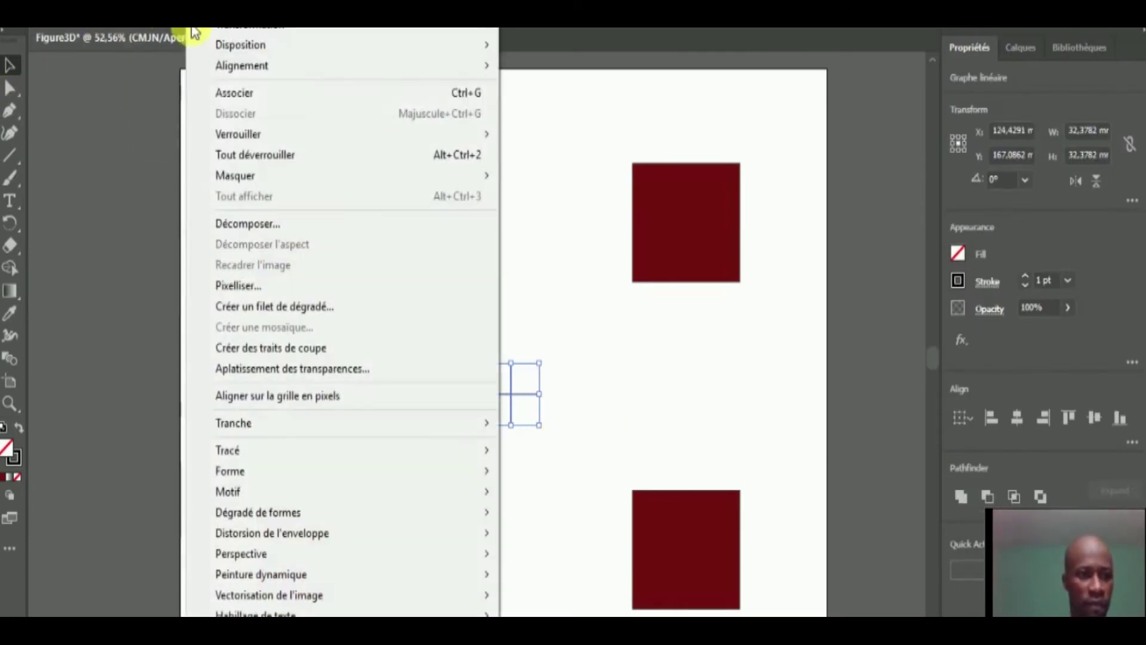
mouse_move(439, 136)
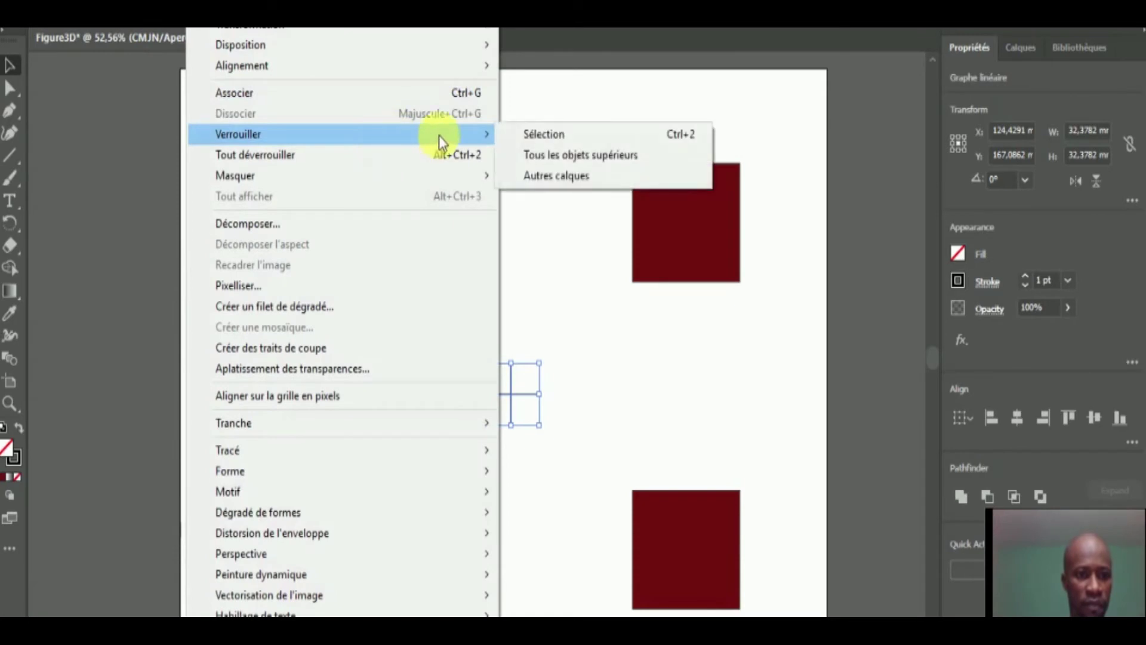
click(507, 135)
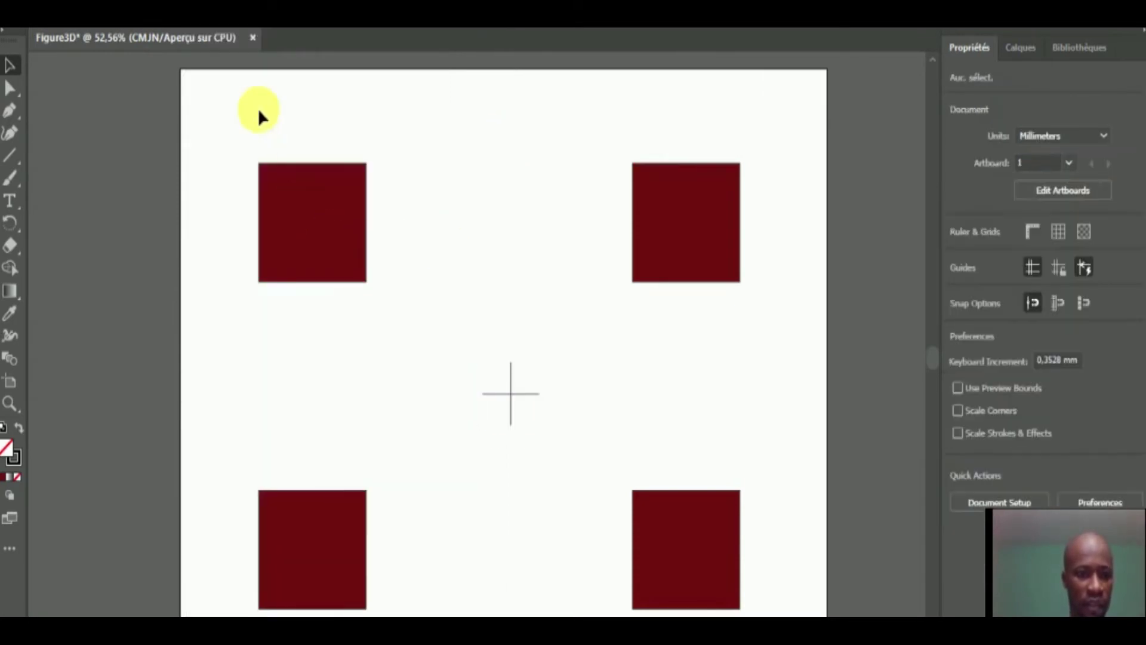
Draw a closed four-sided Pen shape joining the upper-left square's right edge to the upper half of the cross's vertical line
click(9, 111)
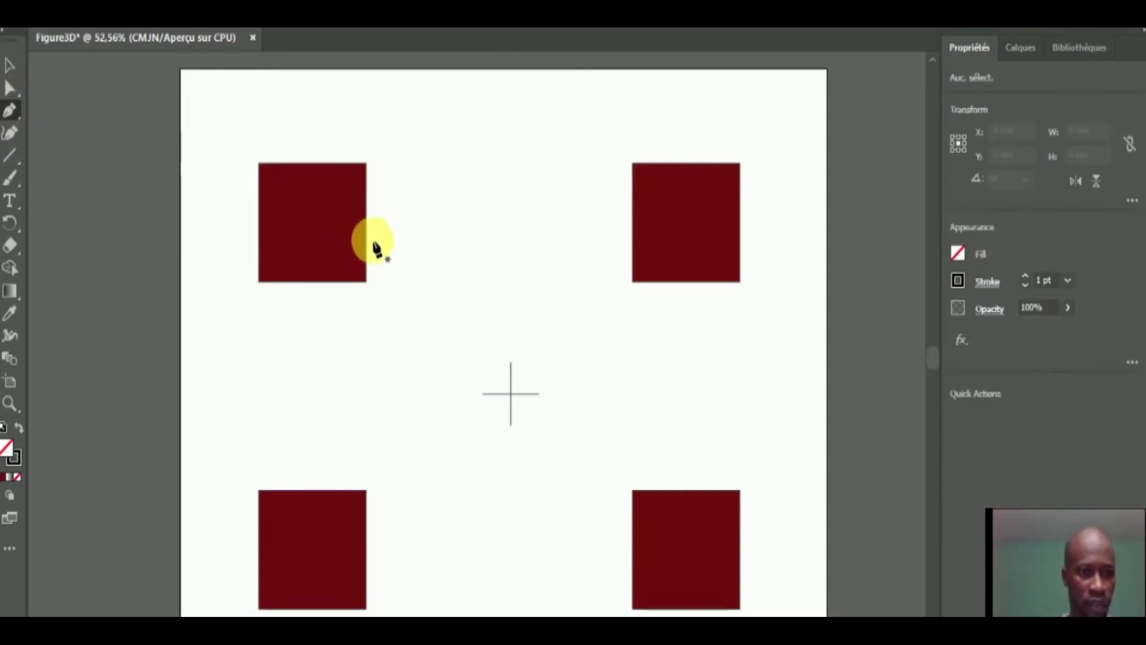
click(366, 163)
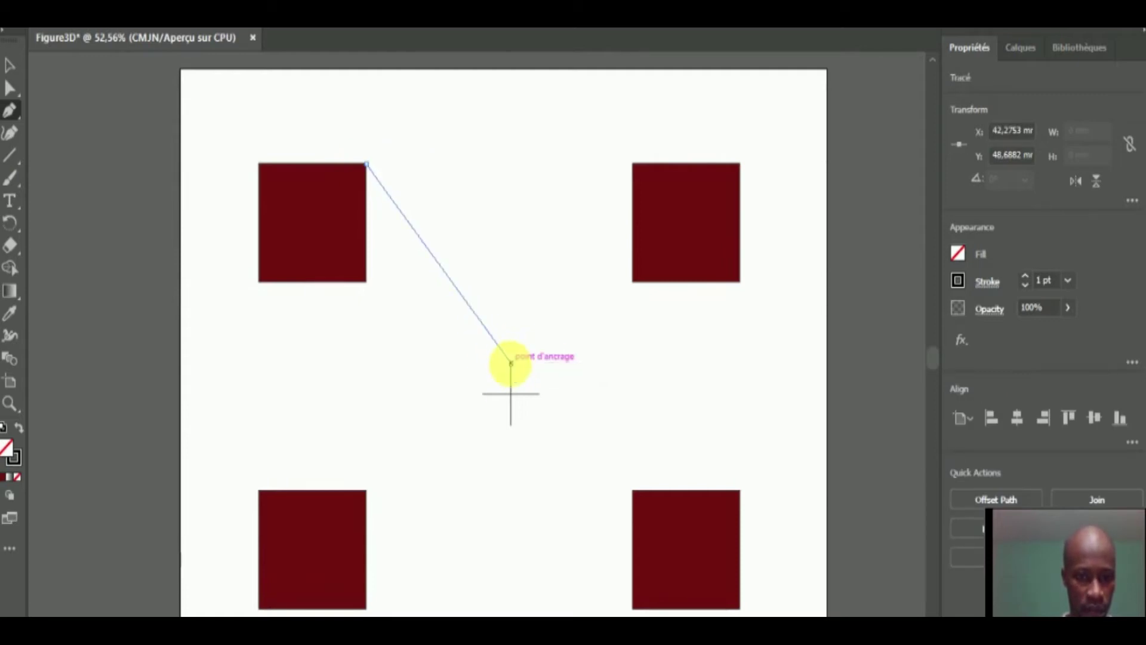
click(511, 362)
click(511, 393)
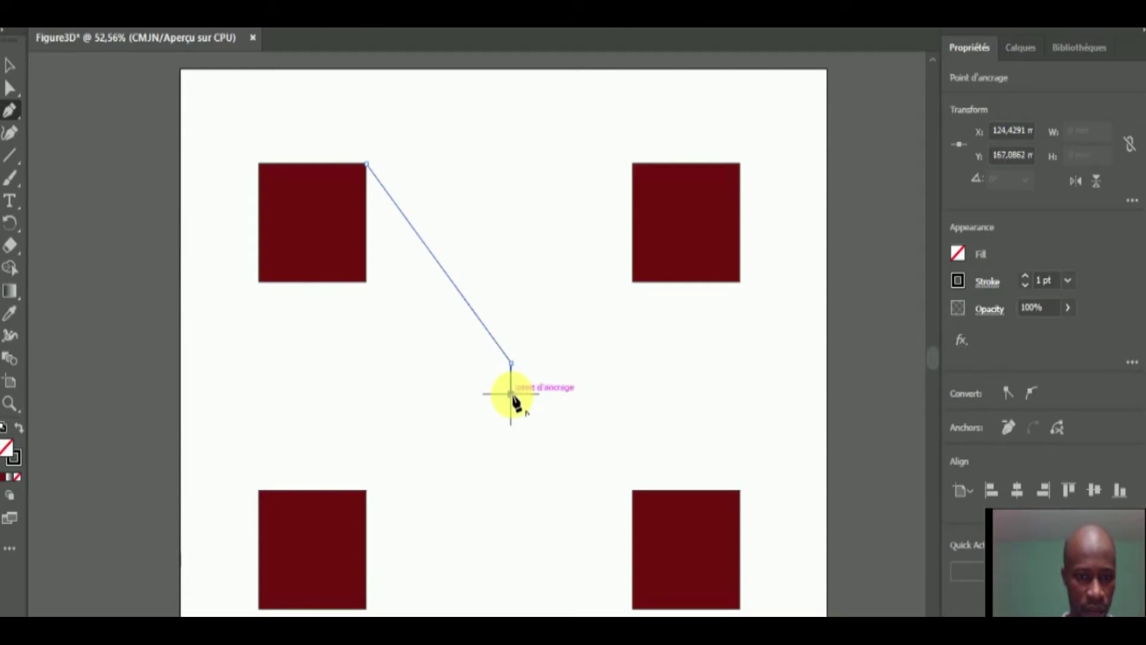
click(366, 282)
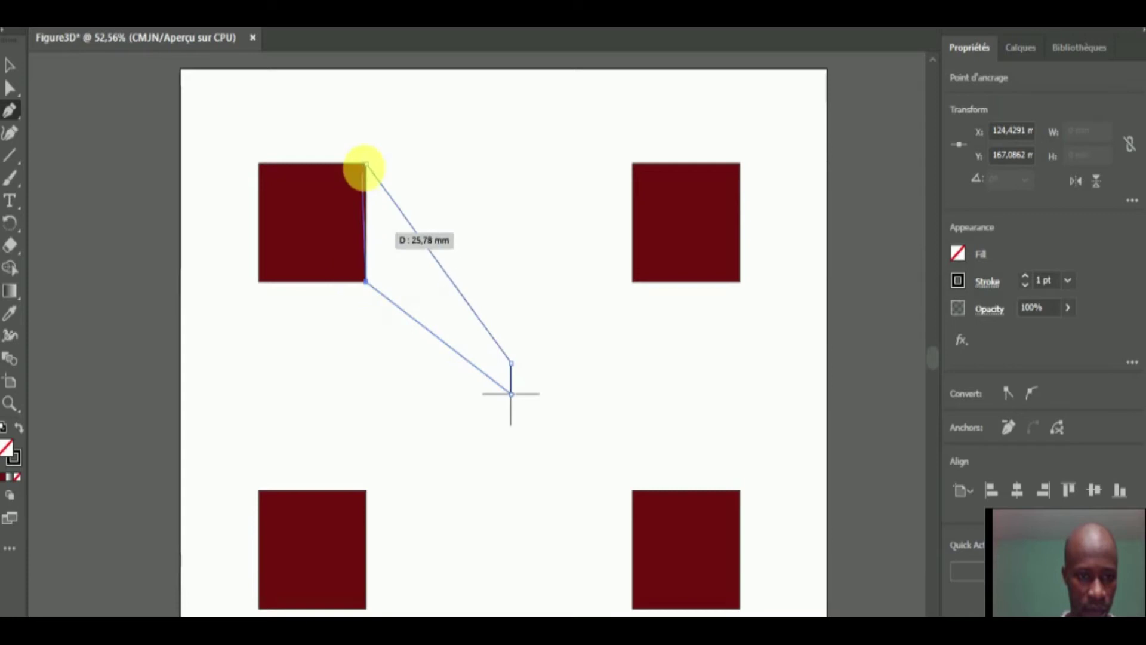
click(367, 164)
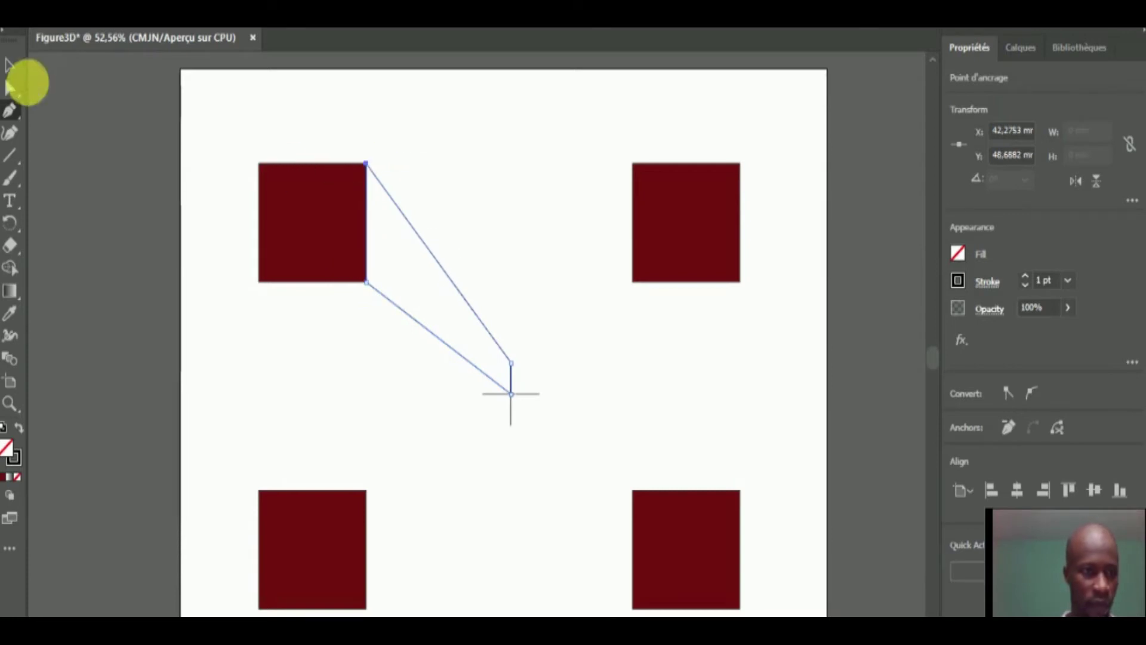
Lock the new shape between the upper-left square's right edge and the cross
click(9, 64)
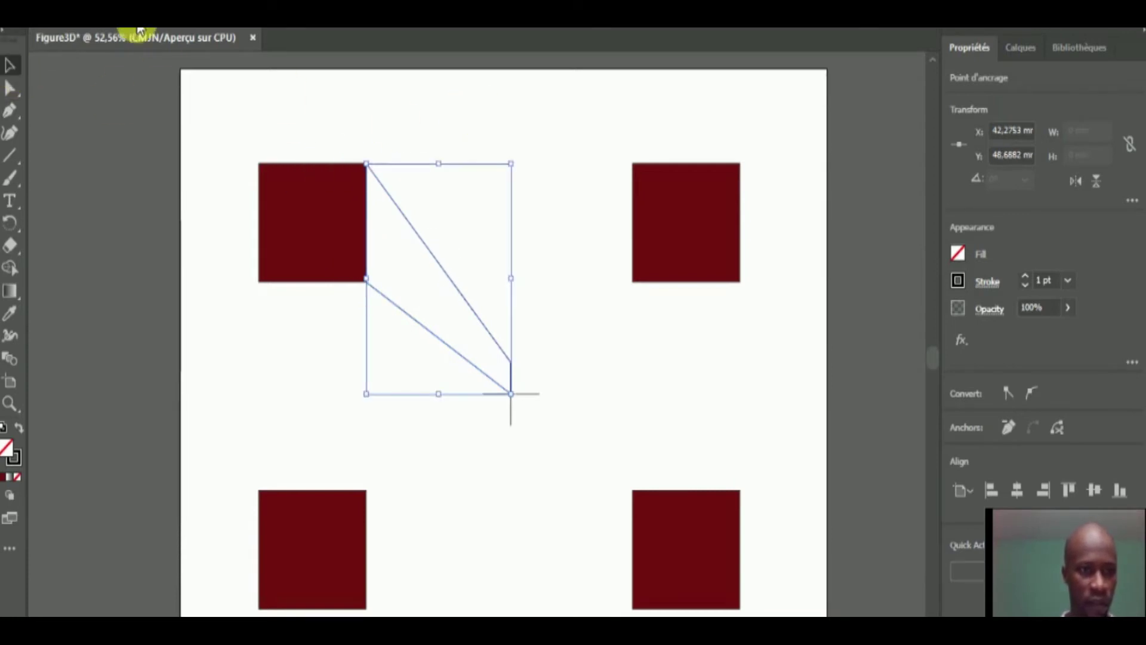
click(200, 18)
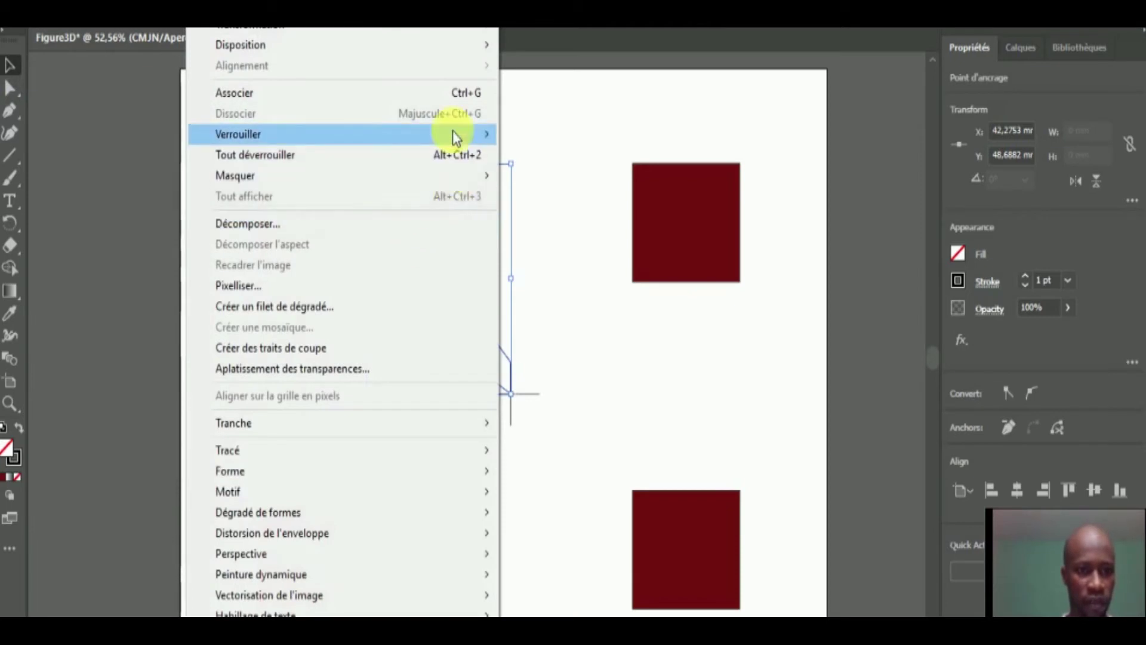
mouse_move(455, 135)
click(580, 139)
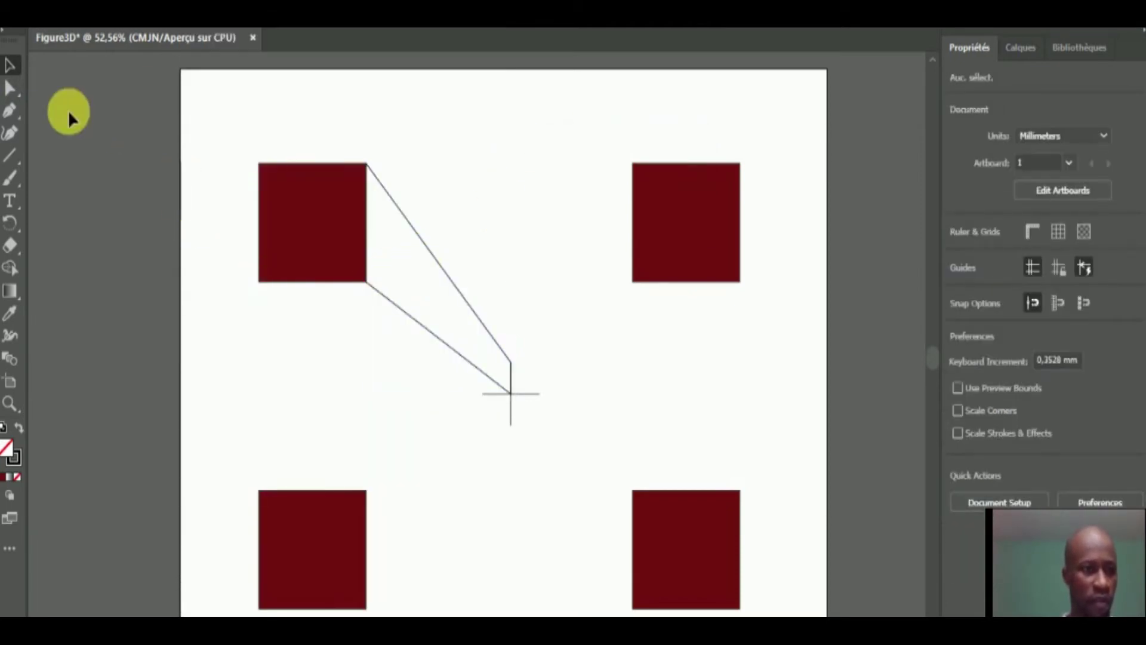
Draw a closed four-sided Pen shape joining the upper-left square's bottom edge to the left half of the cross's horizontal line
click(10, 110)
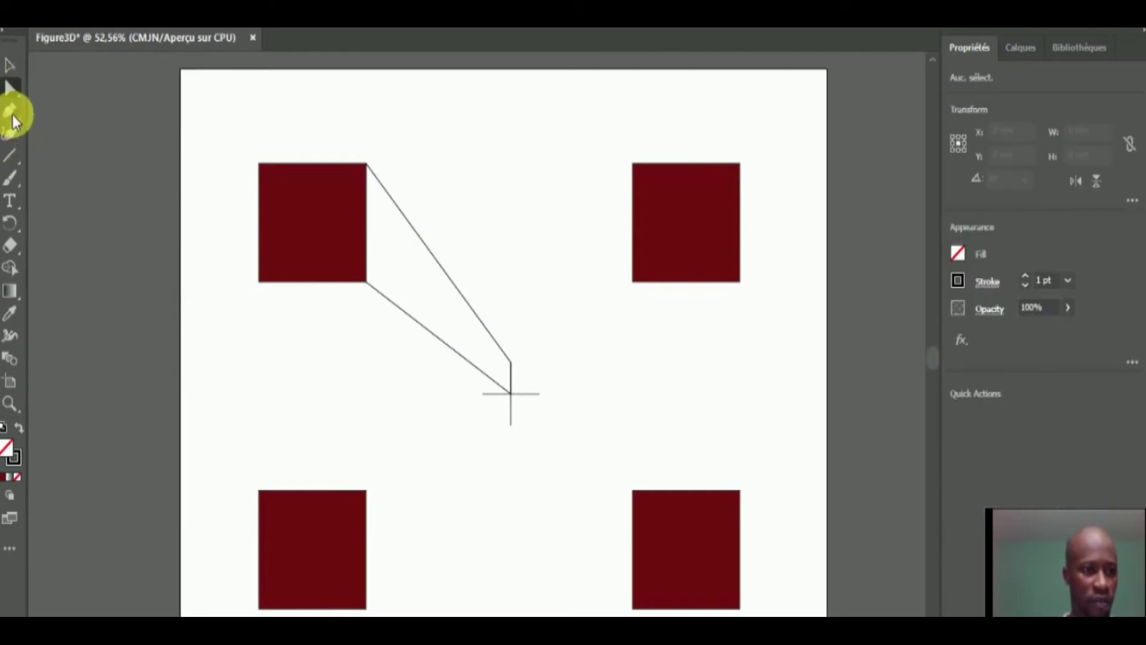
click(258, 282)
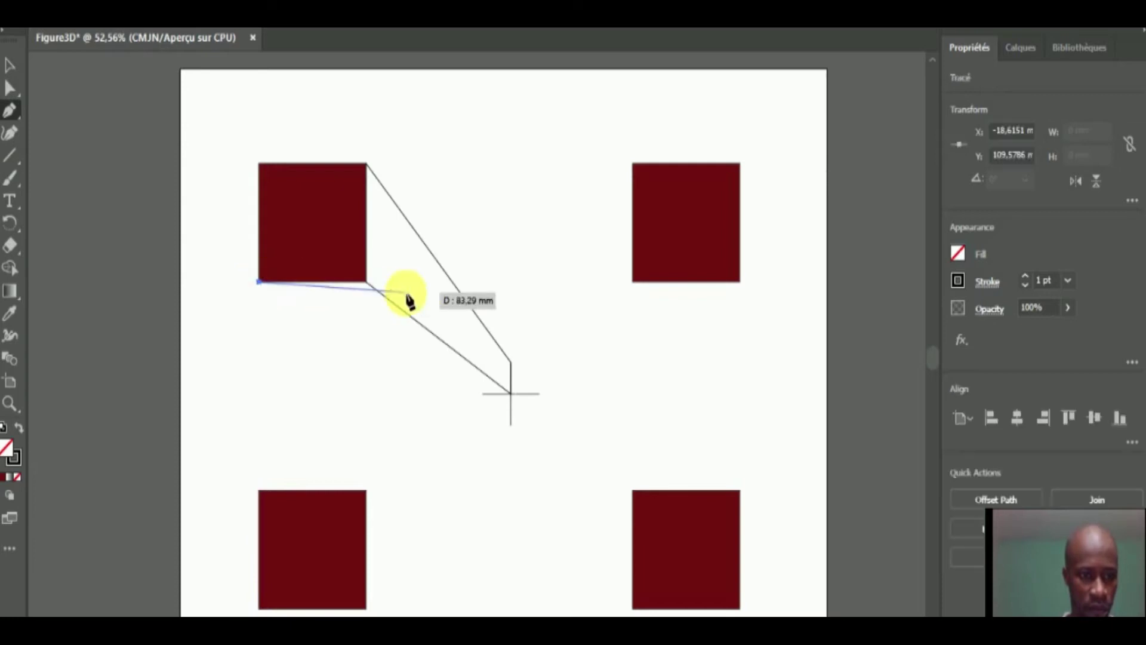
click(367, 282)
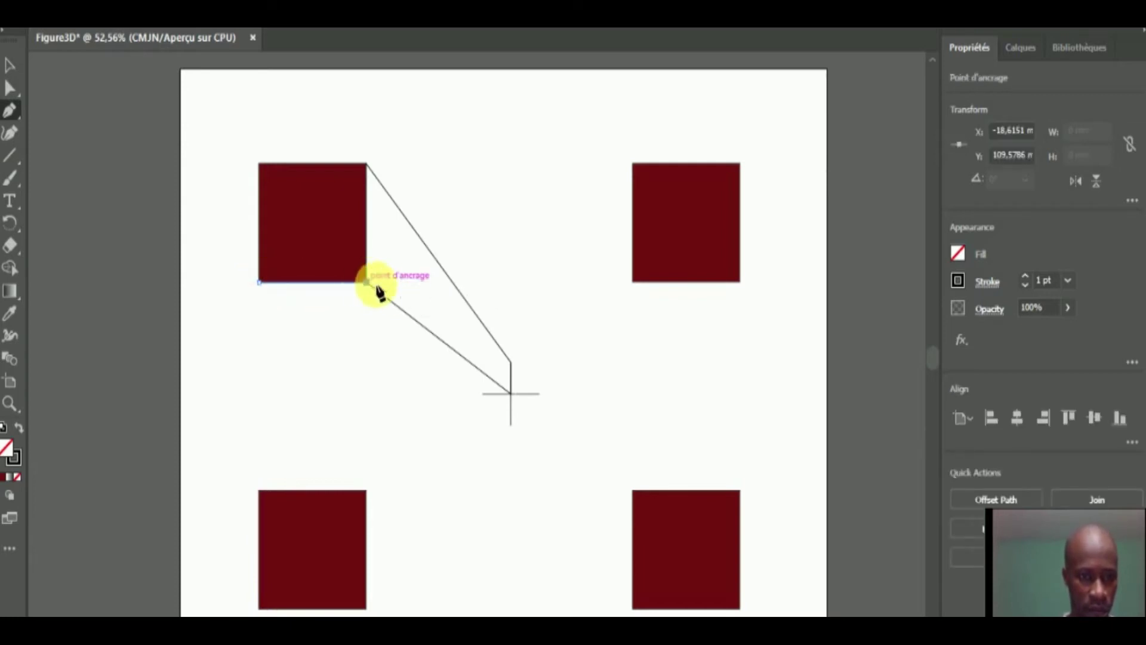
click(510, 394)
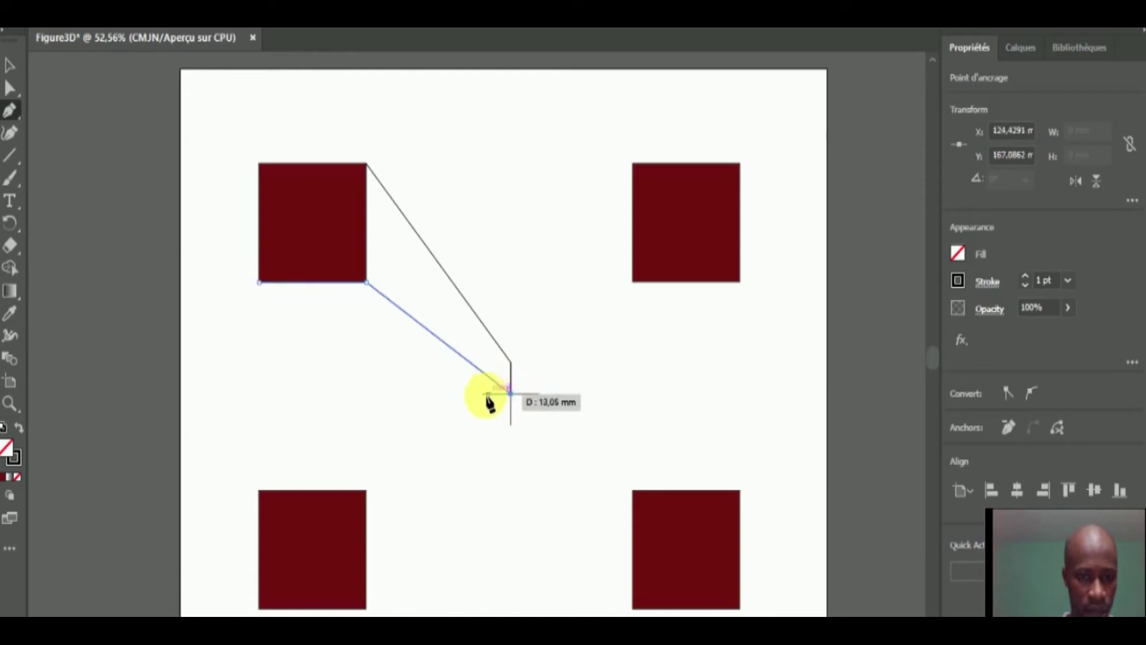
click(483, 394)
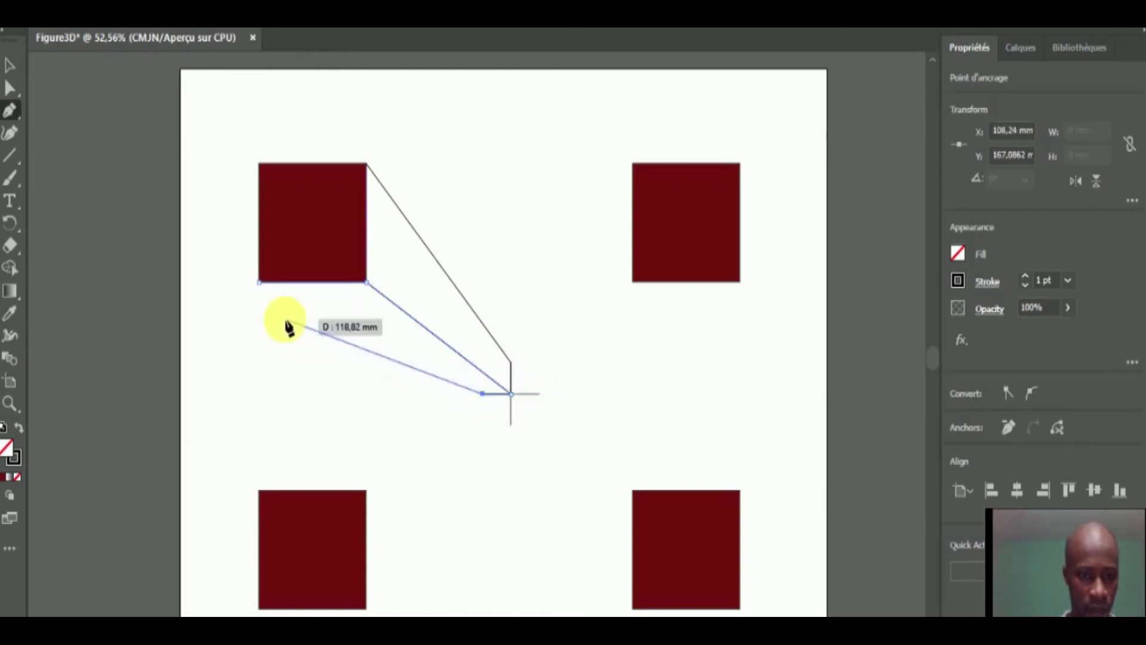
click(259, 282)
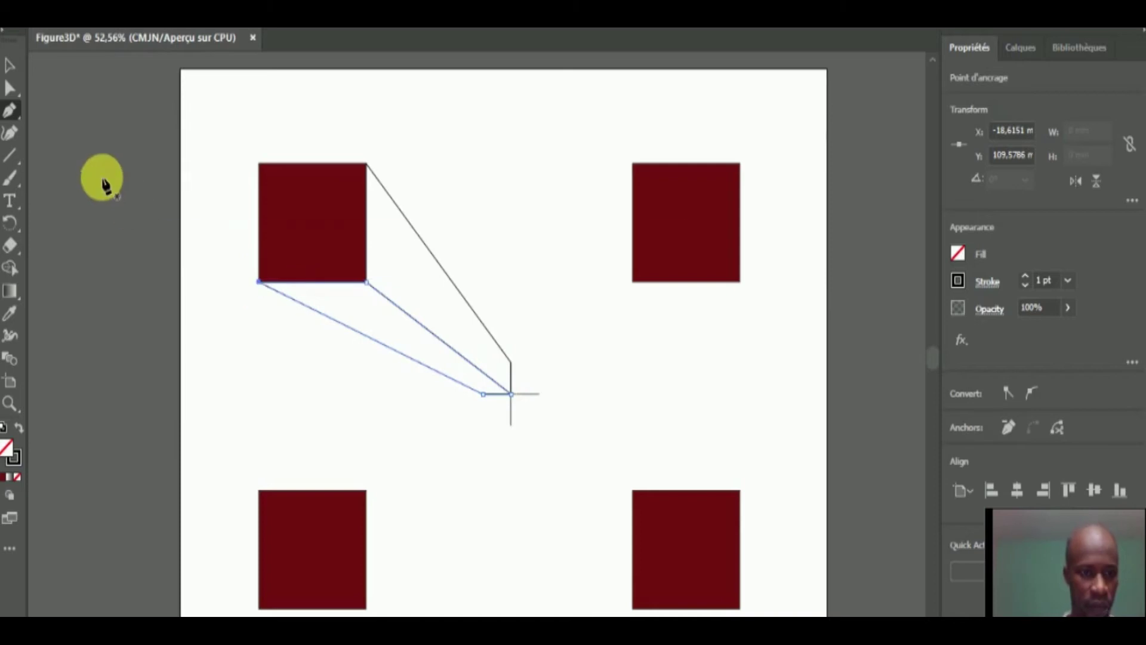
Select the shape running from the upper-left square's bottom edge to the cross and lock it
click(11, 64)
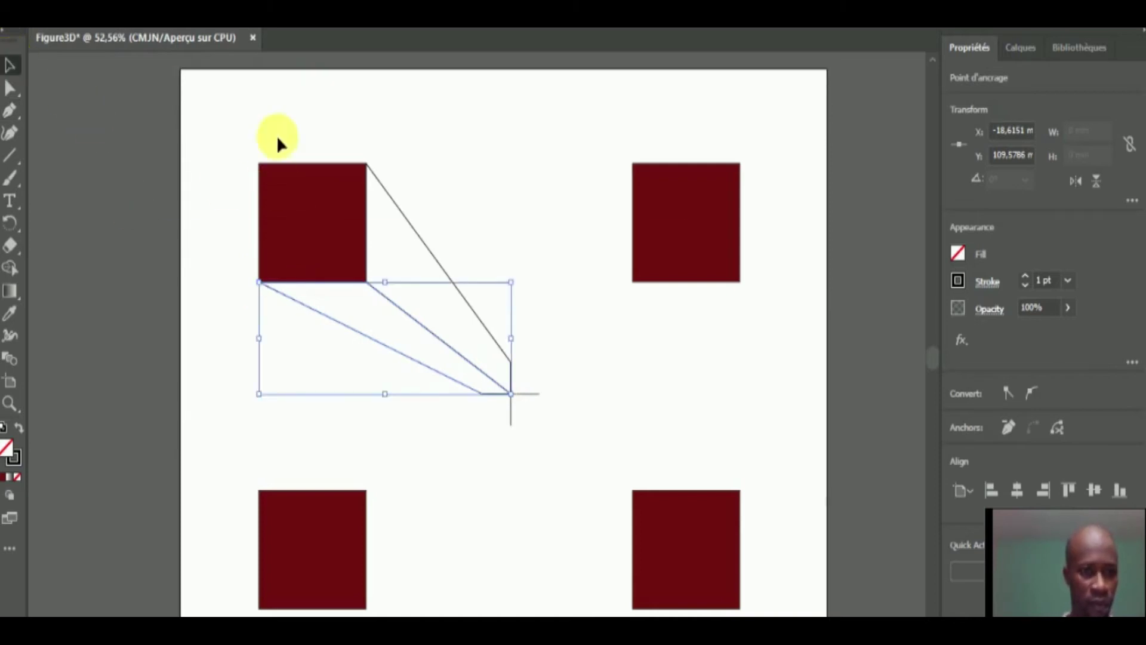
click(374, 125)
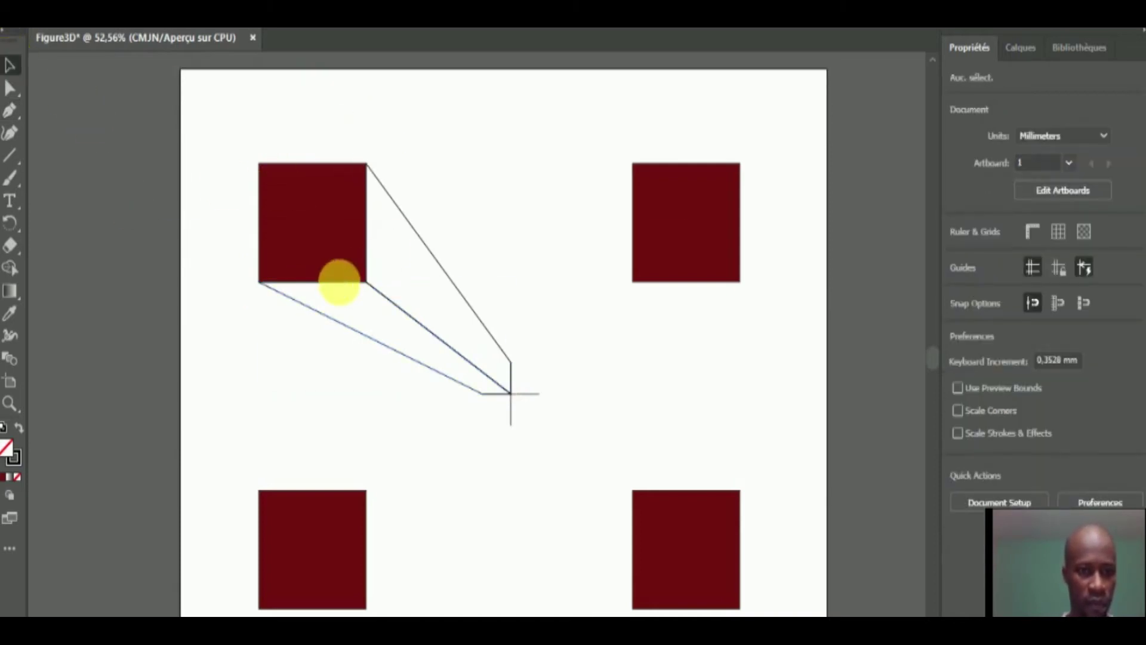
click(350, 326)
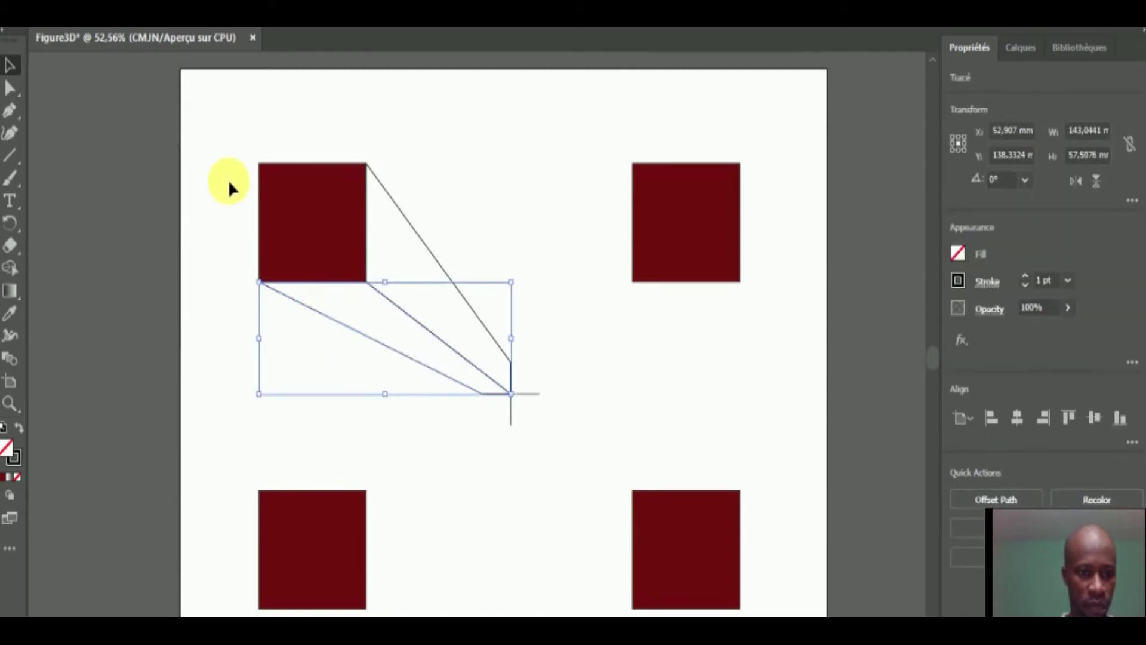
click(244, 135)
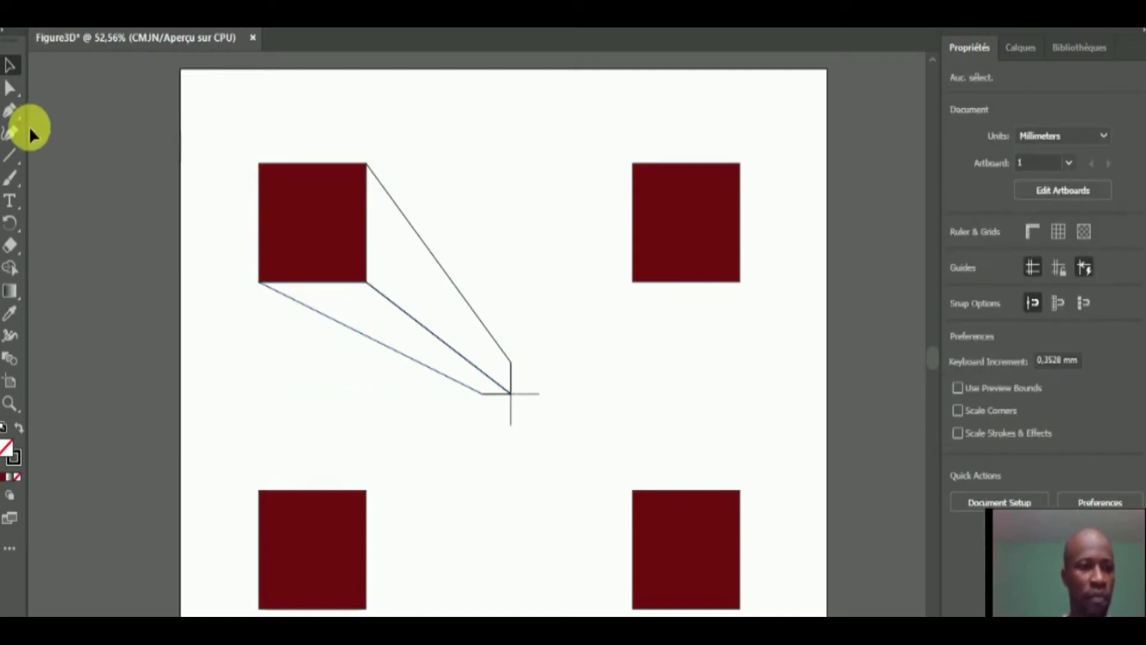
drag(387, 376, 465, 323)
click(158, 29)
mouse_move(379, 138)
click(564, 131)
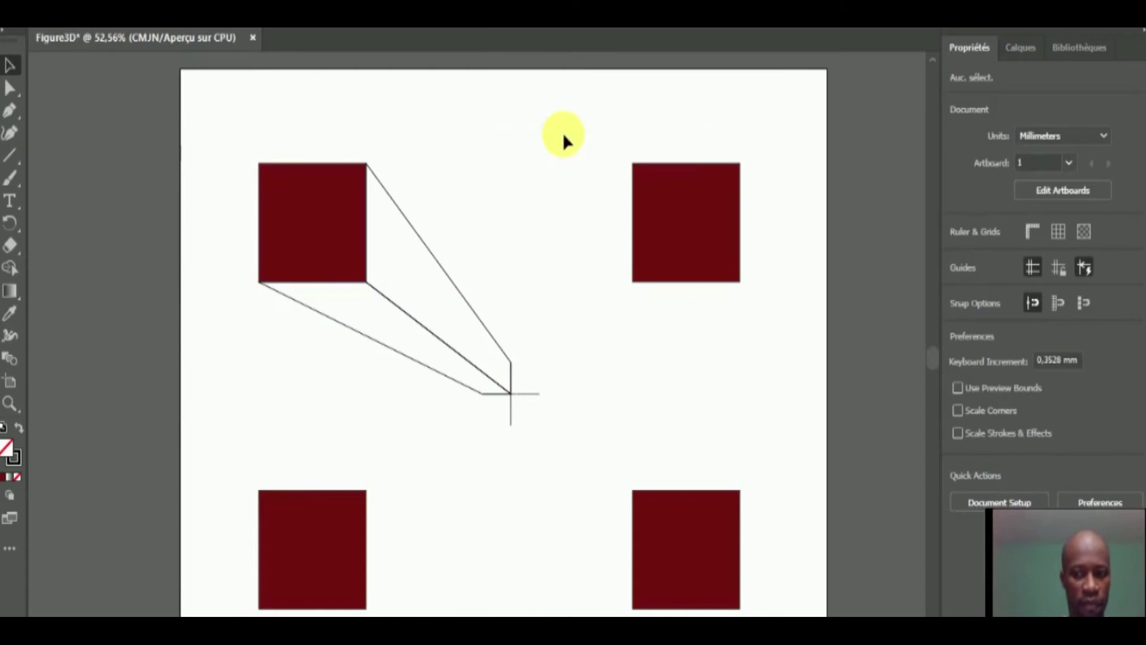
Draw a closed four-sided Pen shape joining the upper half of the cross's vertical line to the upper-right square's left edge
click(8, 109)
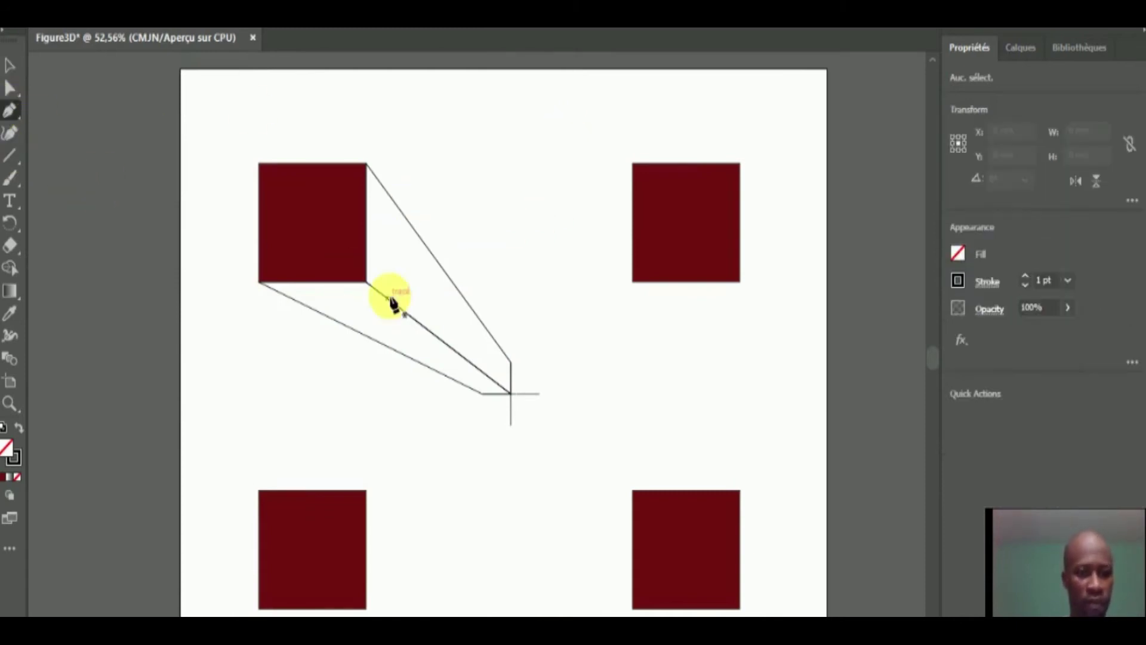
click(511, 362)
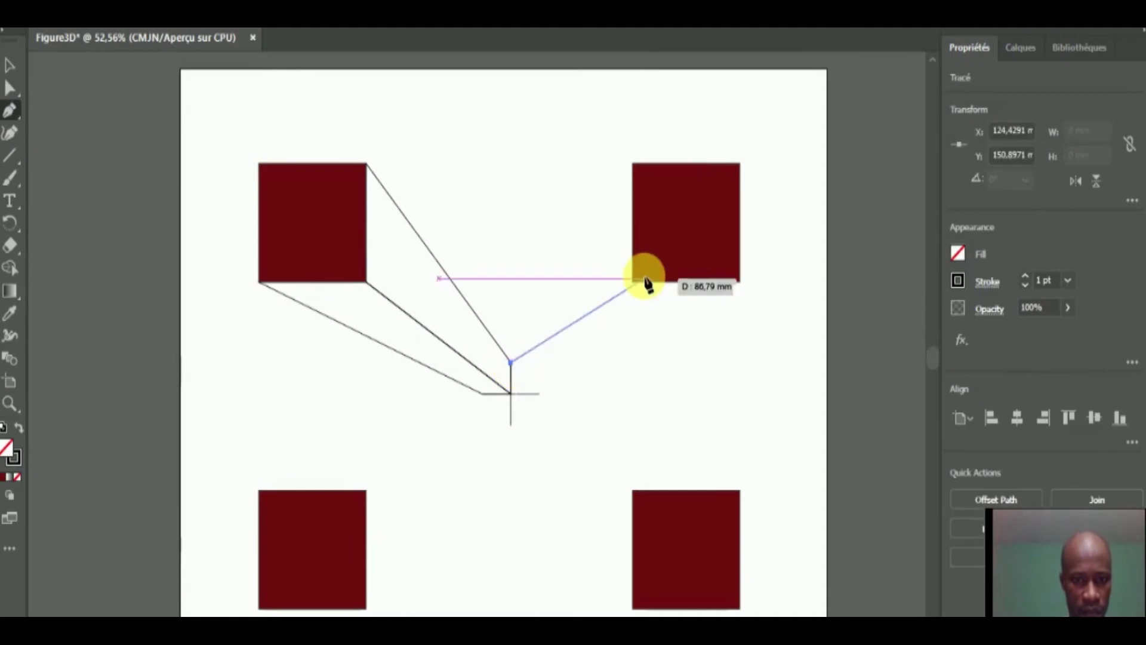
click(633, 163)
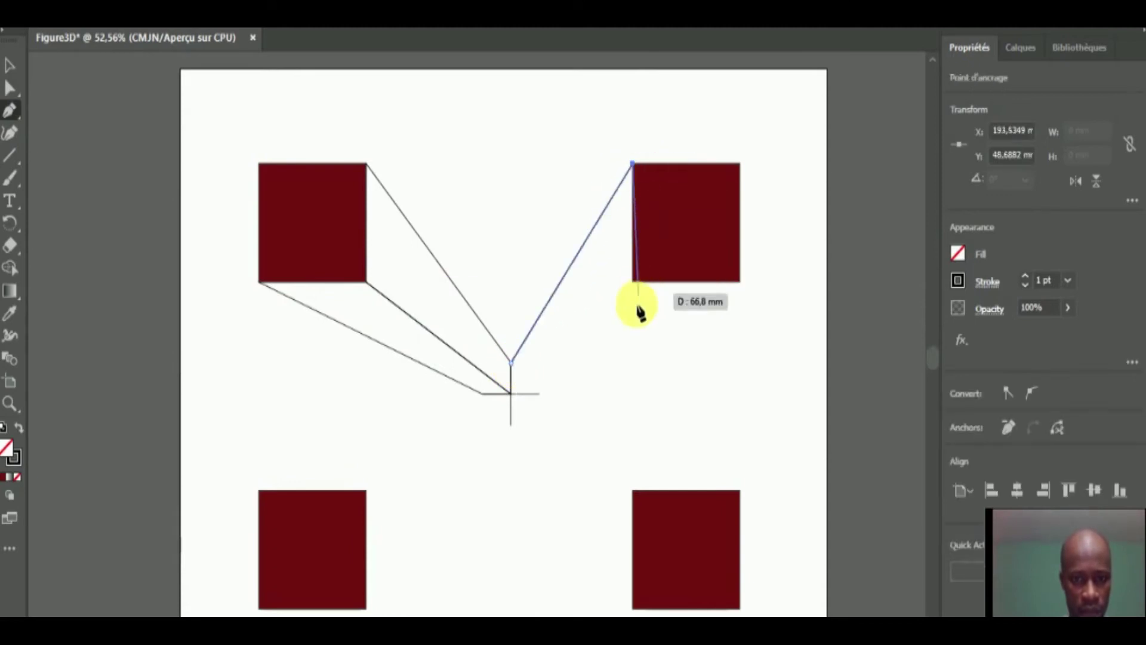
click(633, 281)
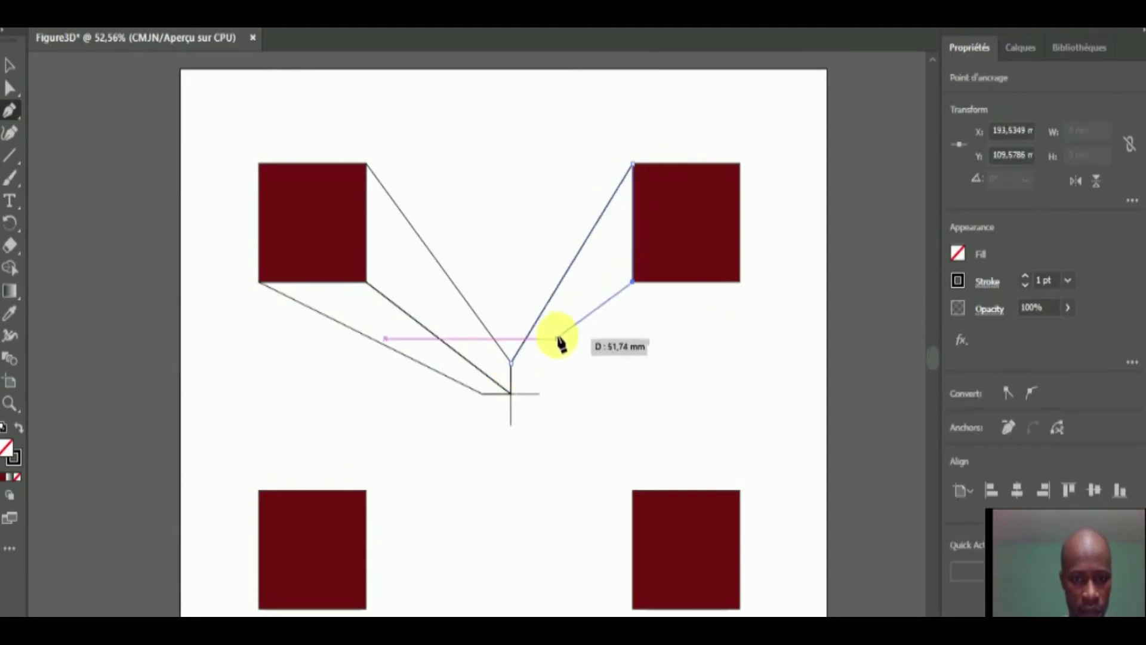
click(511, 394)
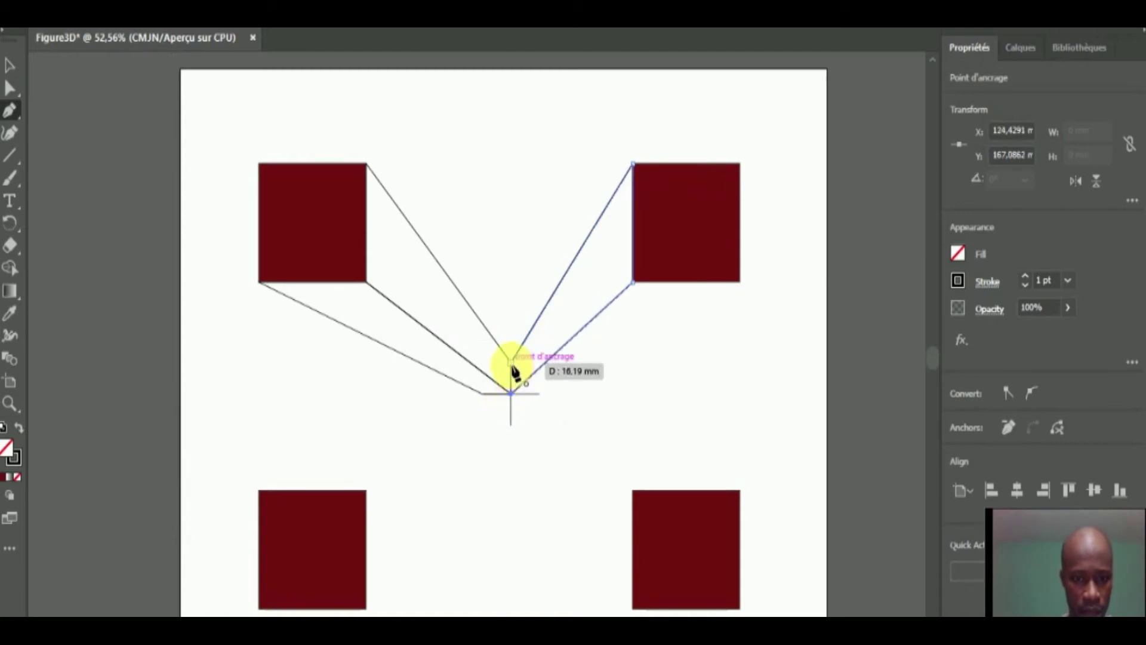
click(511, 361)
Lock the new shape between the upper-right square's left edge and the cross
click(12, 63)
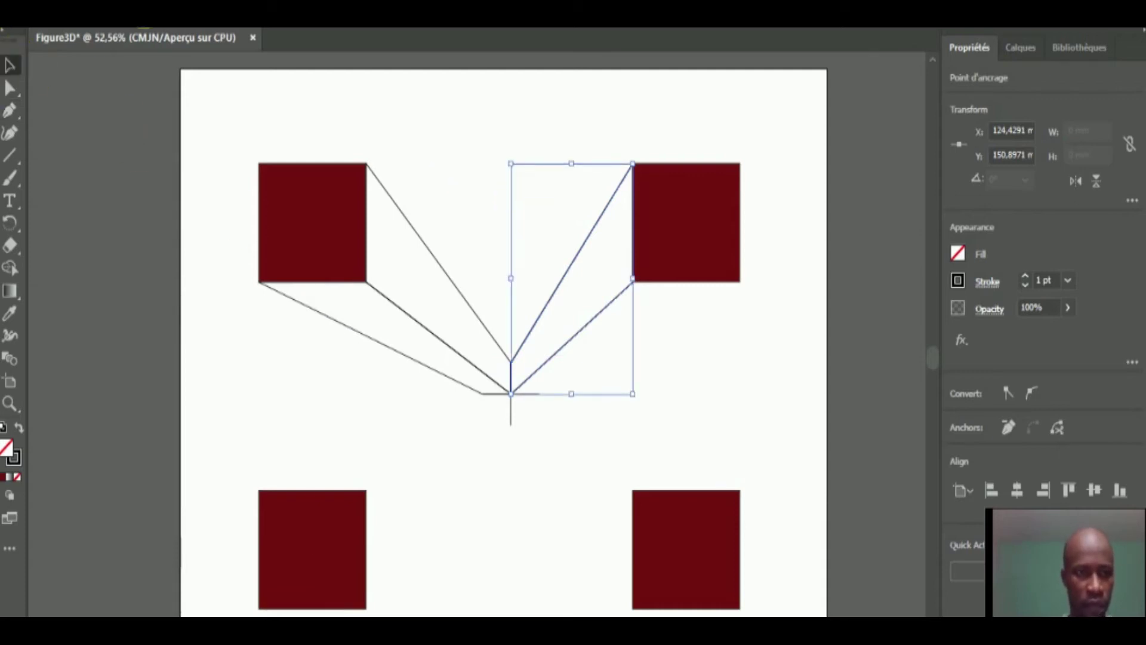
key(alt+o)
mouse_move(460, 137)
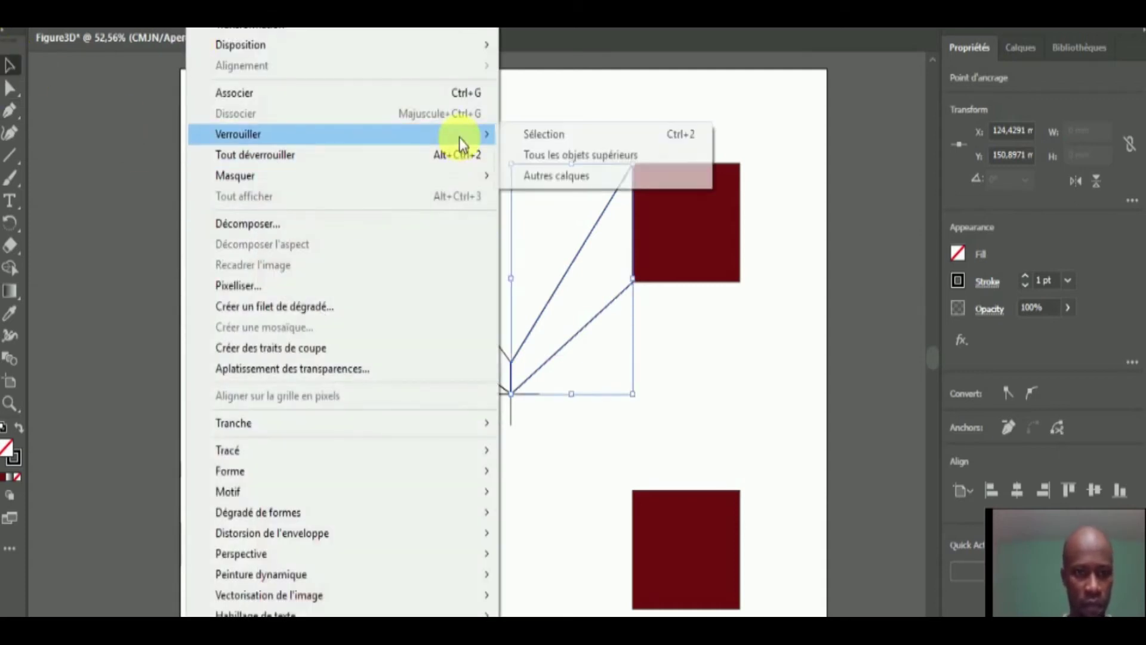
click(544, 134)
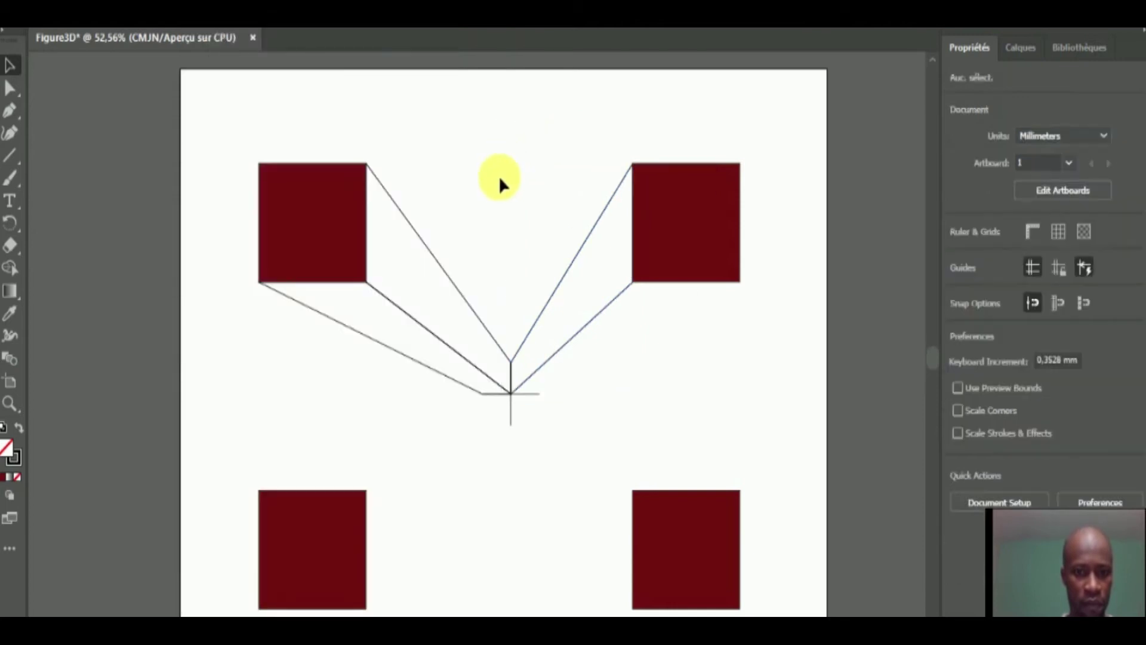
Draw a closed four-sided Pen shape joining the upper-right square's bottom edge to the right half of the cross's horizontal line
click(9, 114)
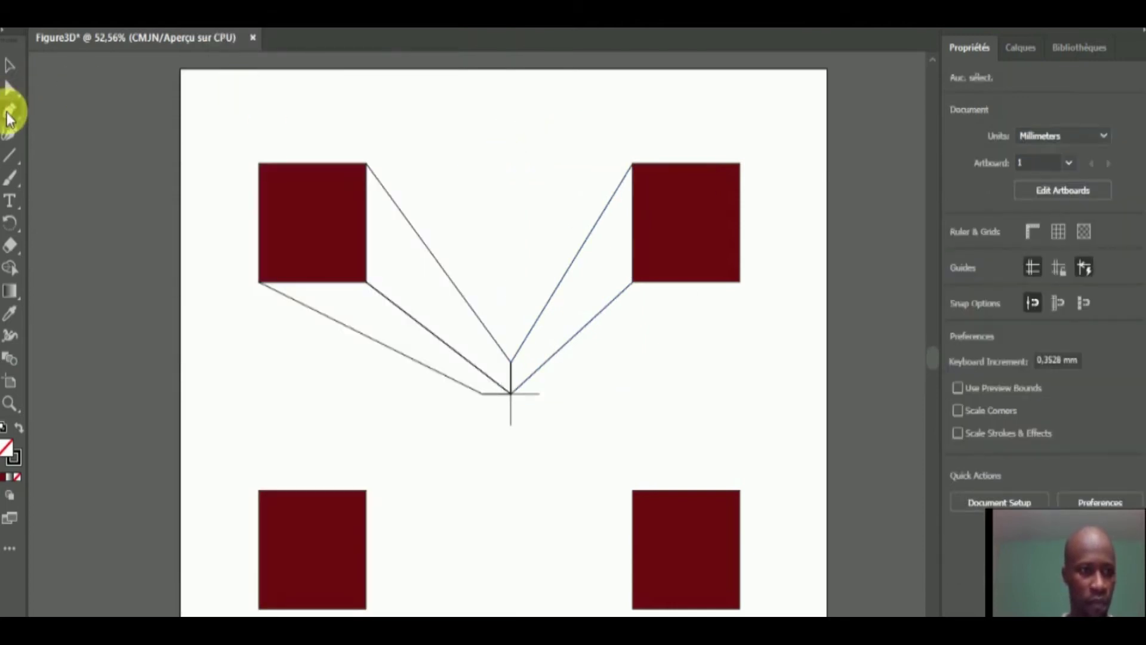
click(511, 393)
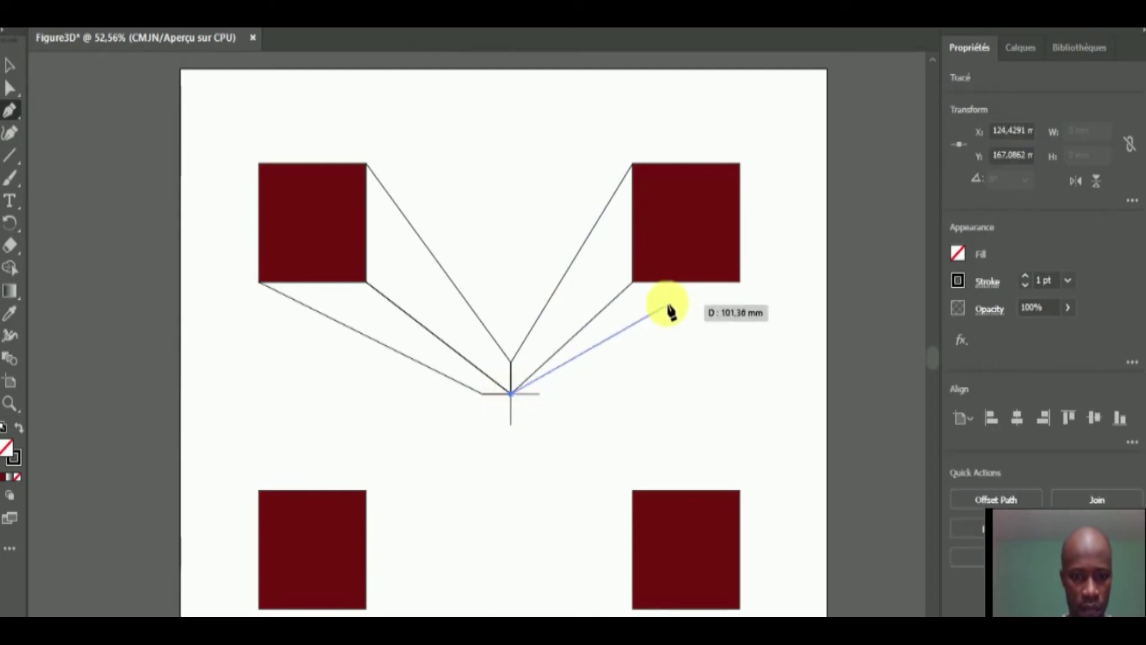
click(632, 282)
click(740, 282)
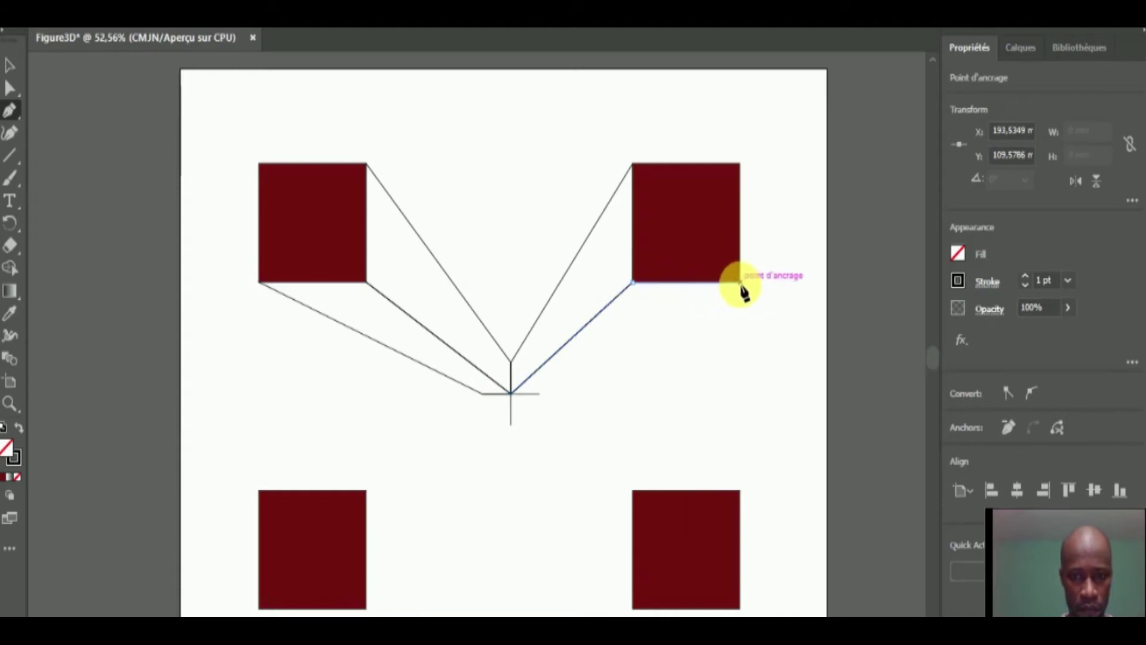
click(539, 393)
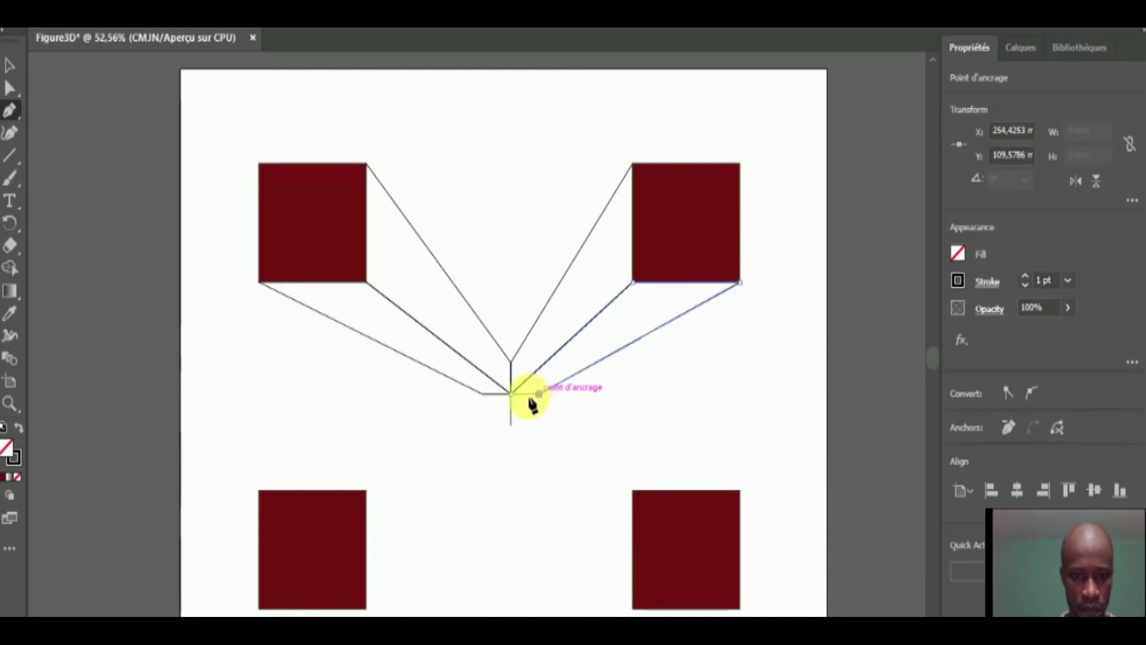
click(511, 394)
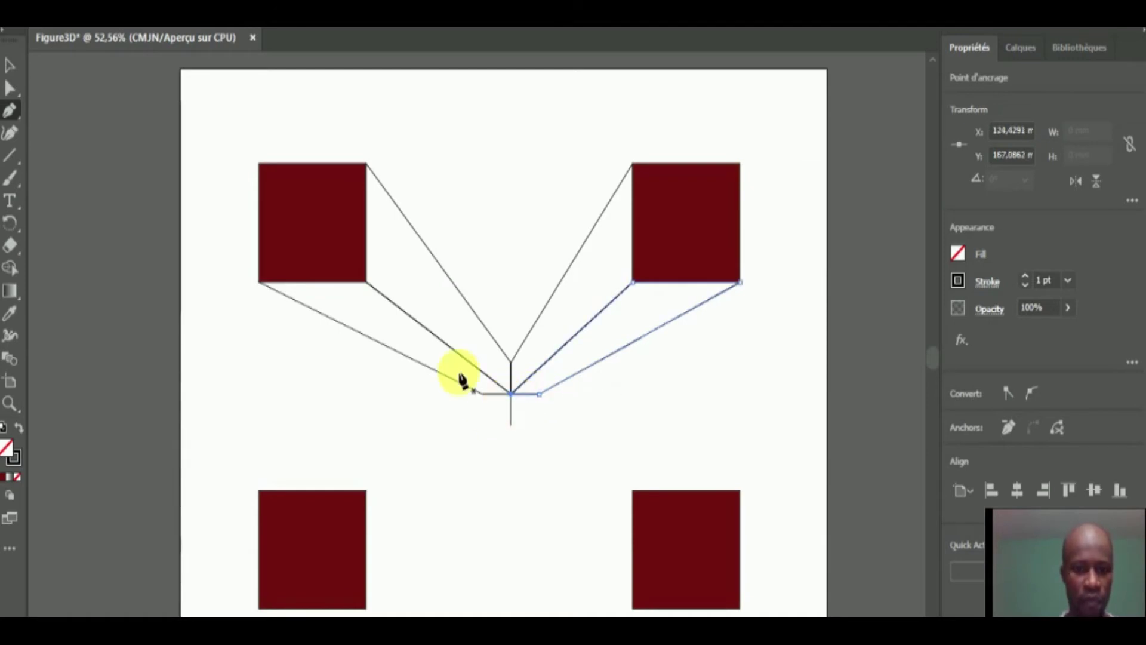
Lock the new shape between the upper-right square's bottom edge and the cross
click(10, 64)
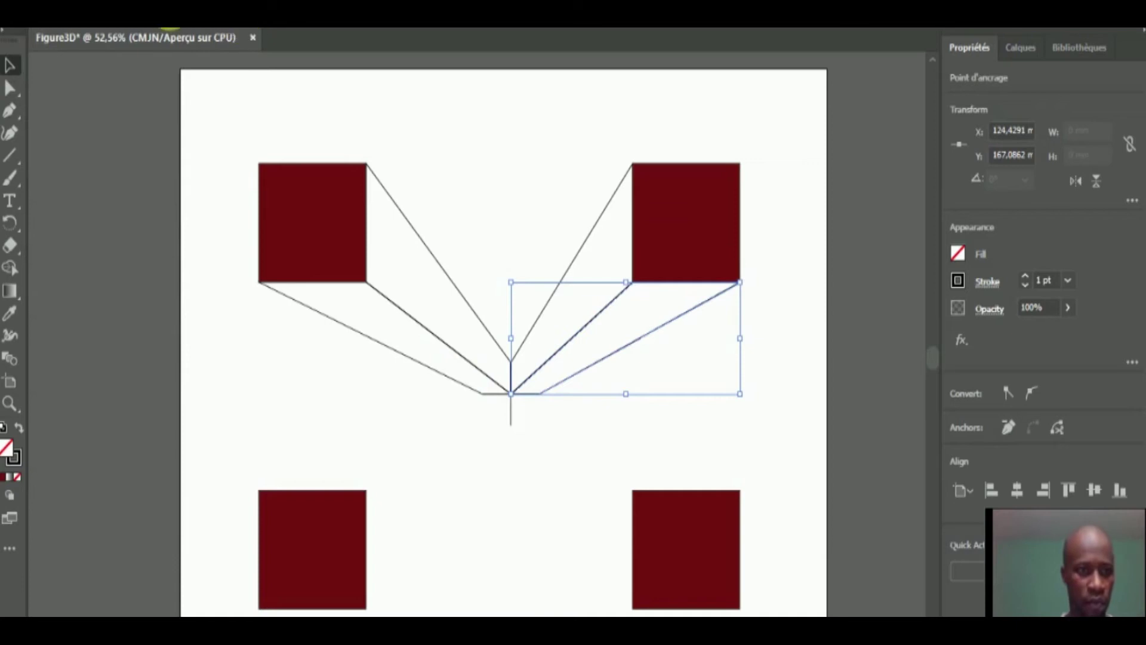
click(206, 24)
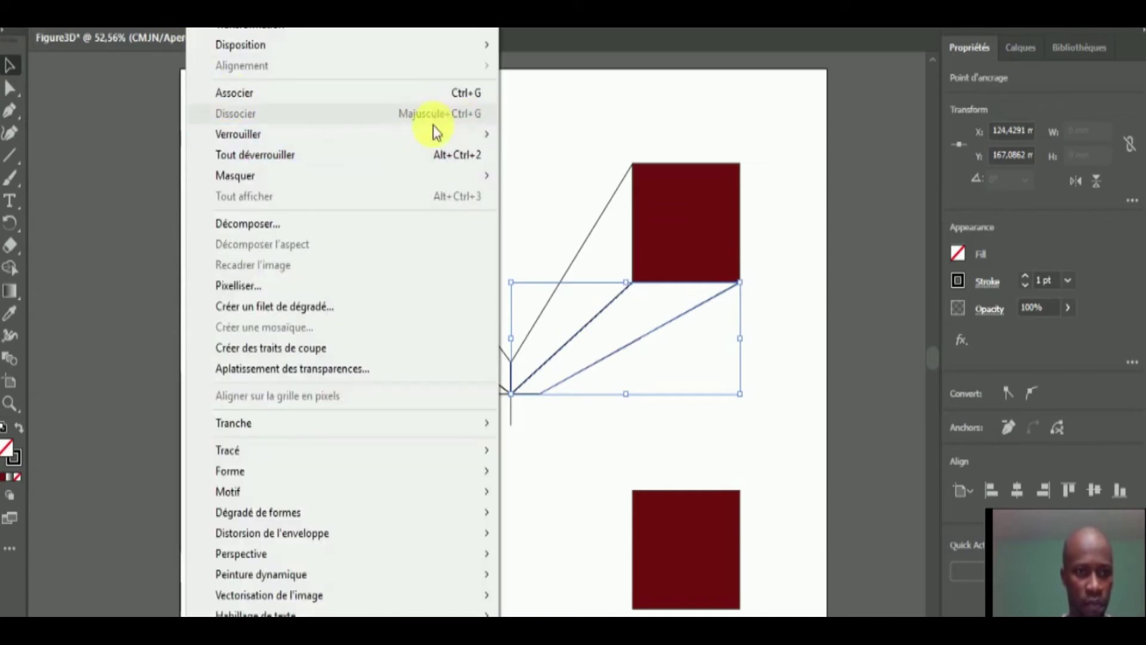
mouse_move(434, 132)
click(521, 133)
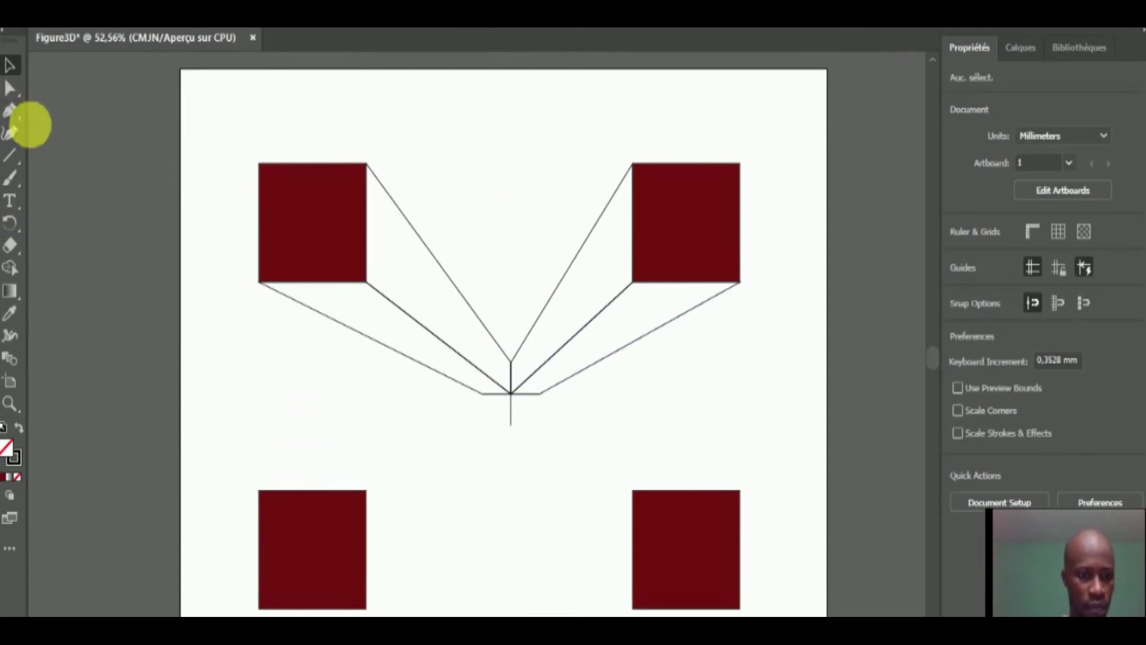
Draw a closed four-sided Pen shape joining the lower-left square's right edge to the lower half of the cross's vertical line
click(12, 109)
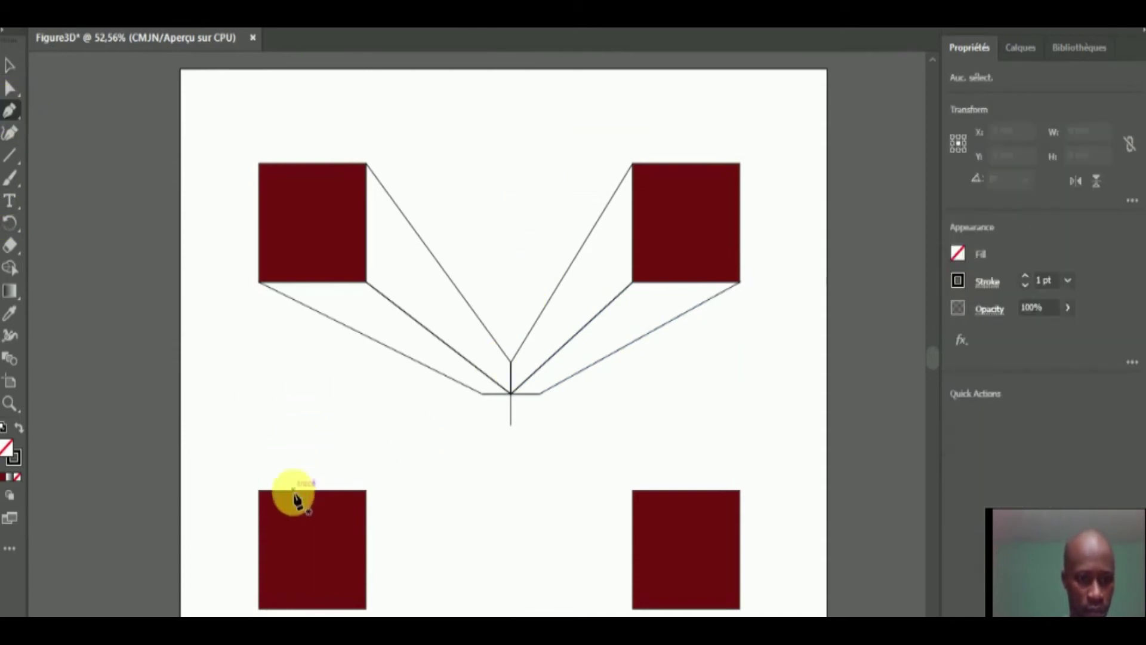
click(366, 608)
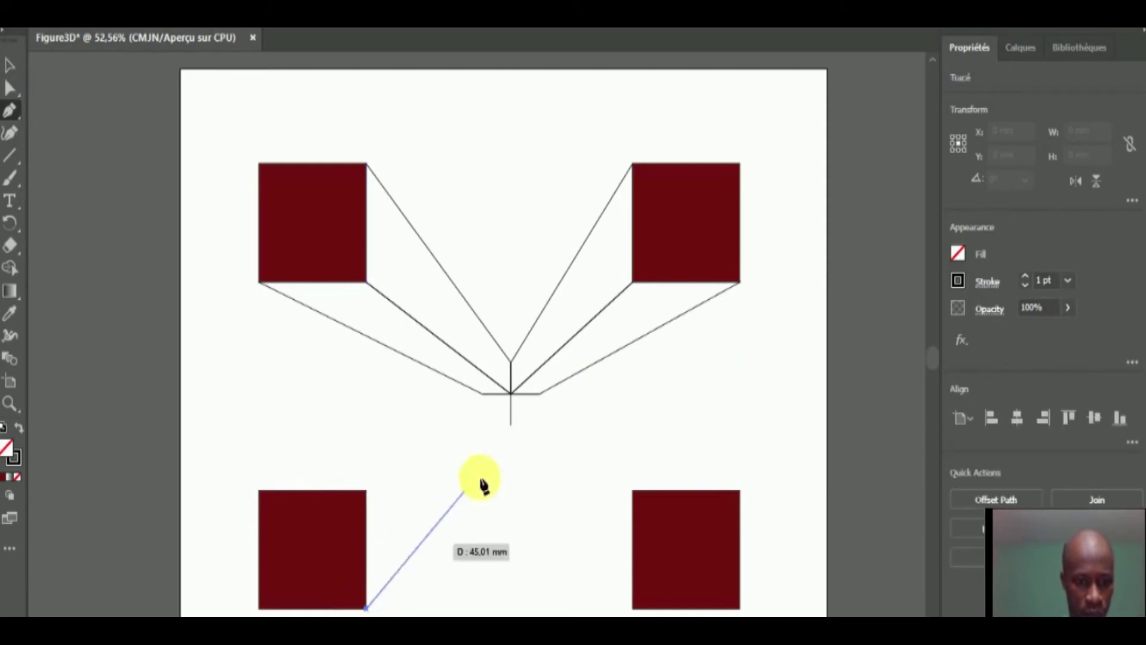
click(511, 426)
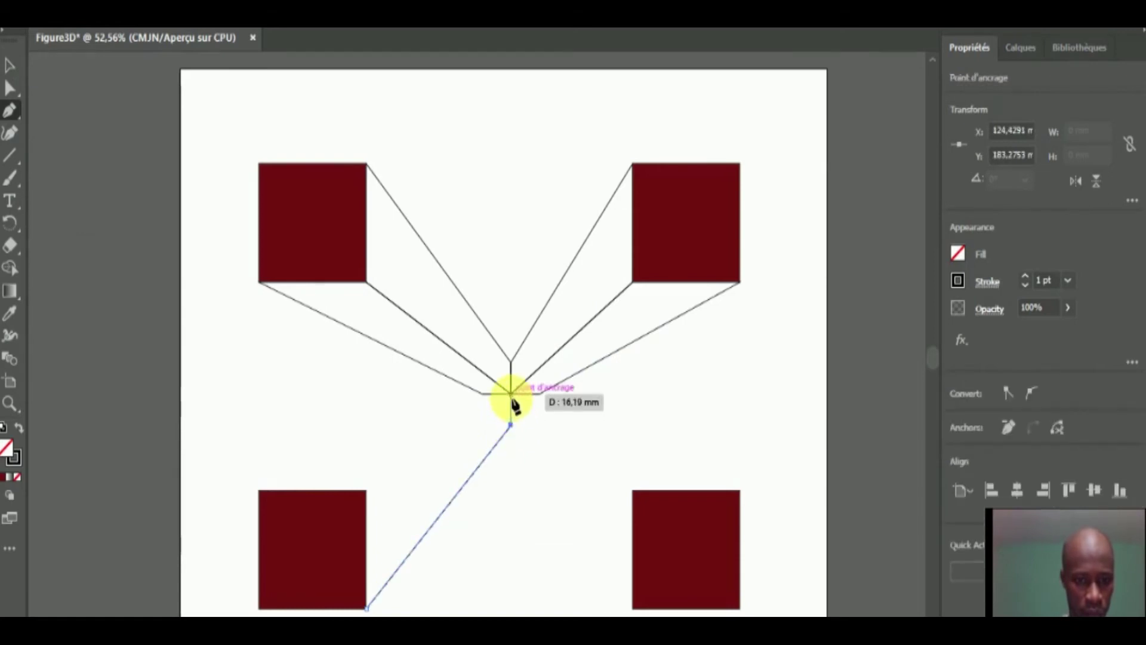
click(511, 395)
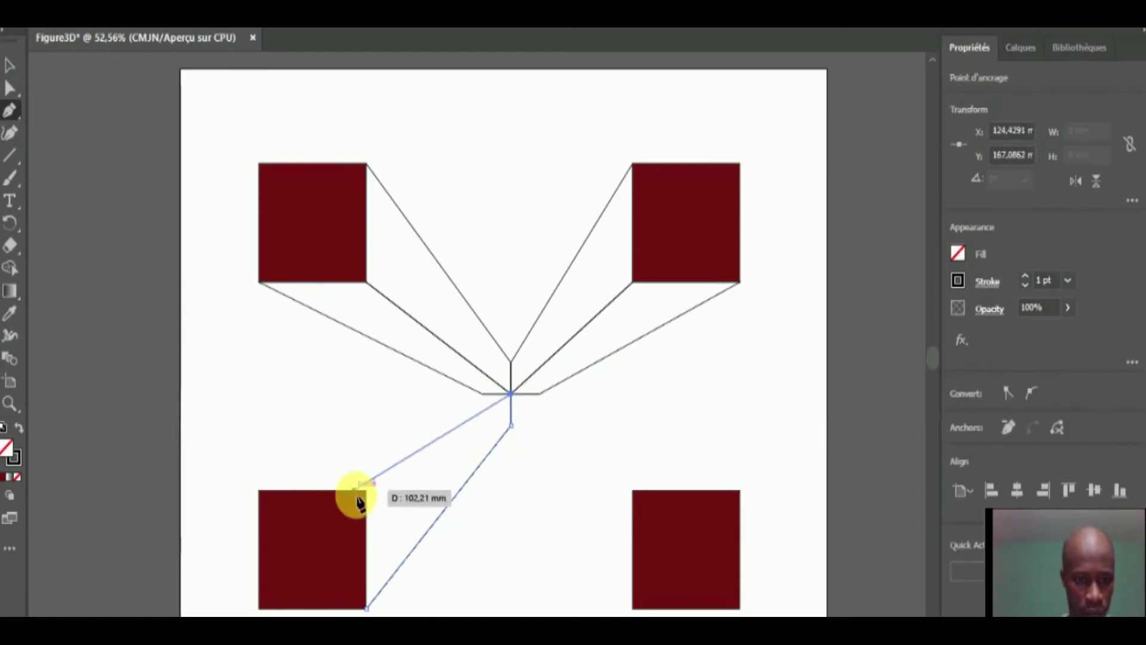
click(367, 490)
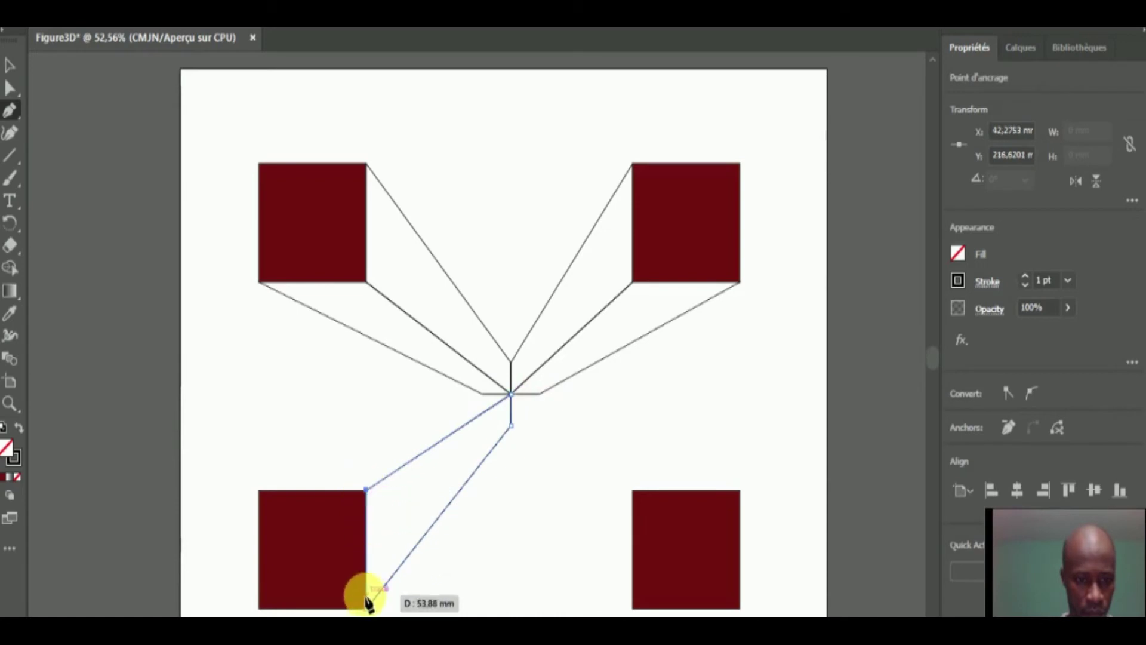
click(366, 608)
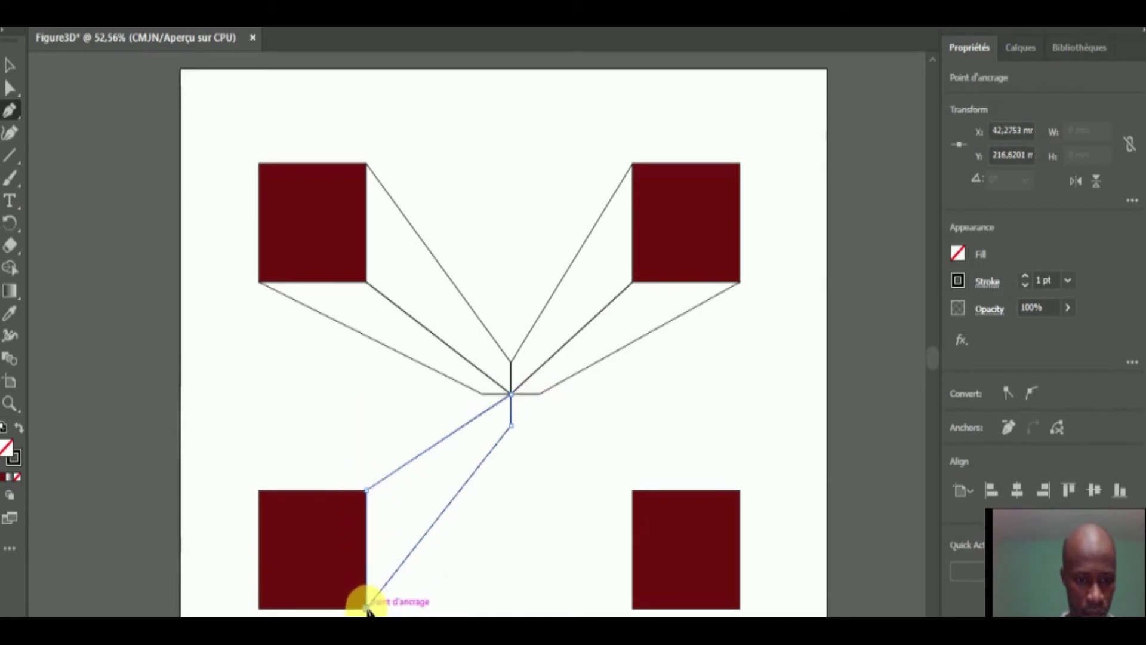
Lock the new shape between the lower-left square's right edge and the cross
click(10, 62)
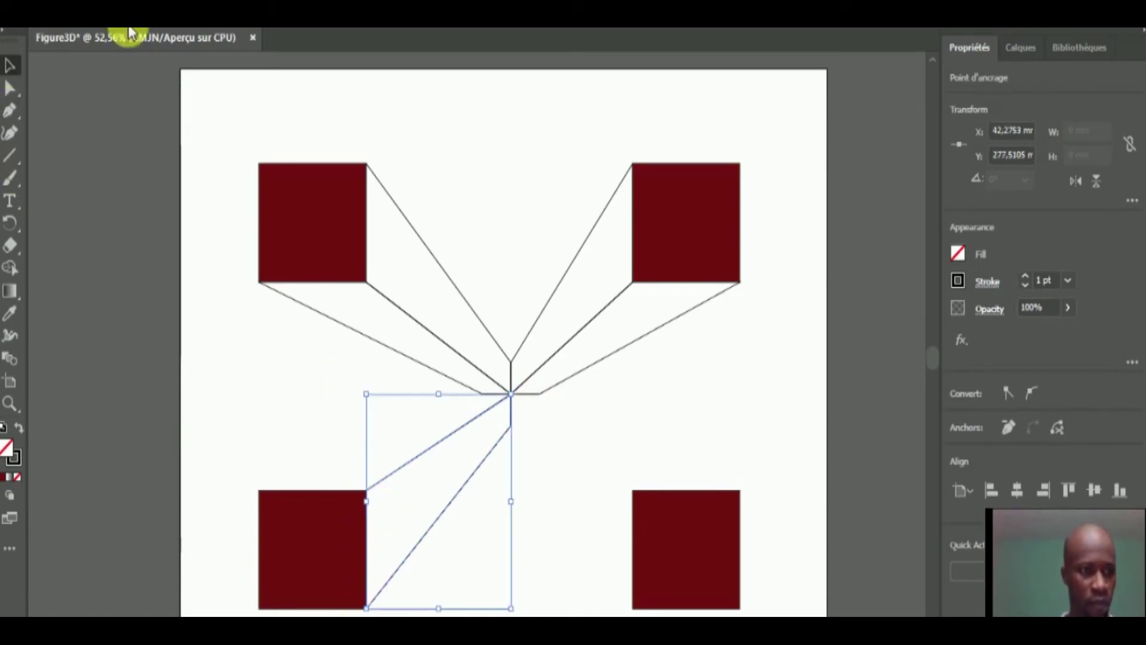
click(213, 28)
mouse_move(417, 134)
click(528, 134)
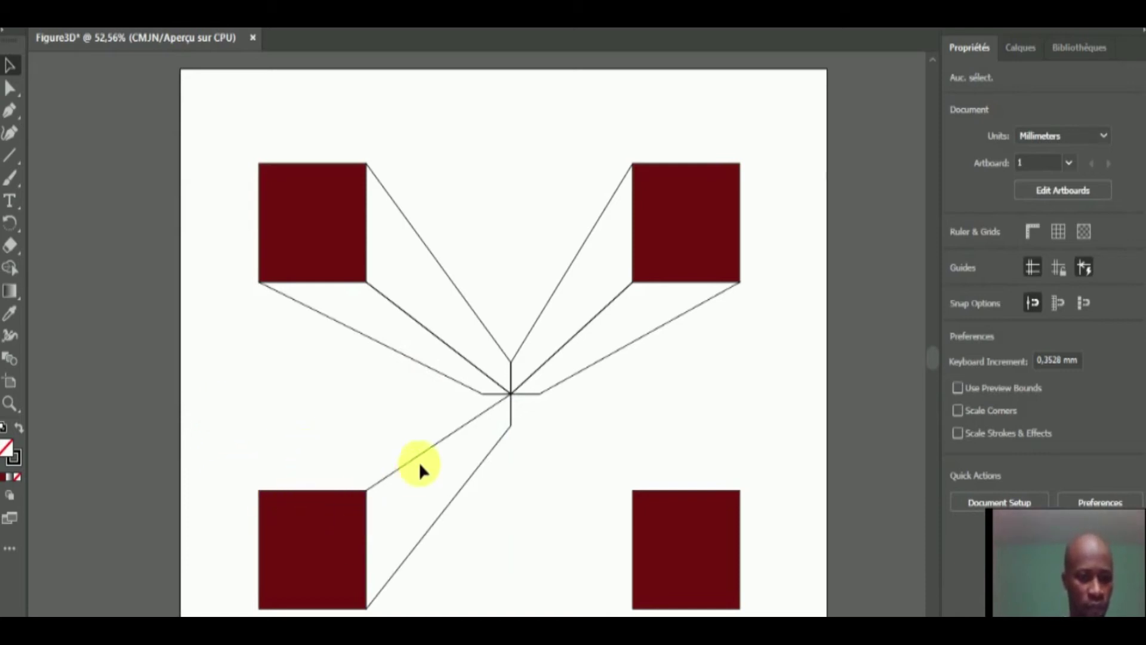
Draw a closed four-sided Pen shape joining the lower-left square's top edge to the left half of the cross's horizontal line
click(8, 111)
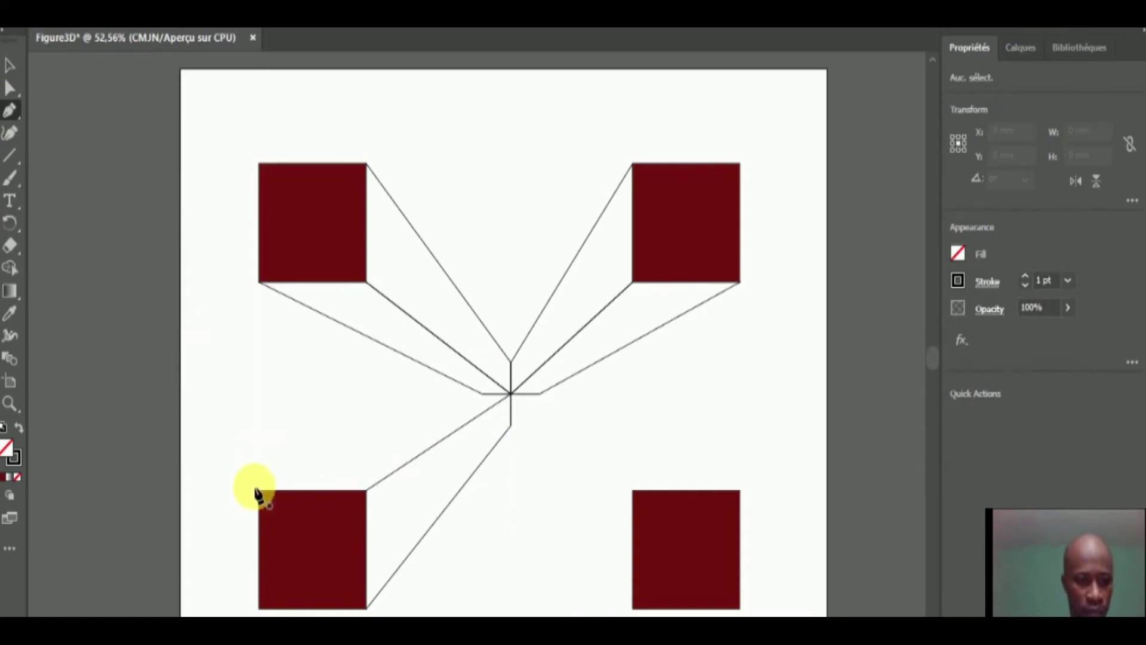
click(260, 491)
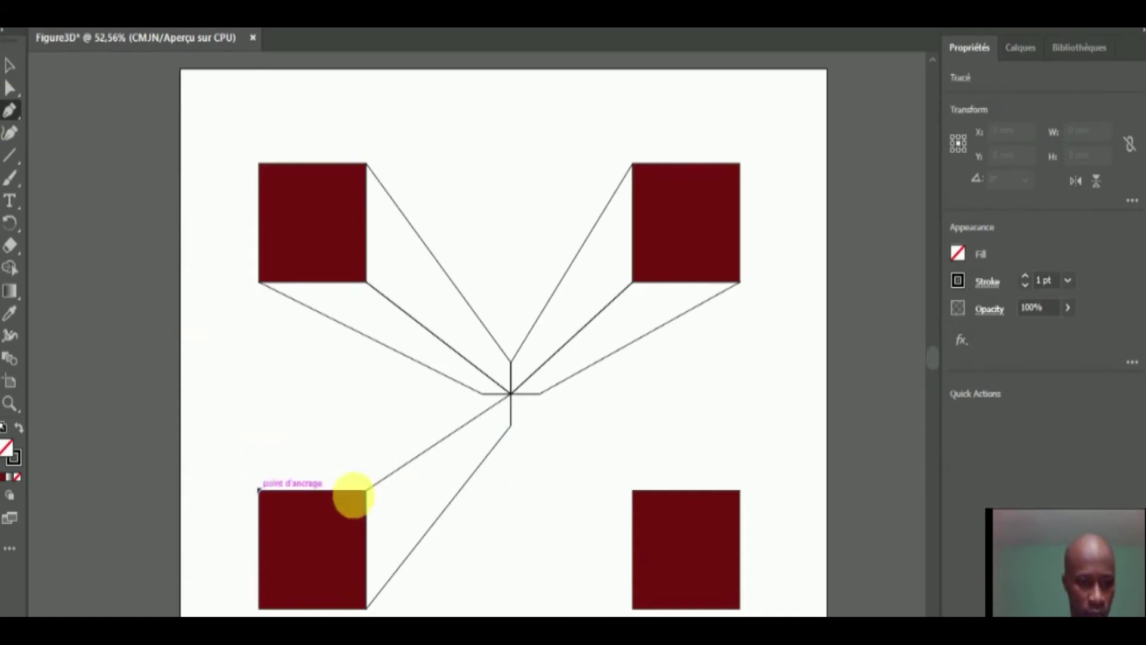
click(366, 491)
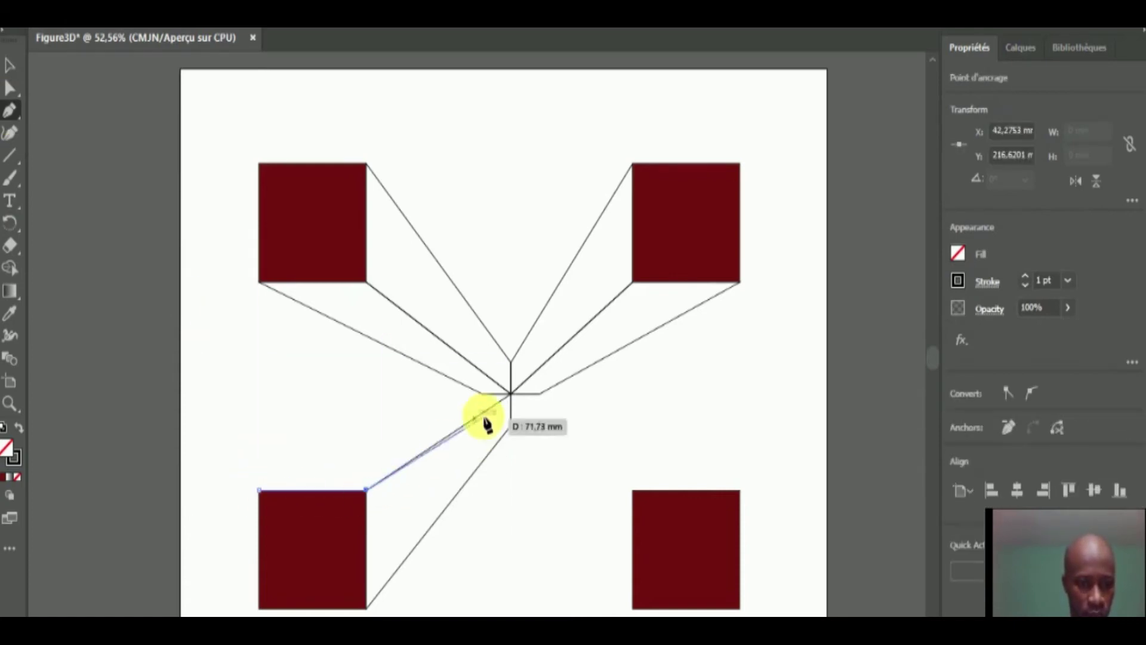
click(511, 394)
click(482, 393)
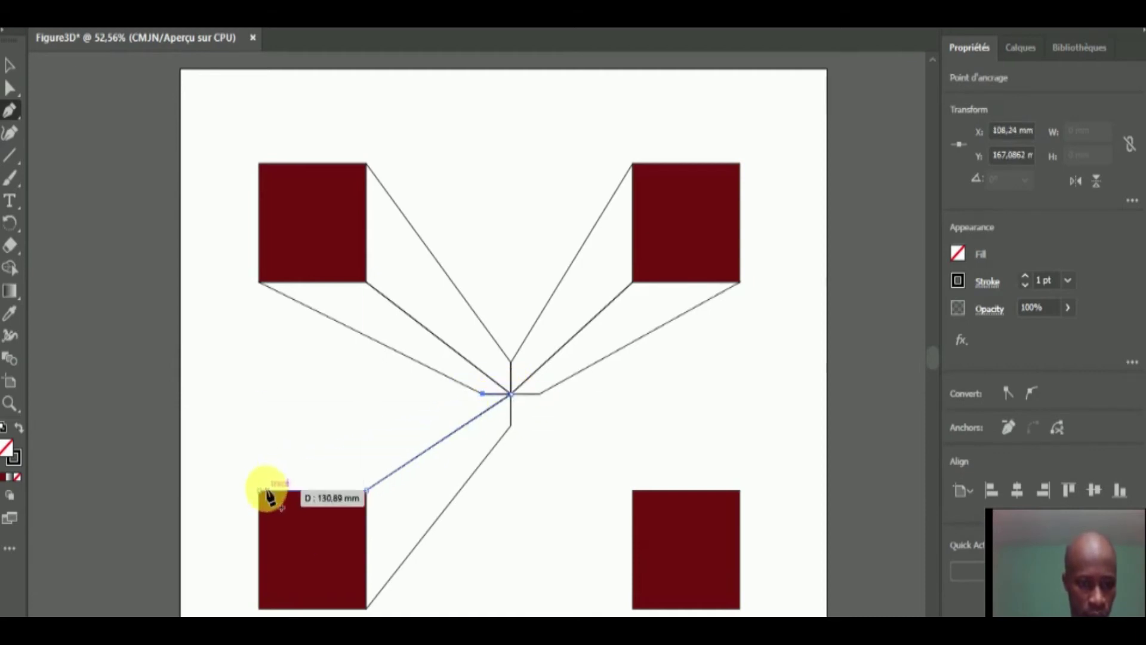
click(259, 490)
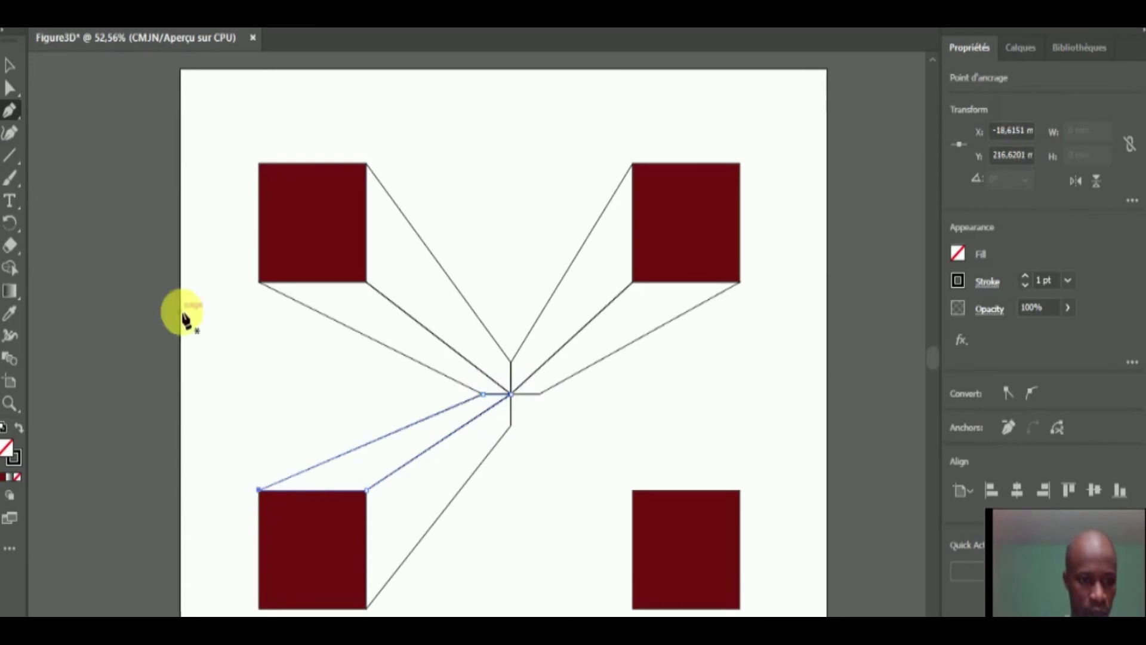
Lock the new shape between the lower-left square's top edge and the cross
click(9, 67)
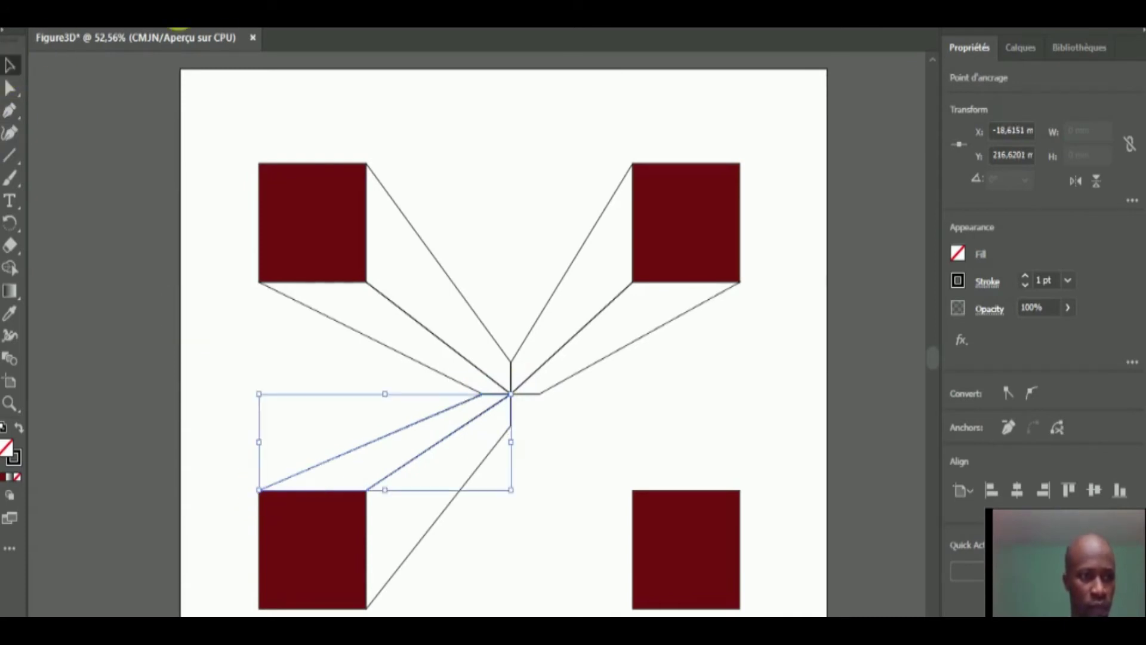
click(200, 21)
mouse_move(409, 135)
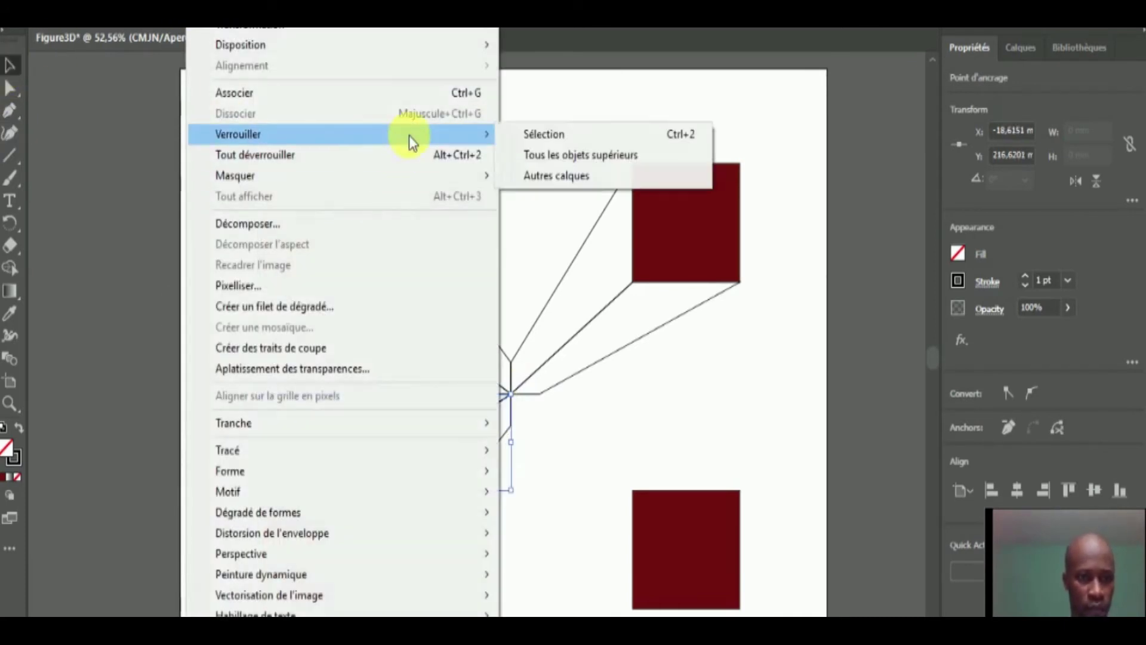
click(604, 135)
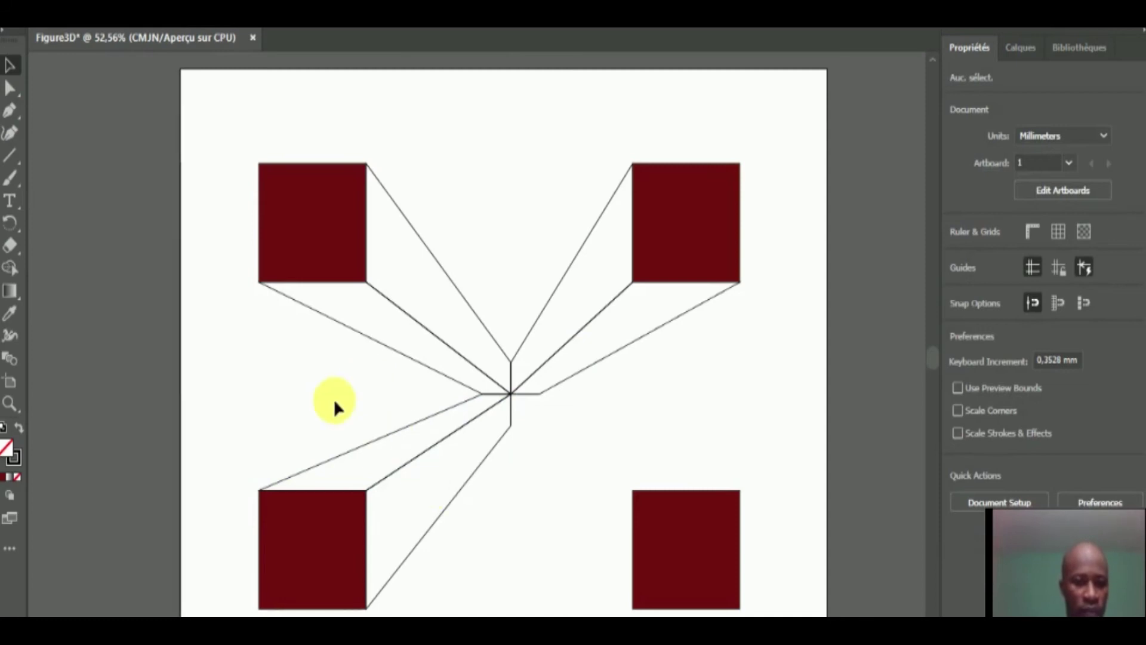
Draw a closed four-sided Pen shape joining the lower half of the cross's vertical line to the lower-right square's left edge
click(11, 111)
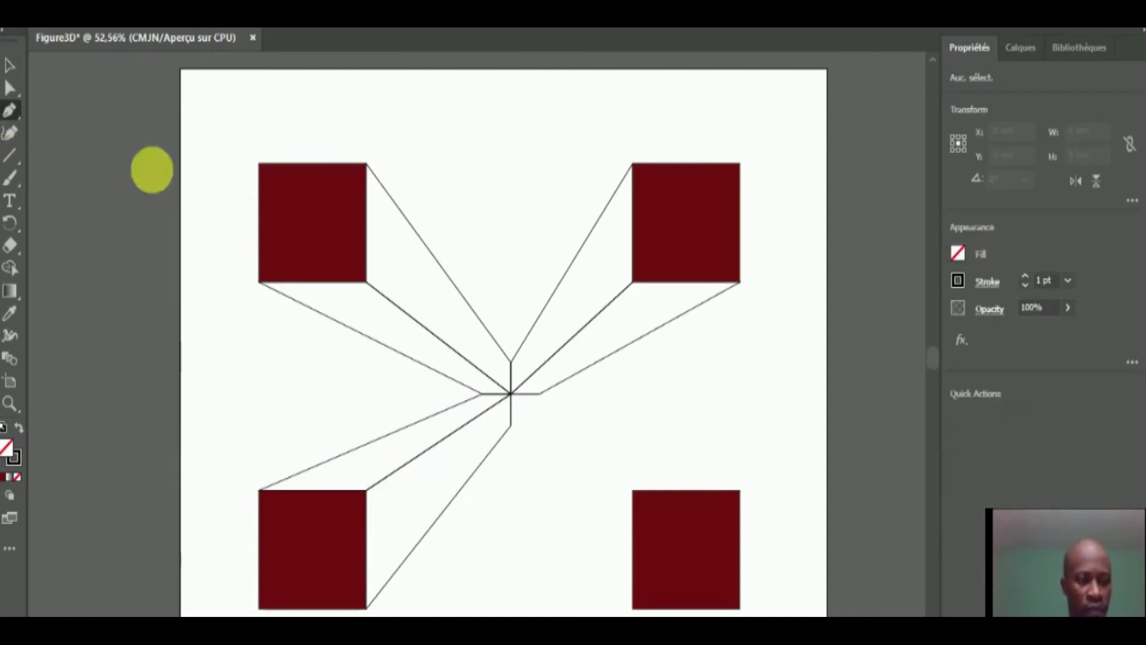
click(512, 425)
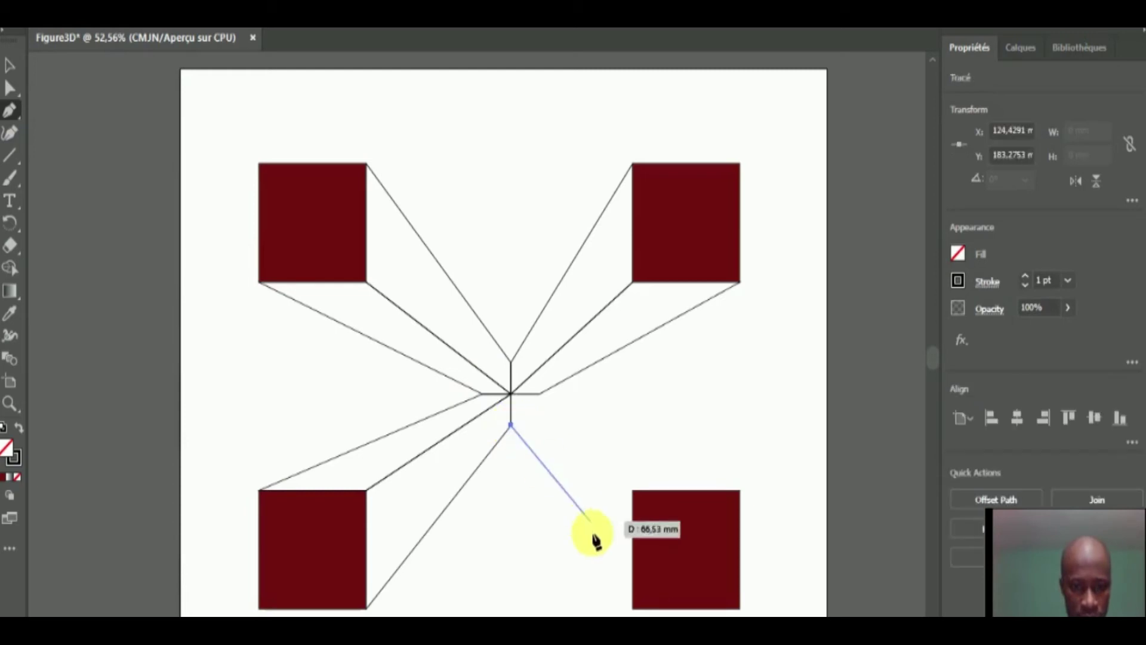
click(633, 609)
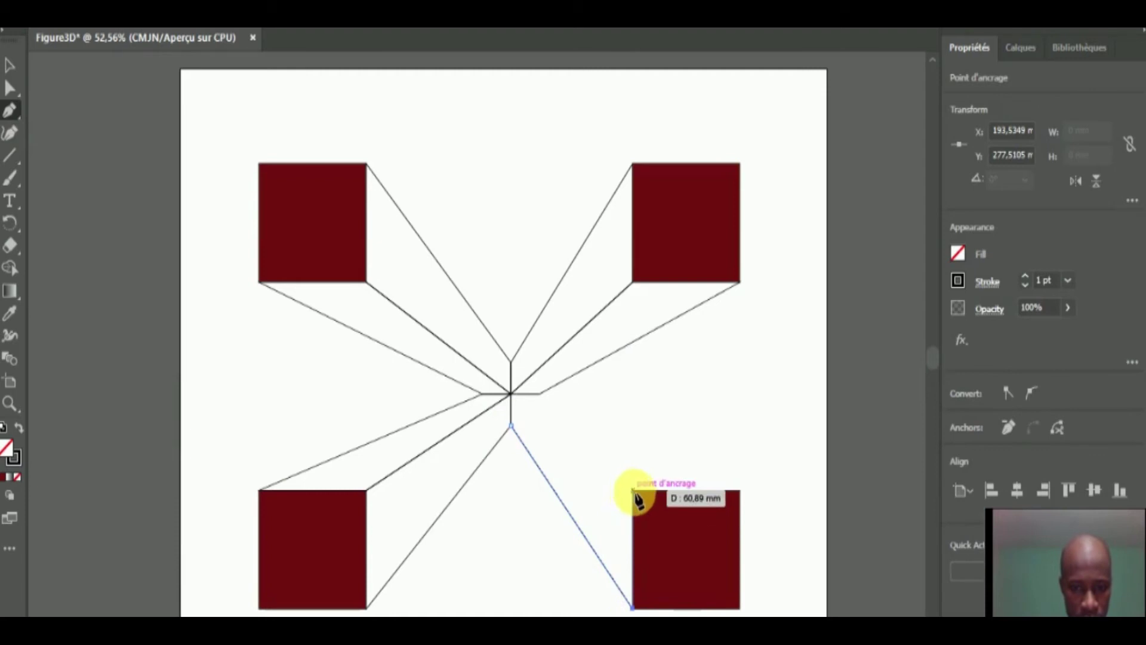
click(633, 491)
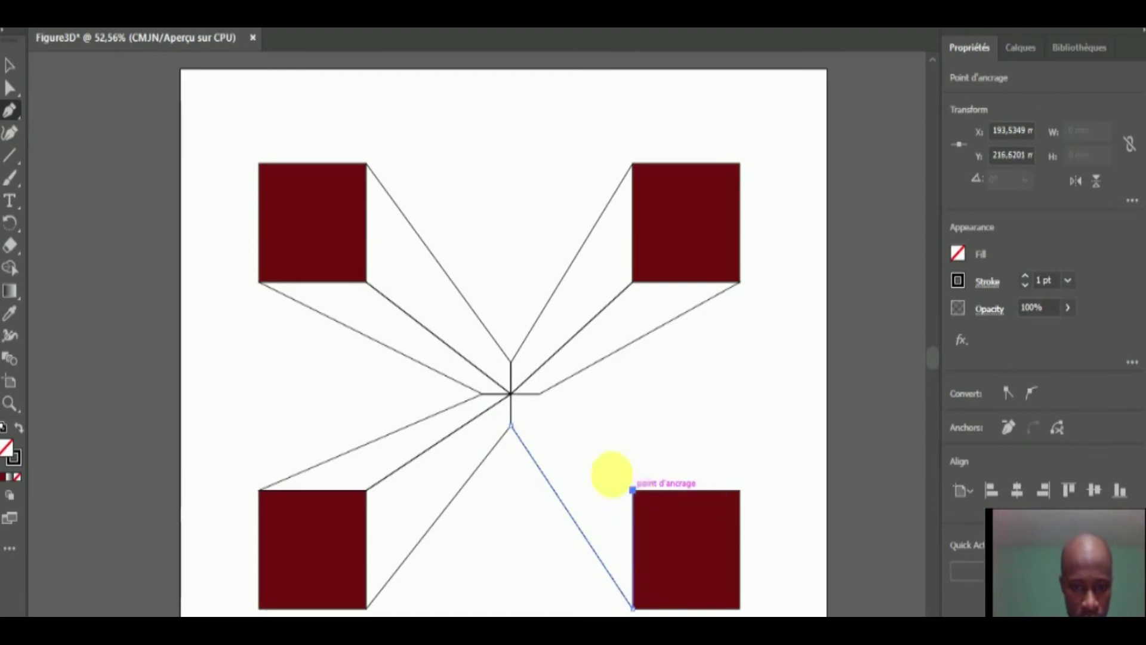
click(511, 395)
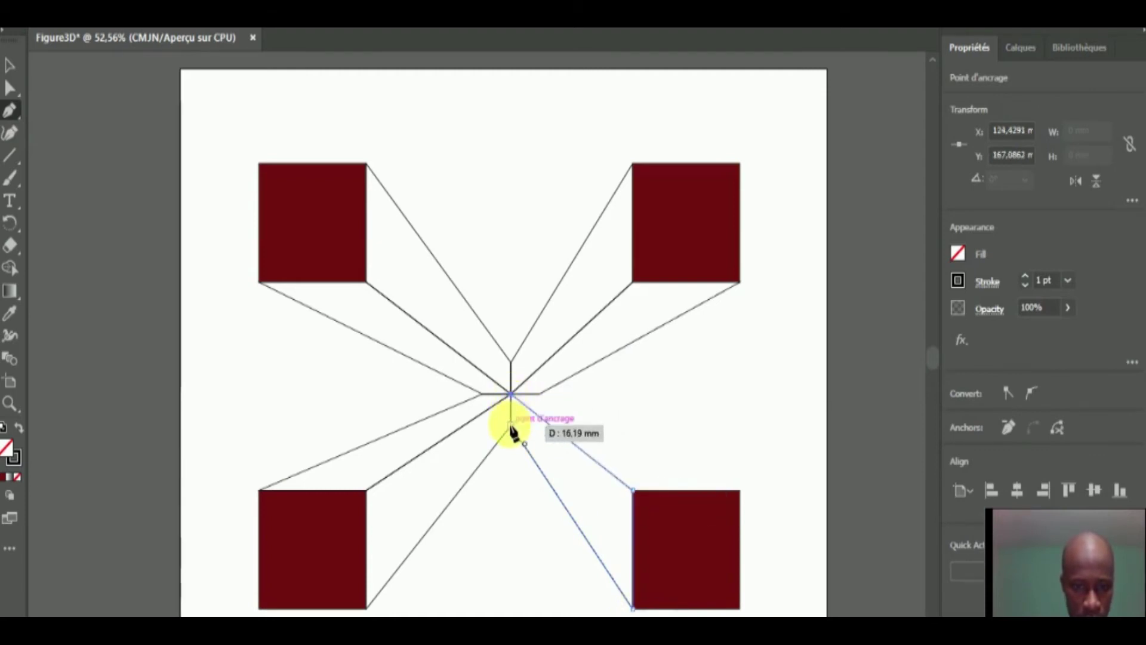
click(511, 425)
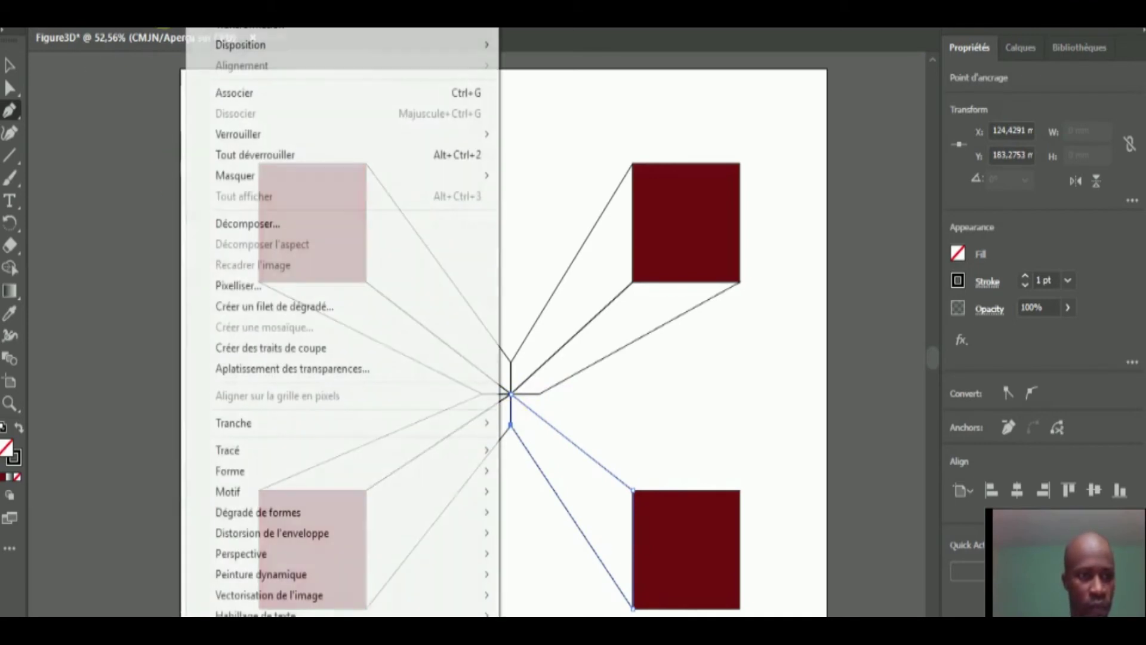
Lock the new shape between the lower-right square's left edge and the cross
click(200, 1)
mouse_move(456, 141)
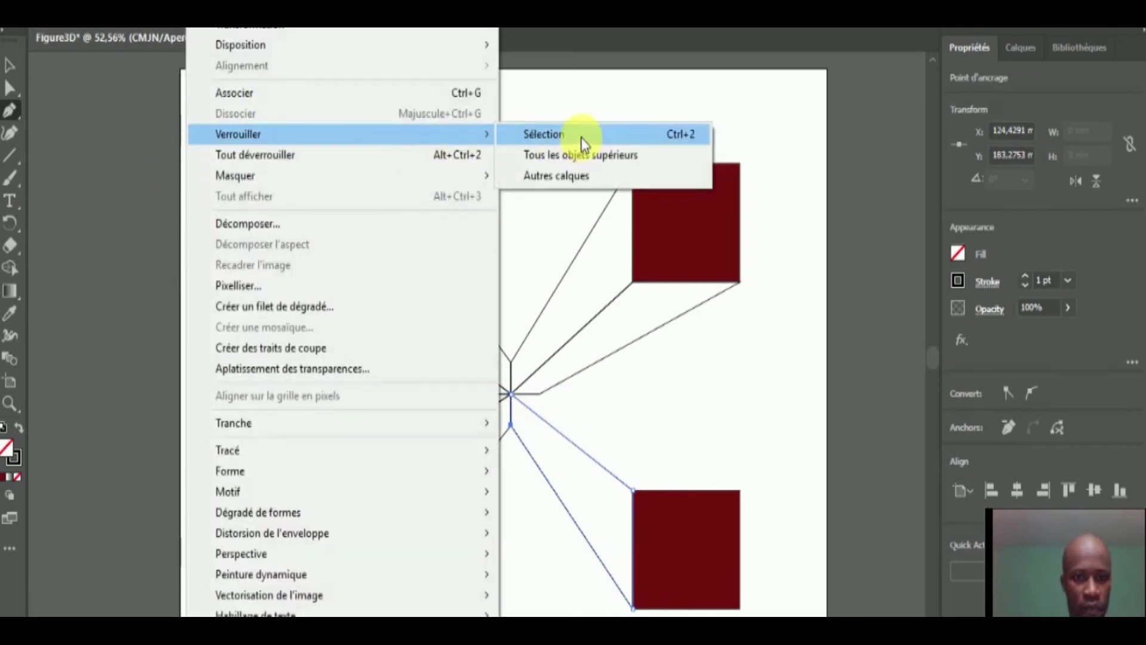
click(581, 141)
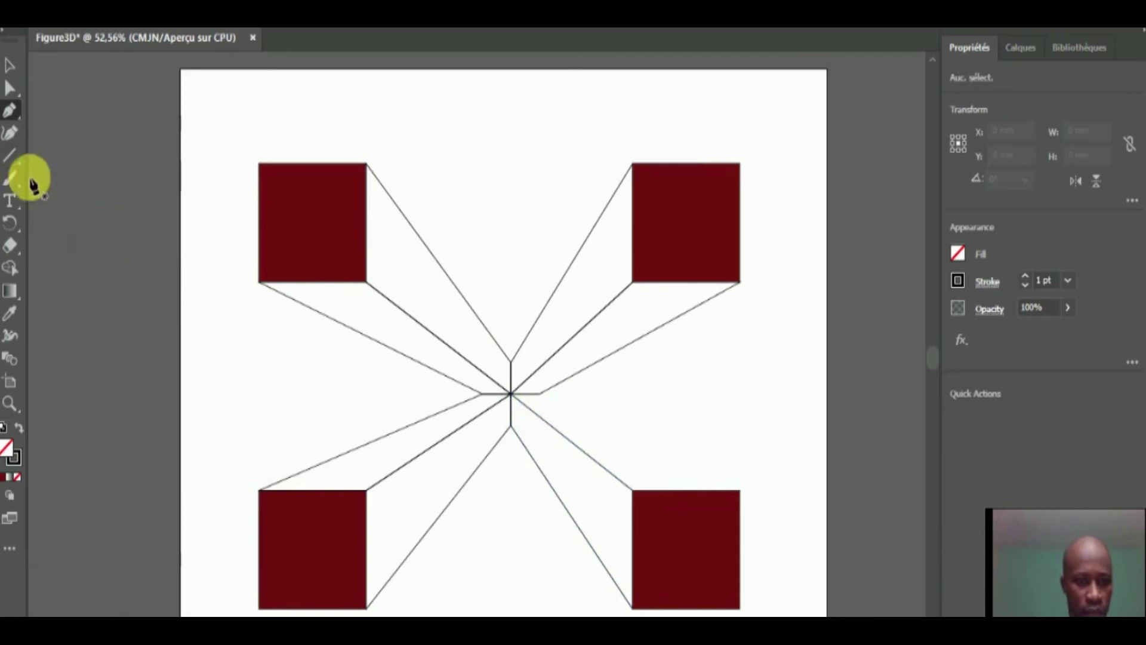
Draw a closed four-sided Pen shape joining the right half of the cross's horizontal line to the lower-right square's top edge
click(10, 109)
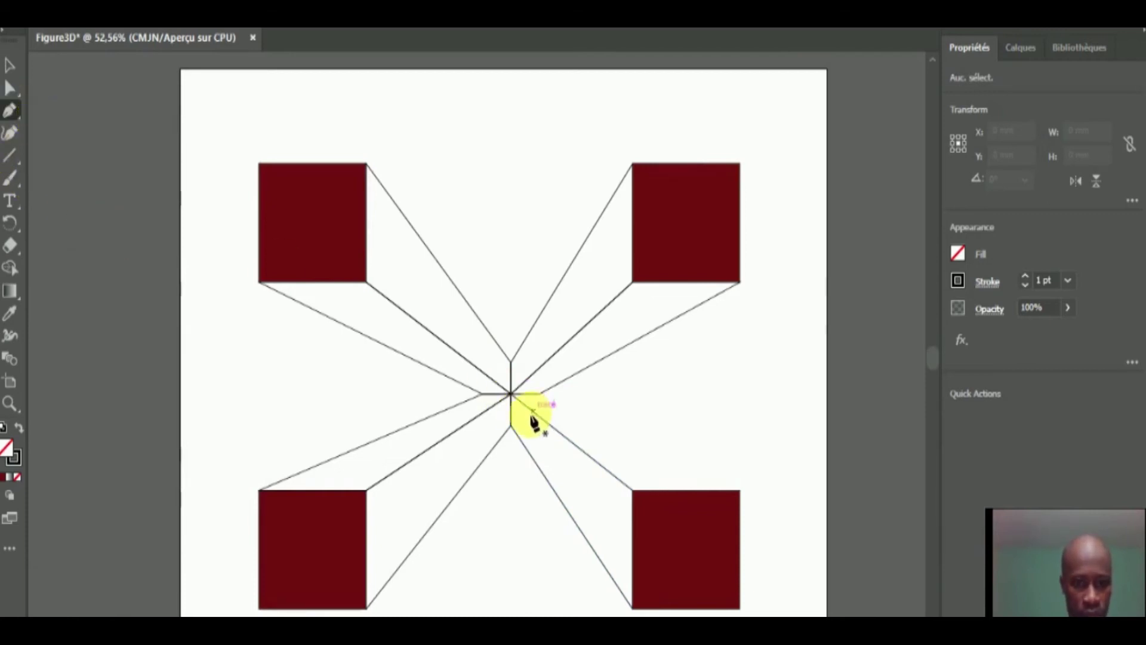
click(511, 394)
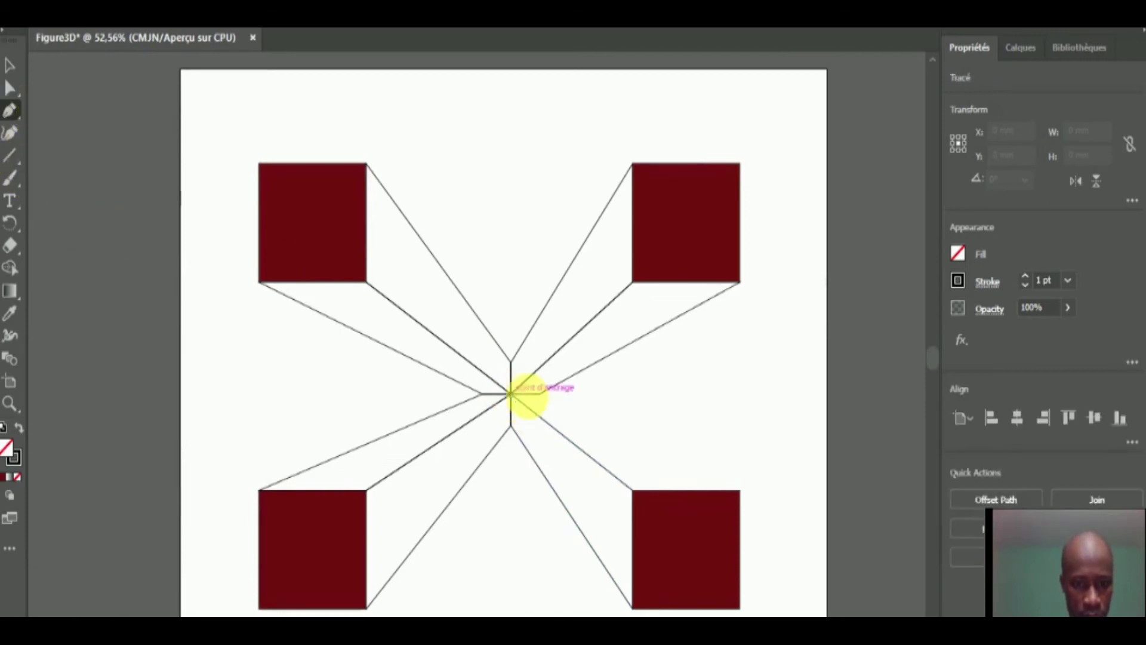
click(539, 395)
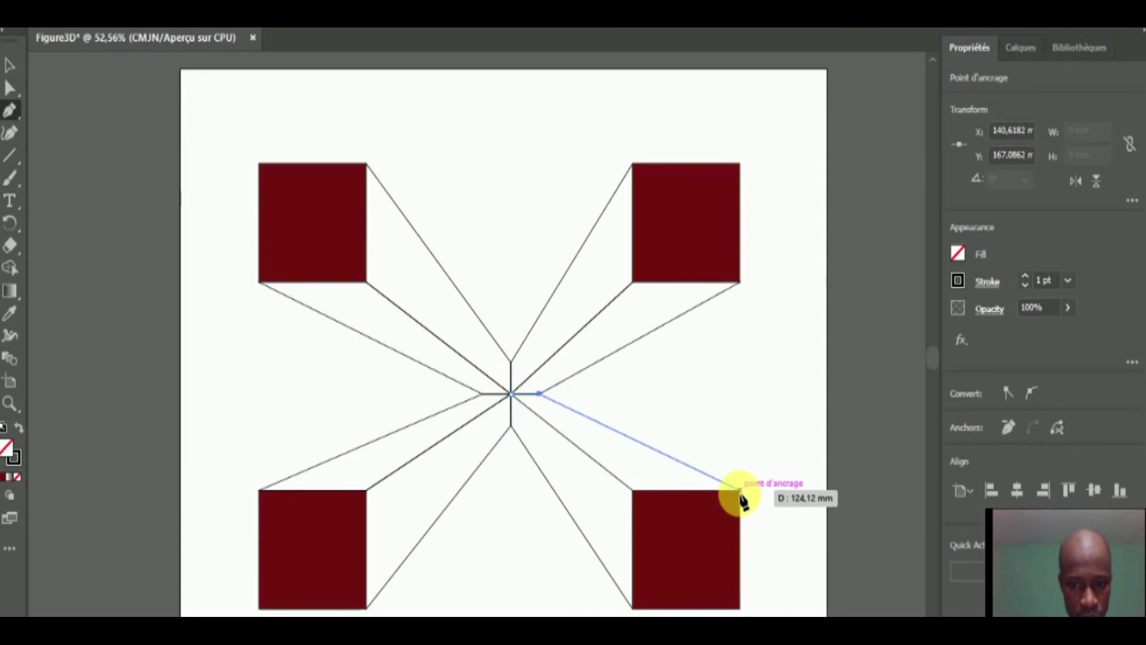
click(741, 490)
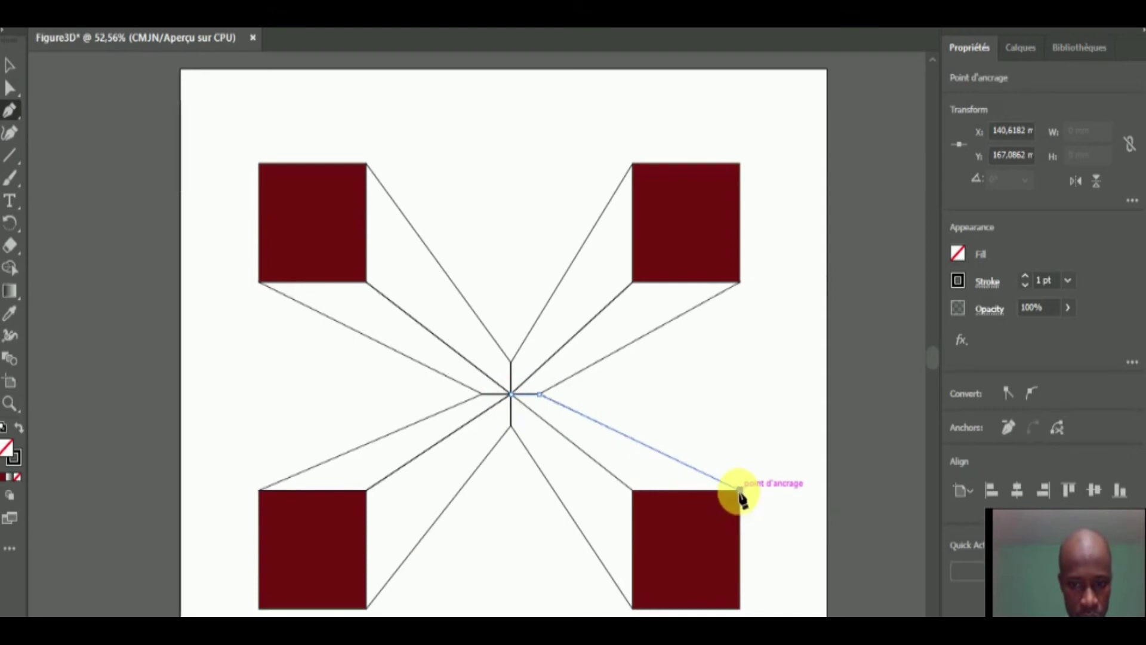
click(633, 490)
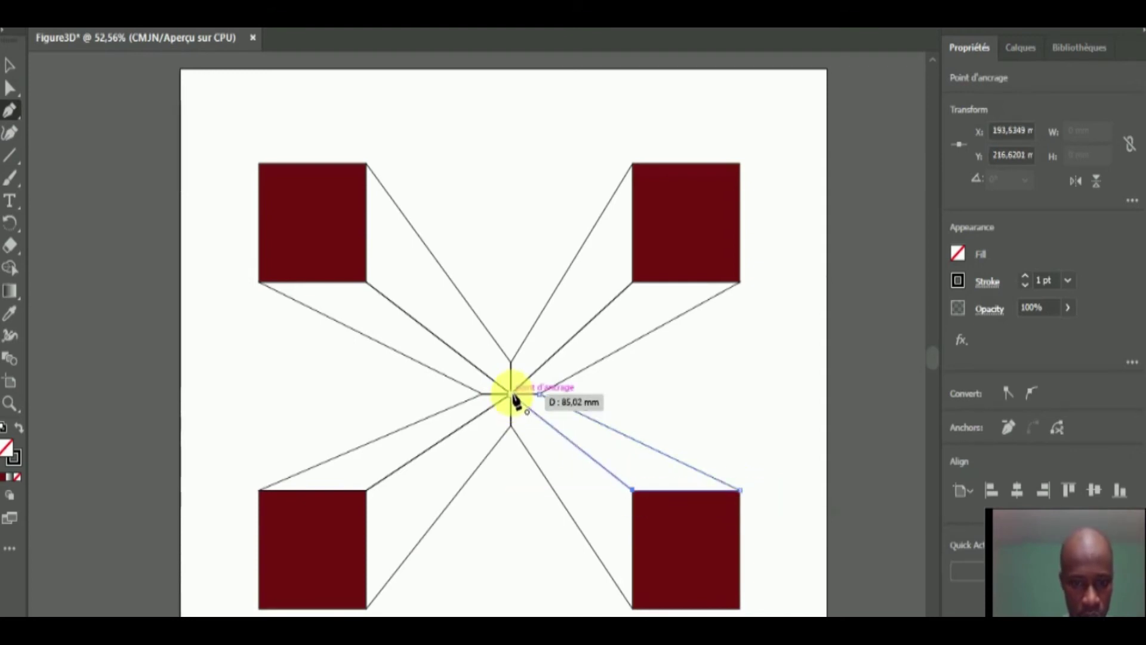
click(512, 394)
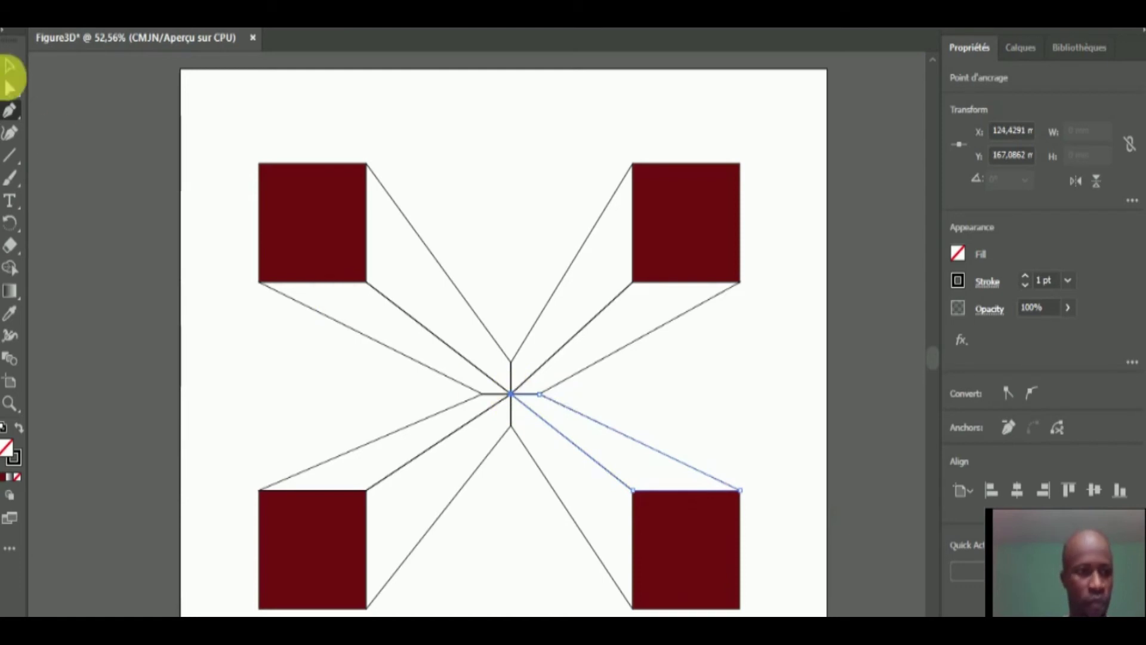
Lock the new shape between the lower-right square's top edge and the cross
click(8, 65)
click(203, 27)
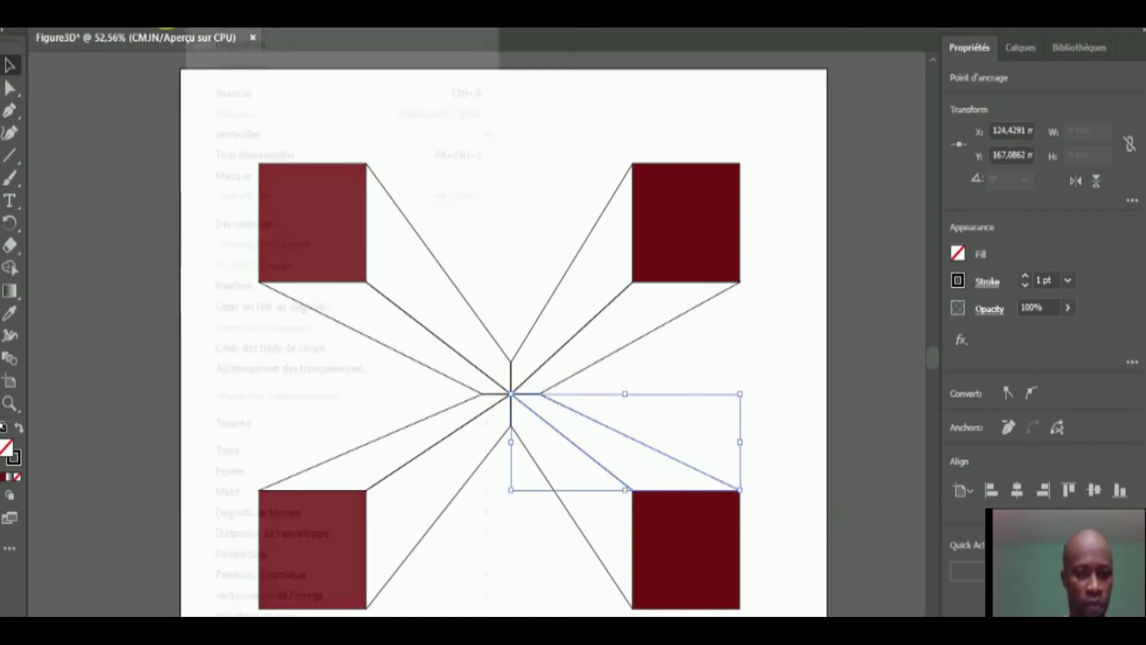
mouse_move(335, 135)
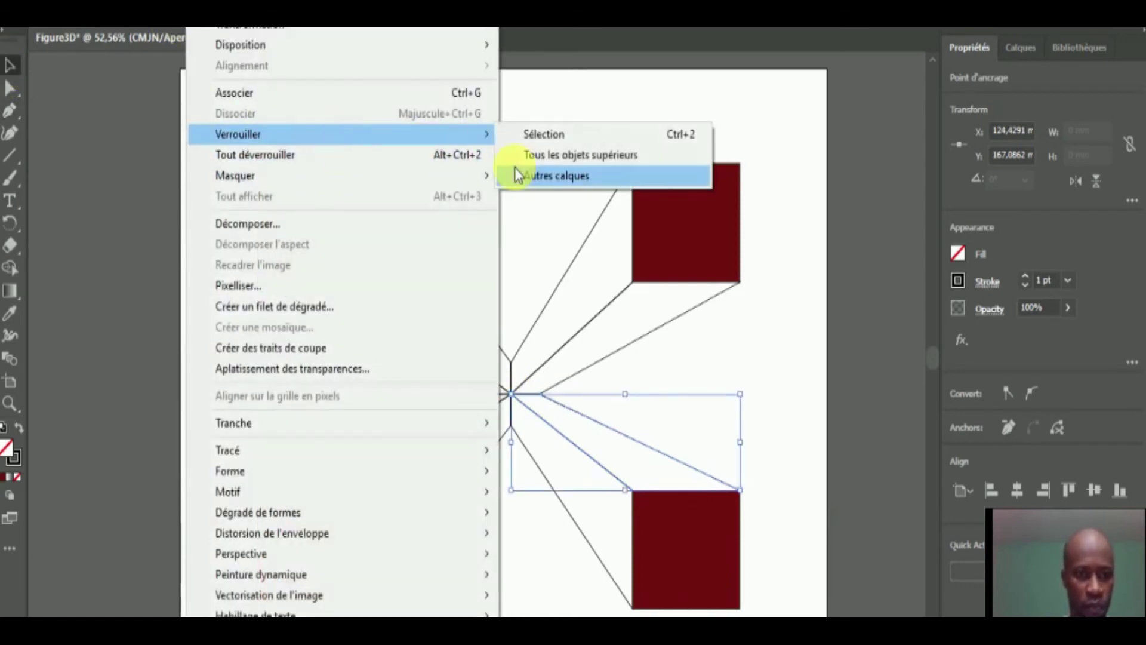
click(528, 136)
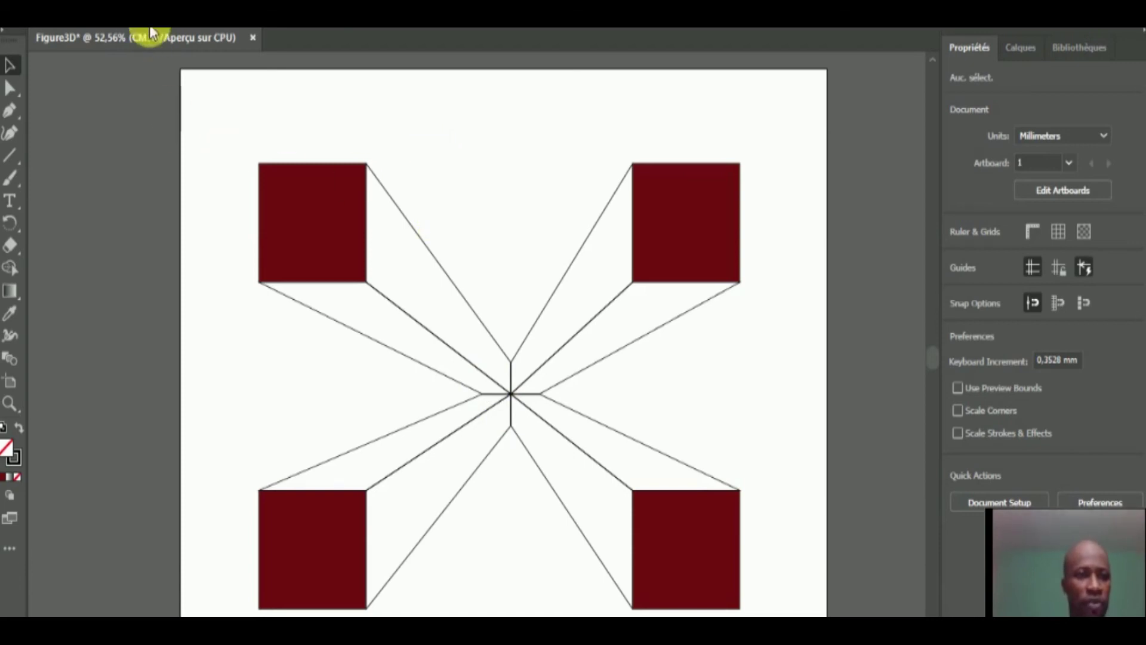
Unlock all the locked objects on the artboard and clear the selection
click(191, 19)
click(318, 159)
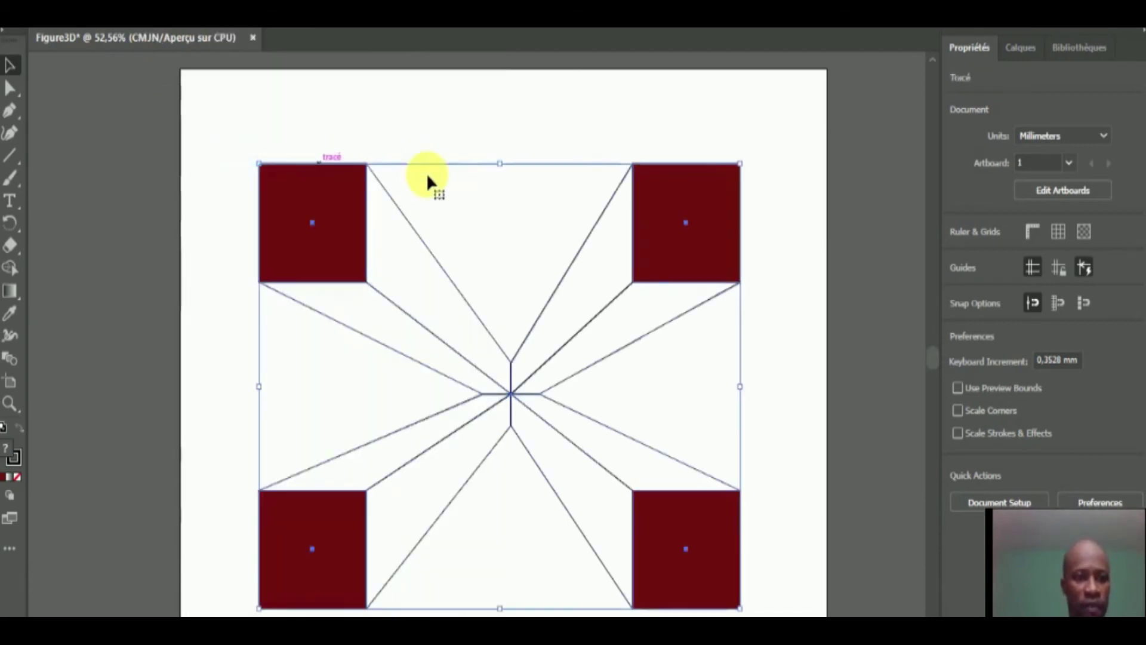
click(437, 139)
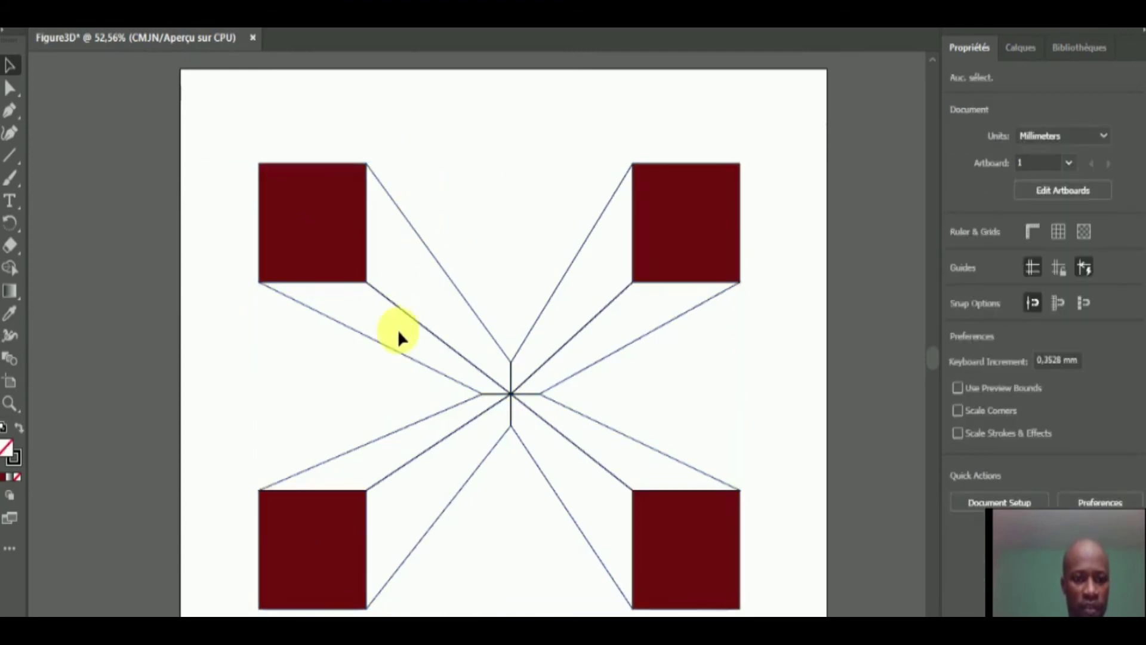
Fill the side face below the upper-left square with a linear white-to-black gradient
click(417, 325)
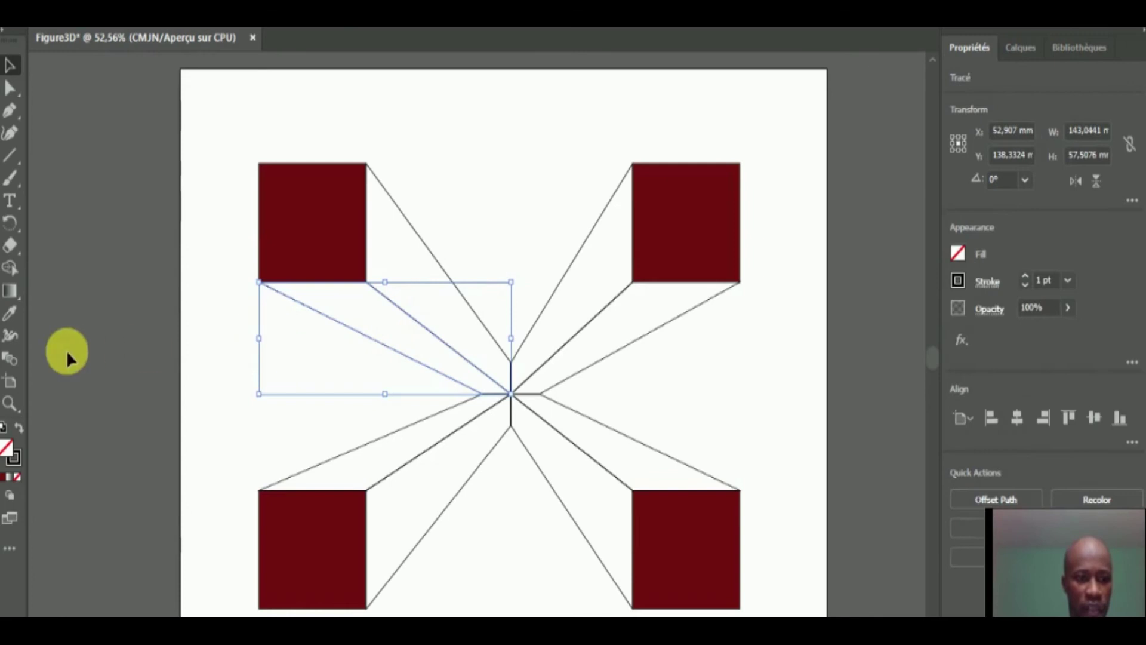
click(12, 479)
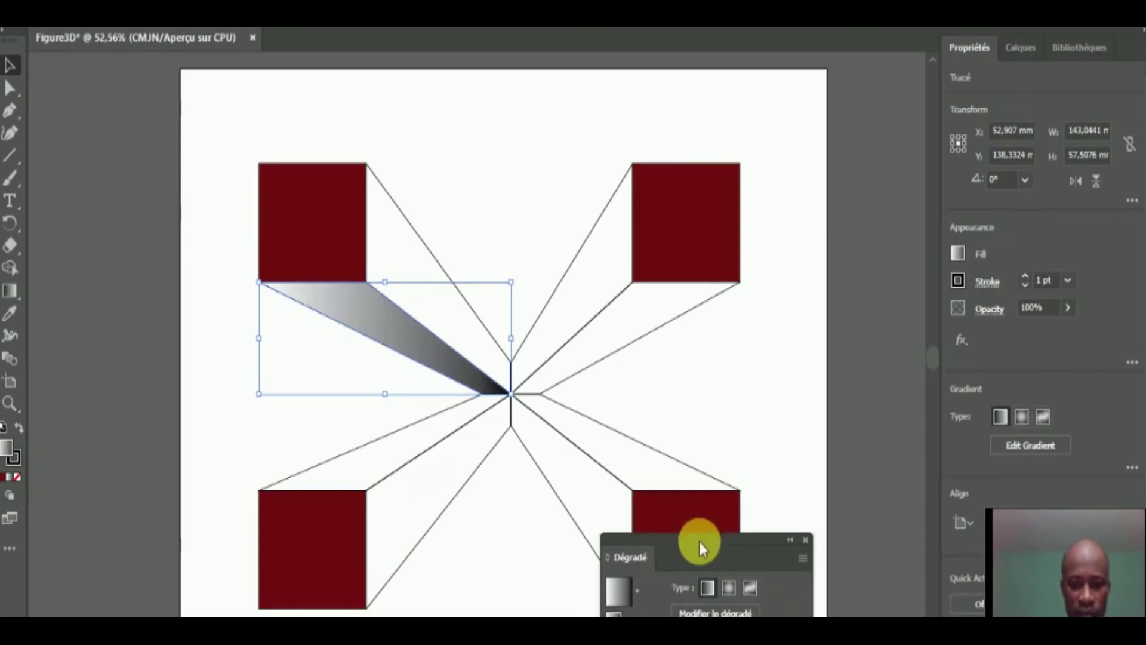
drag(700, 539, 804, 381)
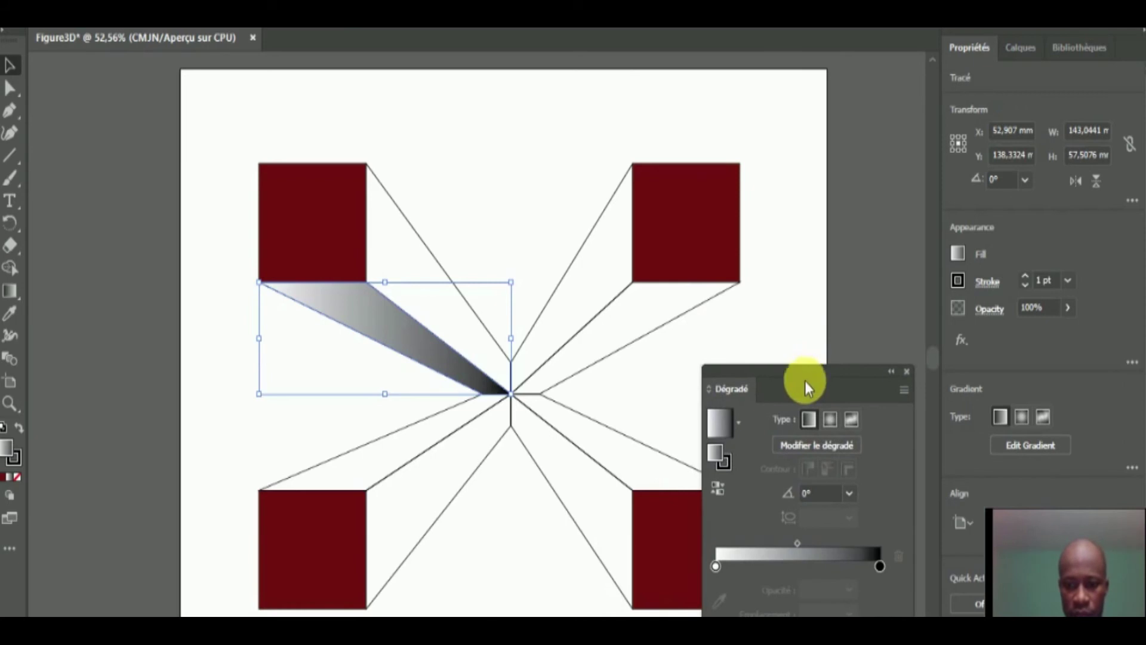
Switch the gradient's black end stop to RVB mode, set its colour to 3700AA and select the hex code for reuse
double_click(879, 567)
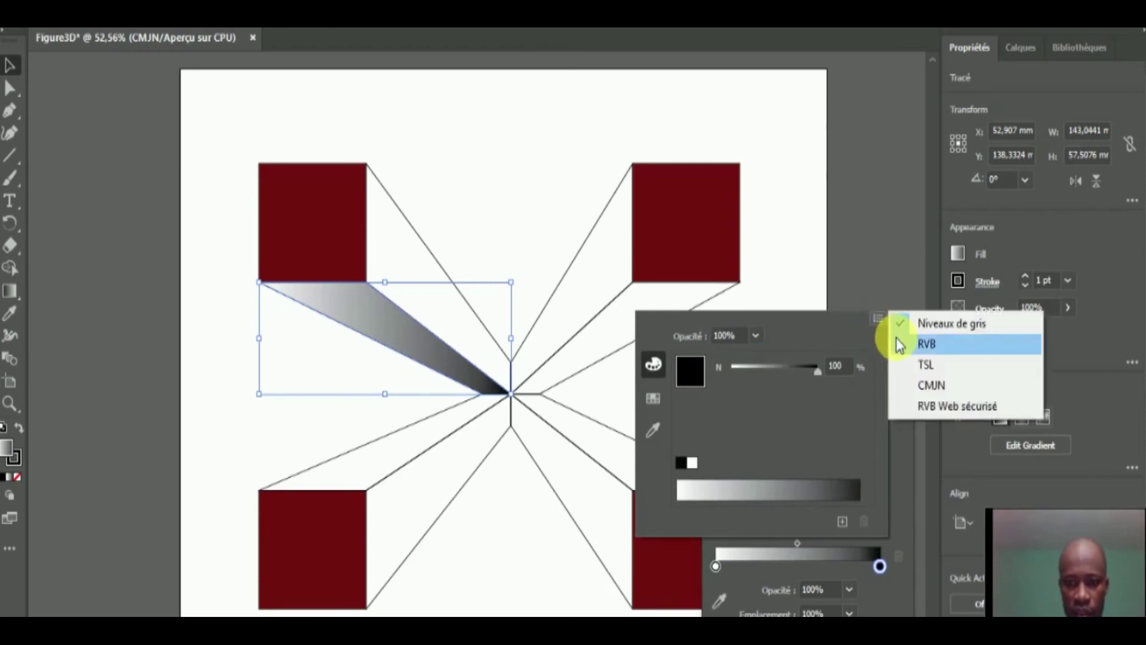
click(897, 342)
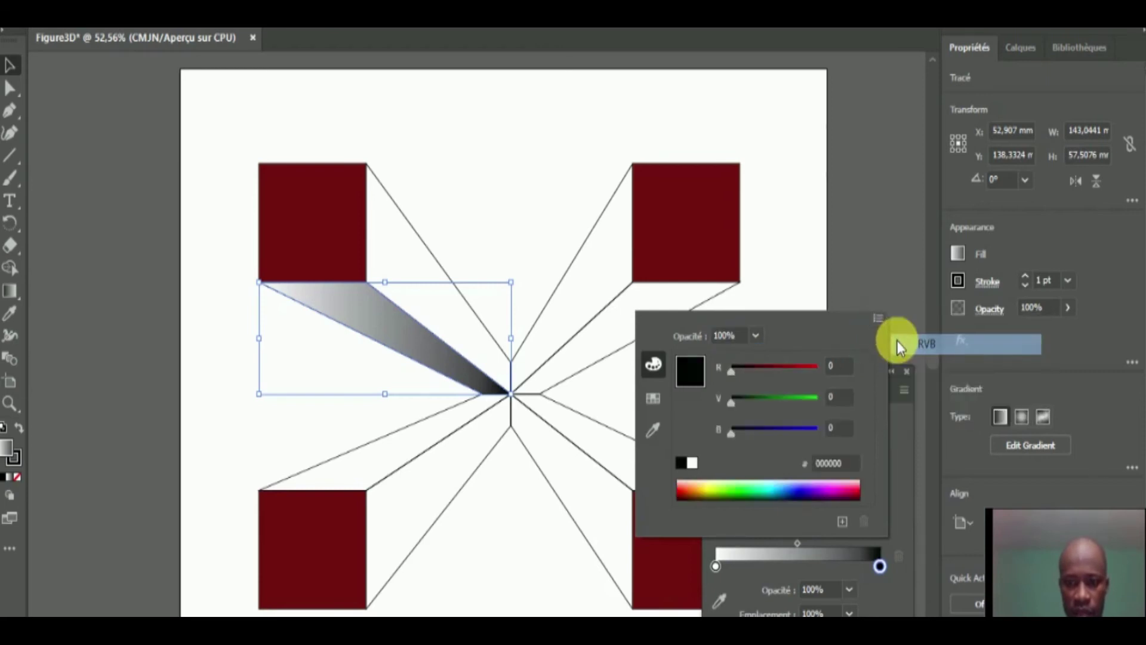
click(815, 500)
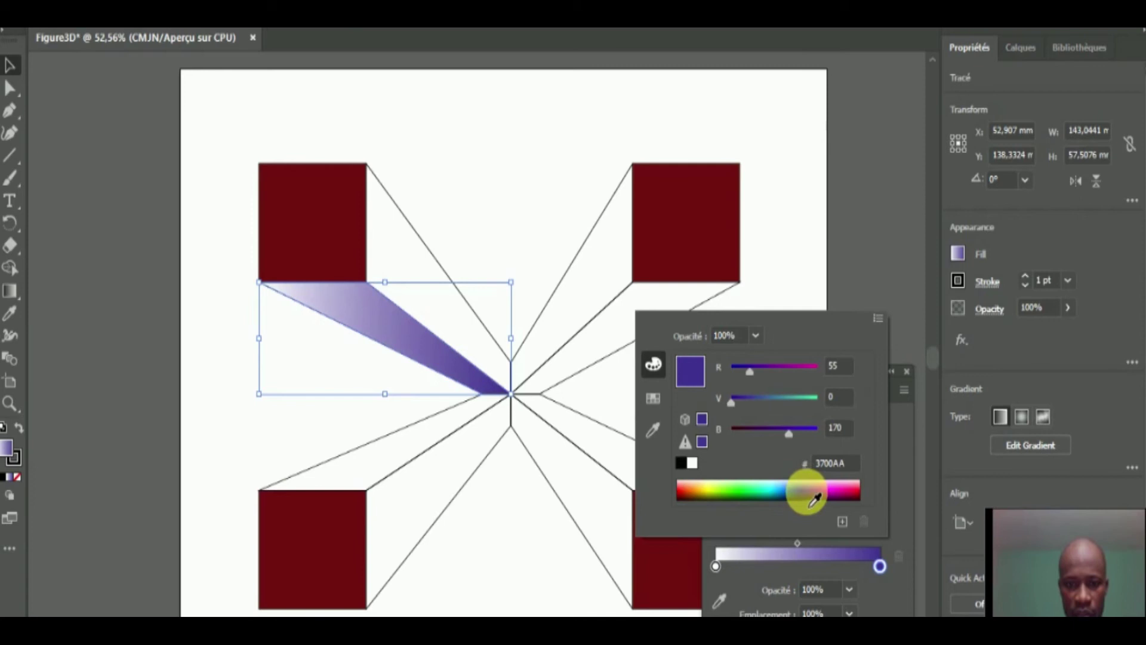
click(844, 464)
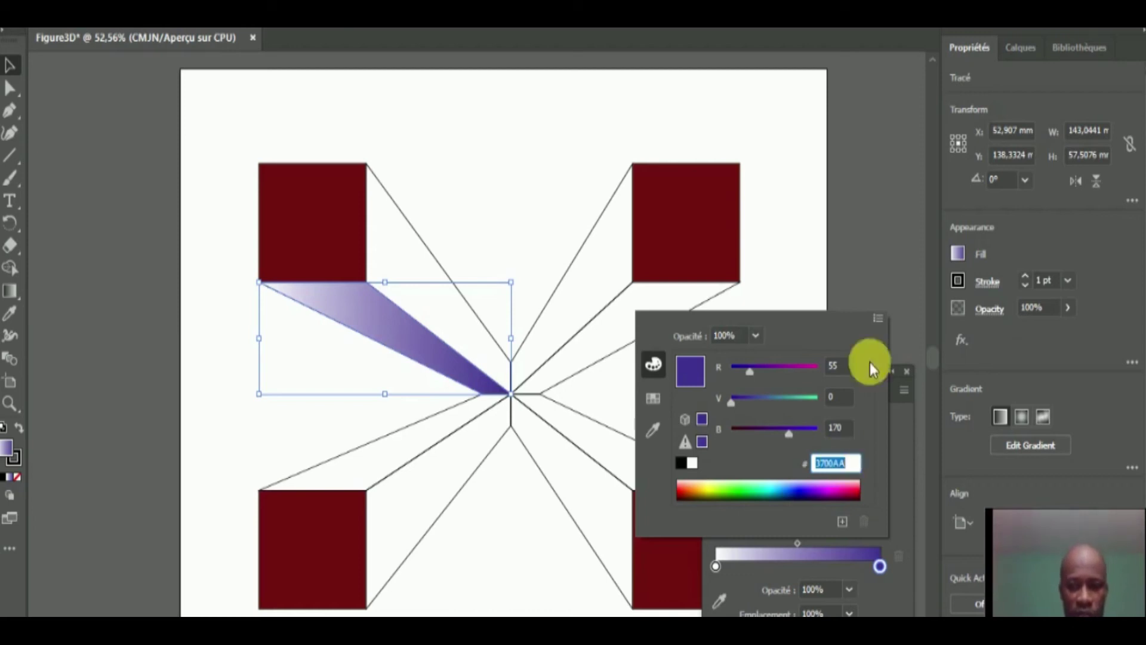
click(783, 252)
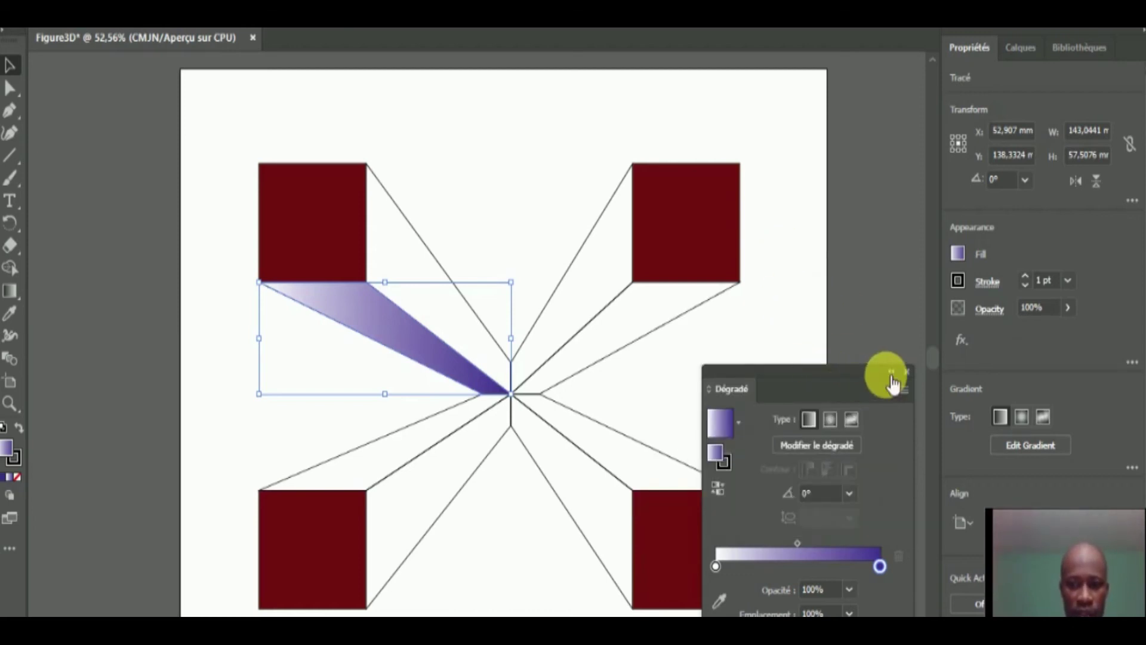
Dock the floating Gradient settings beside the Properties and narrow them
drag(866, 373, 930, 251)
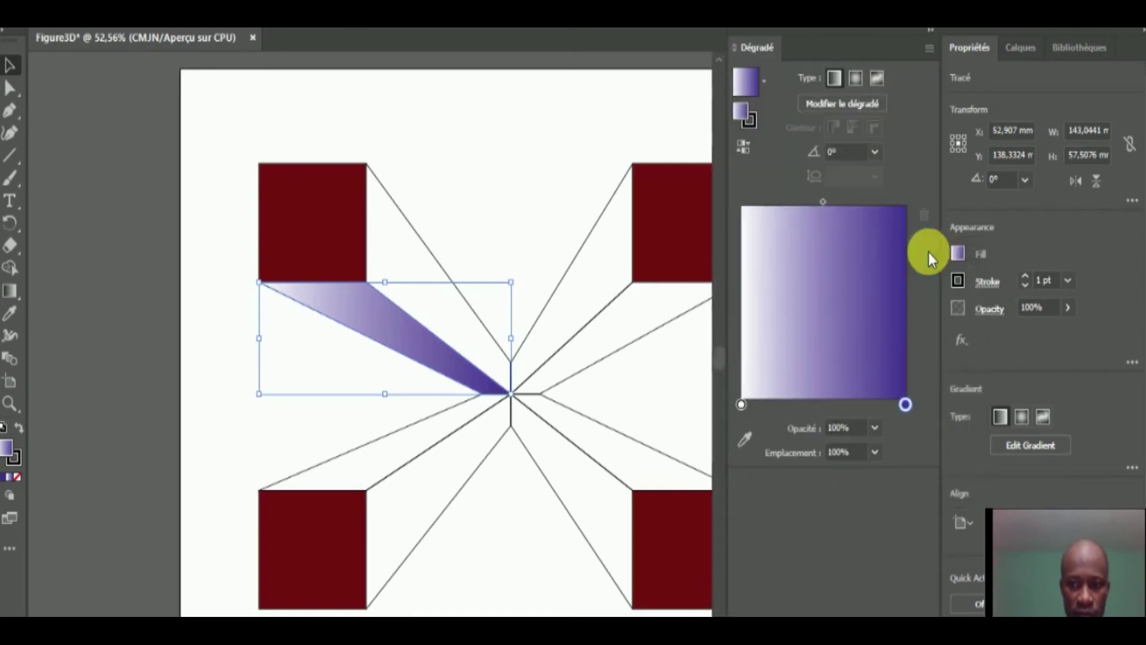
drag(734, 338, 867, 322)
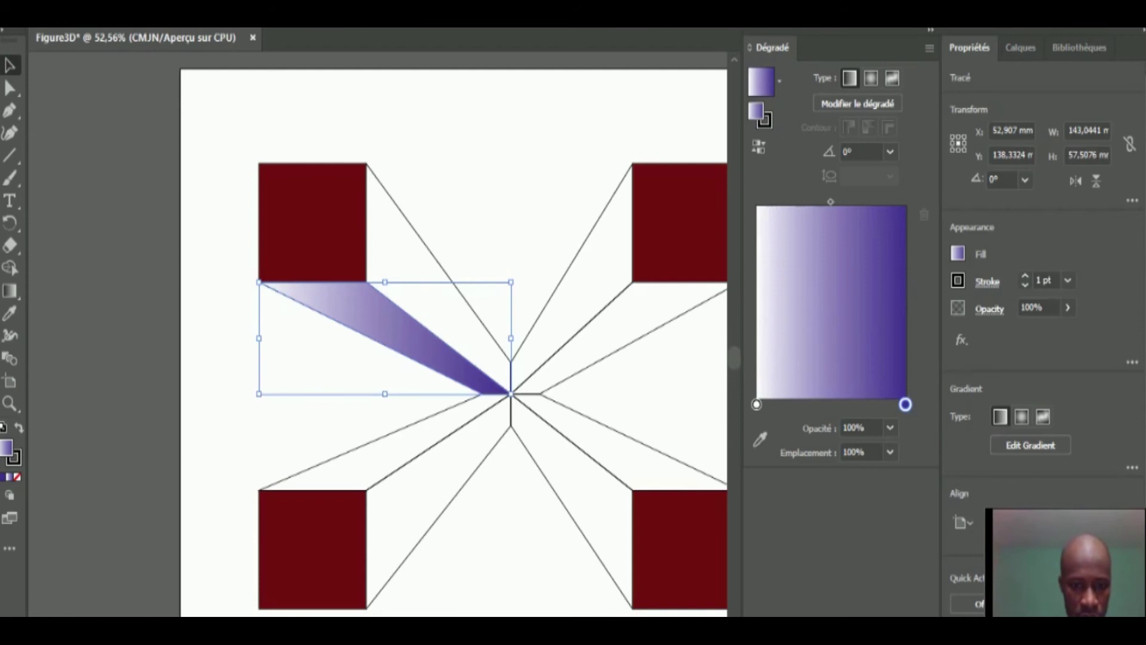
scroll(378, 342, right, 3)
scroll(366, 342, left, 2)
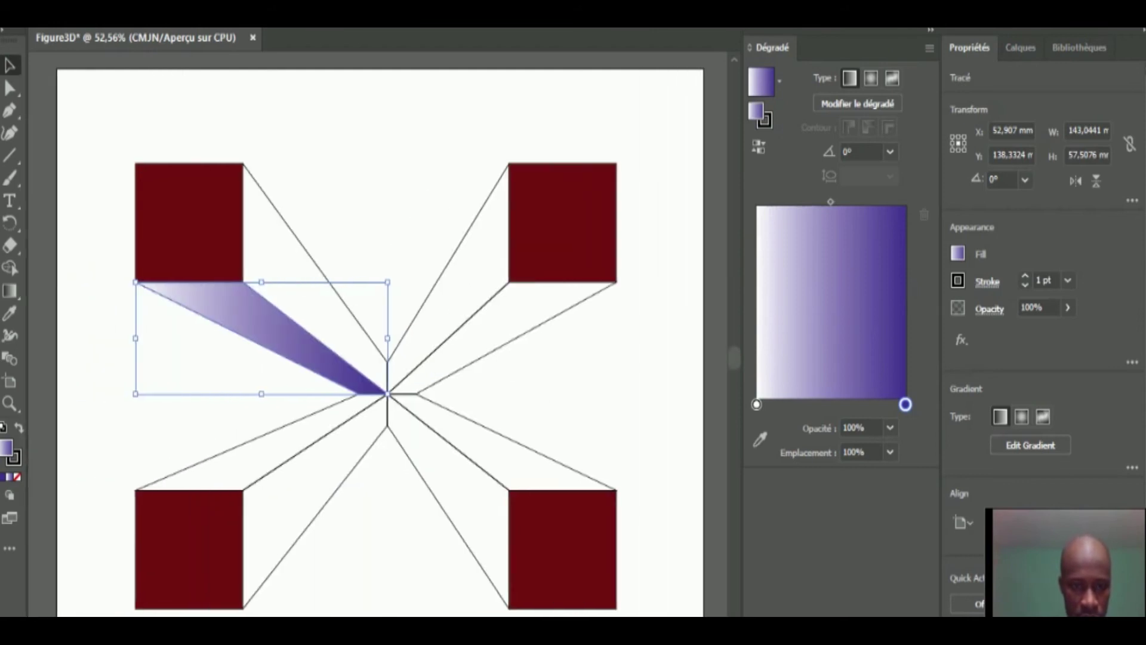
Apply the white-to-purple gradient to the side face between the upper-left square's right edge and the cross
click(270, 241)
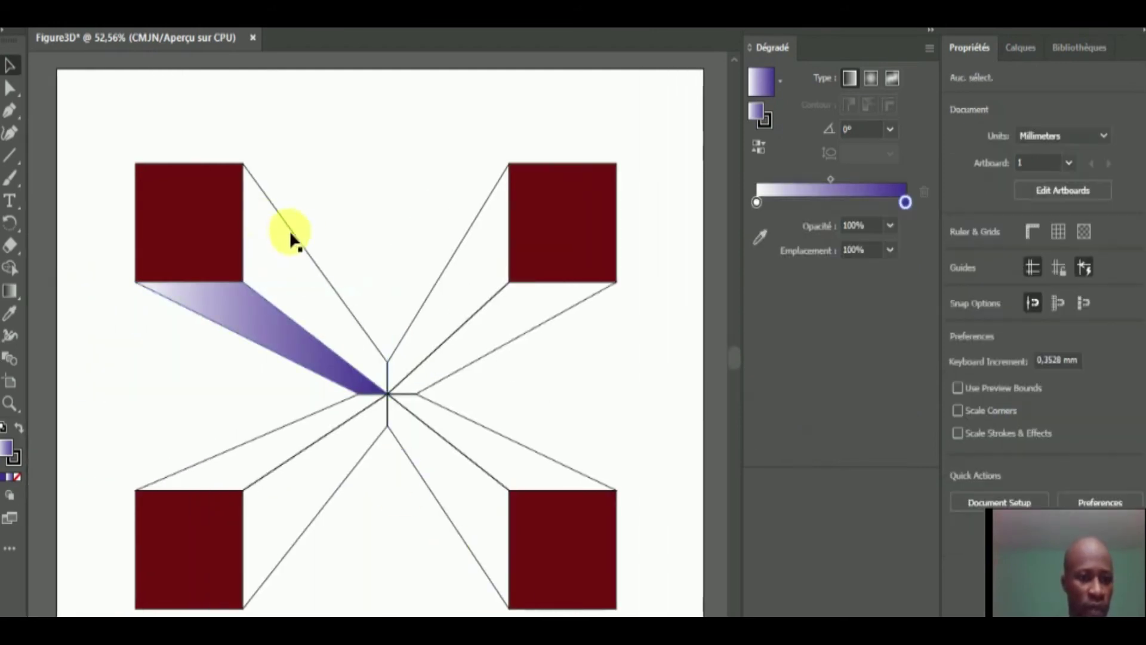
click(297, 239)
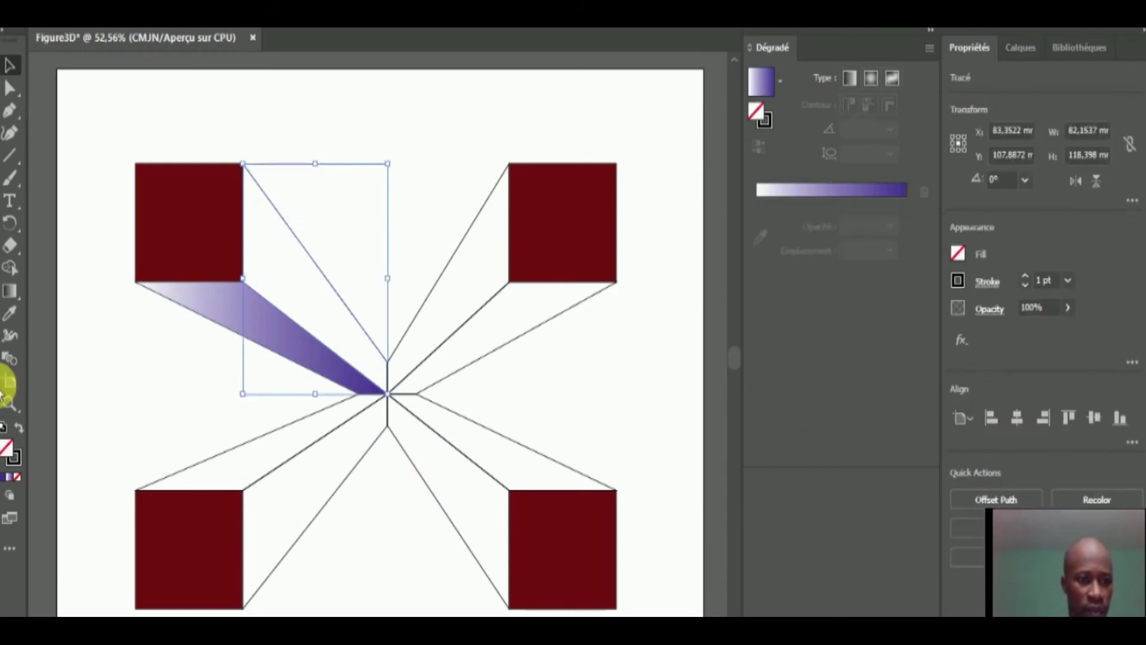
click(12, 480)
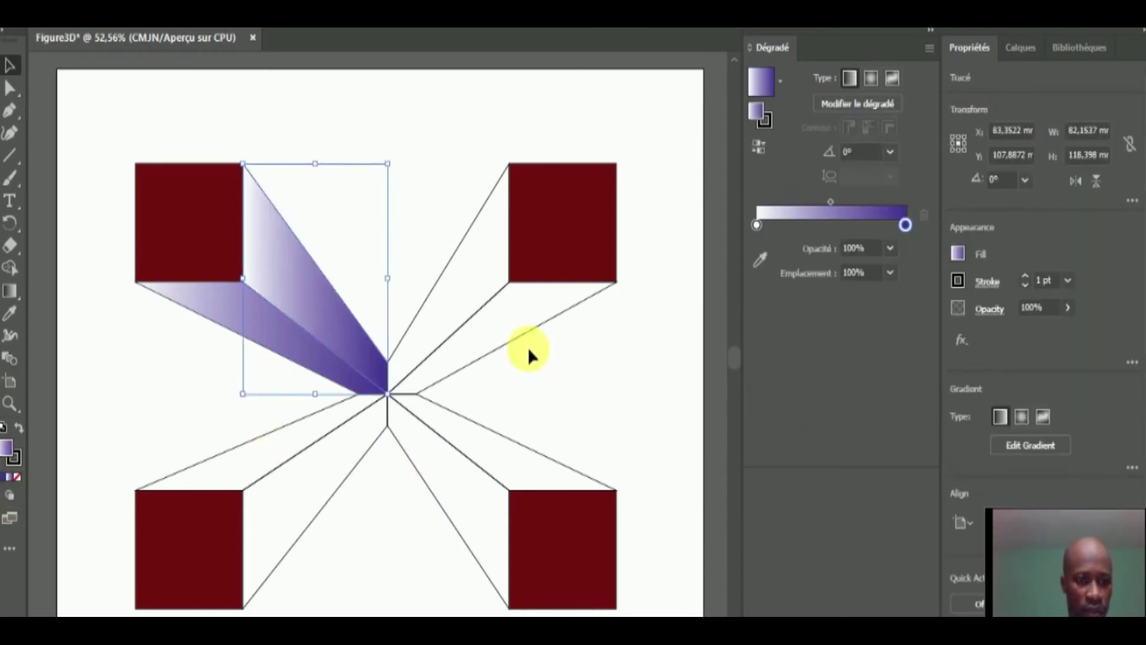
Select the four unfilled side faces of the two right-hand squares together and fill them with the white-to-purple gradient
click(430, 293)
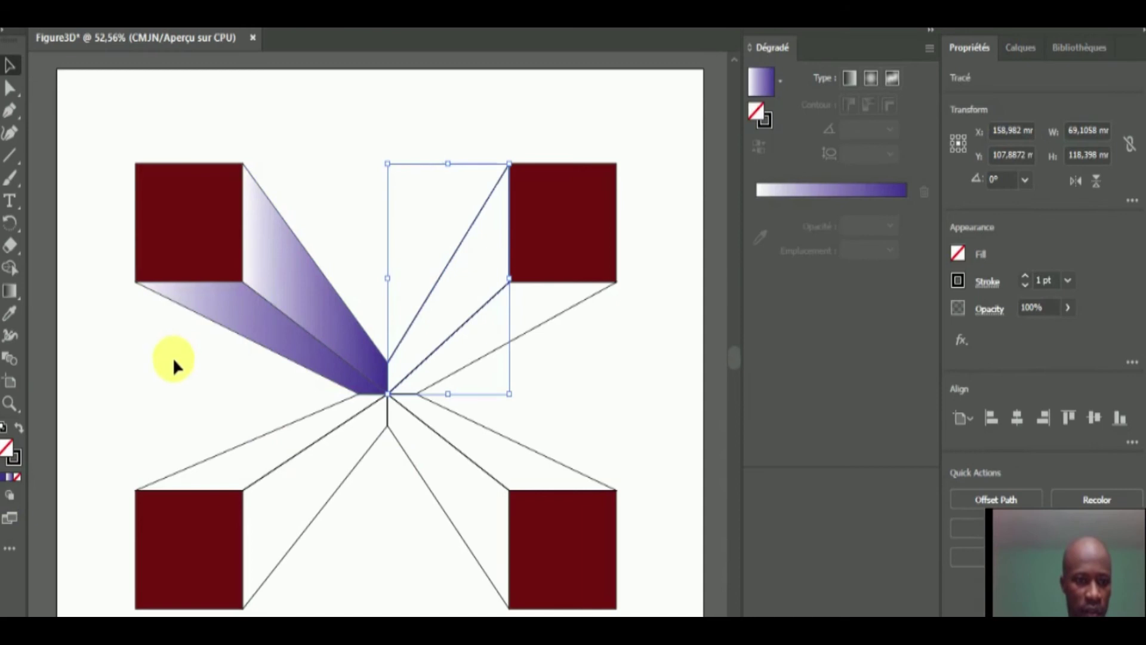
click(399, 119)
drag(421, 231, 436, 503)
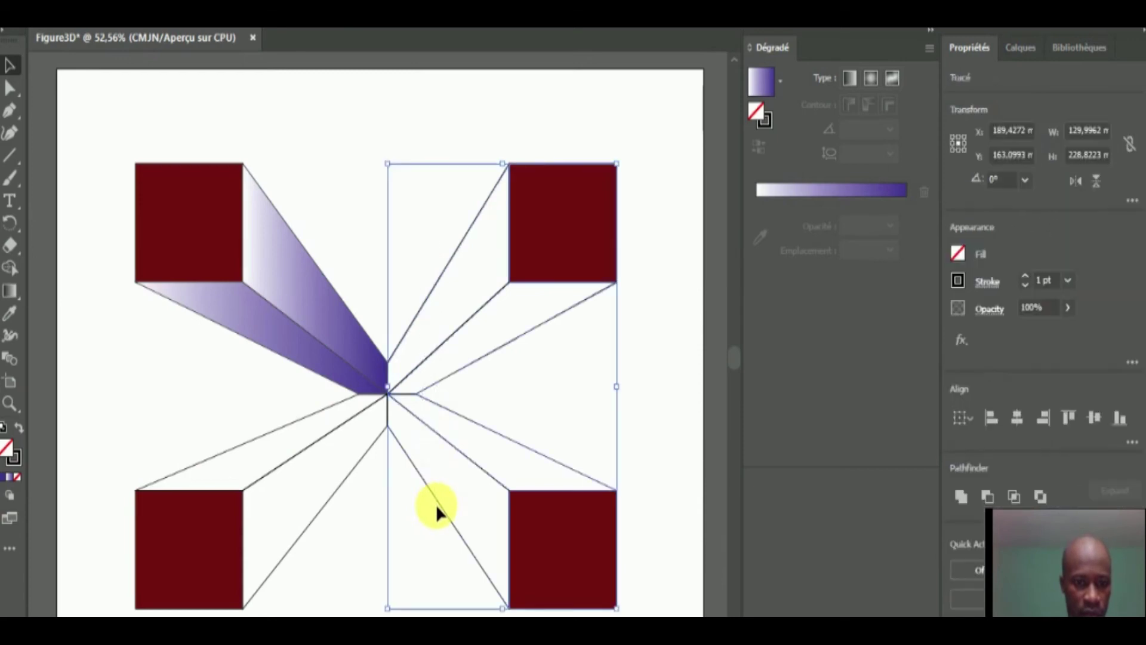
click(12, 478)
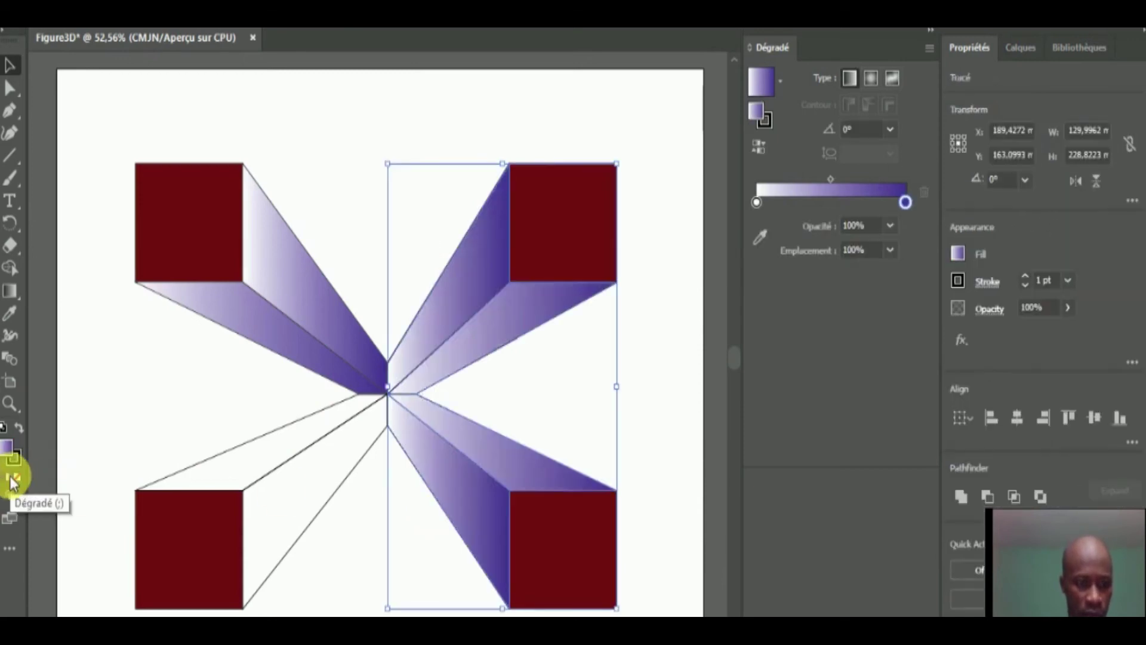
Fill both side faces of the lower-left square with the white-to-purple gradient and clear the selection
drag(269, 409, 362, 490)
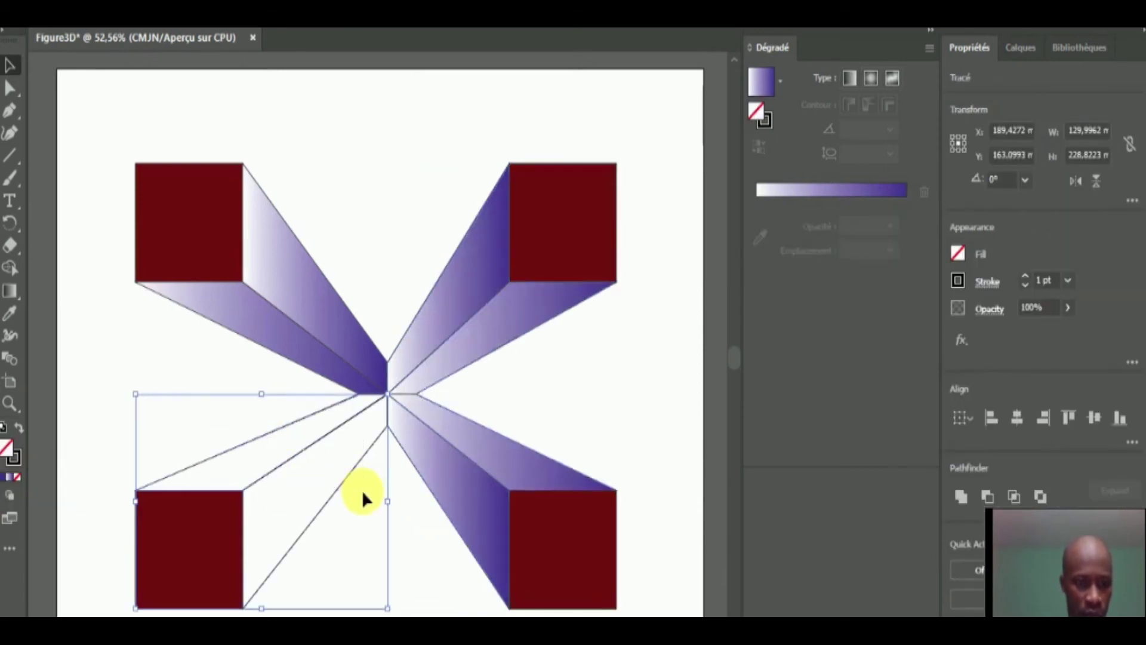
click(12, 477)
click(395, 236)
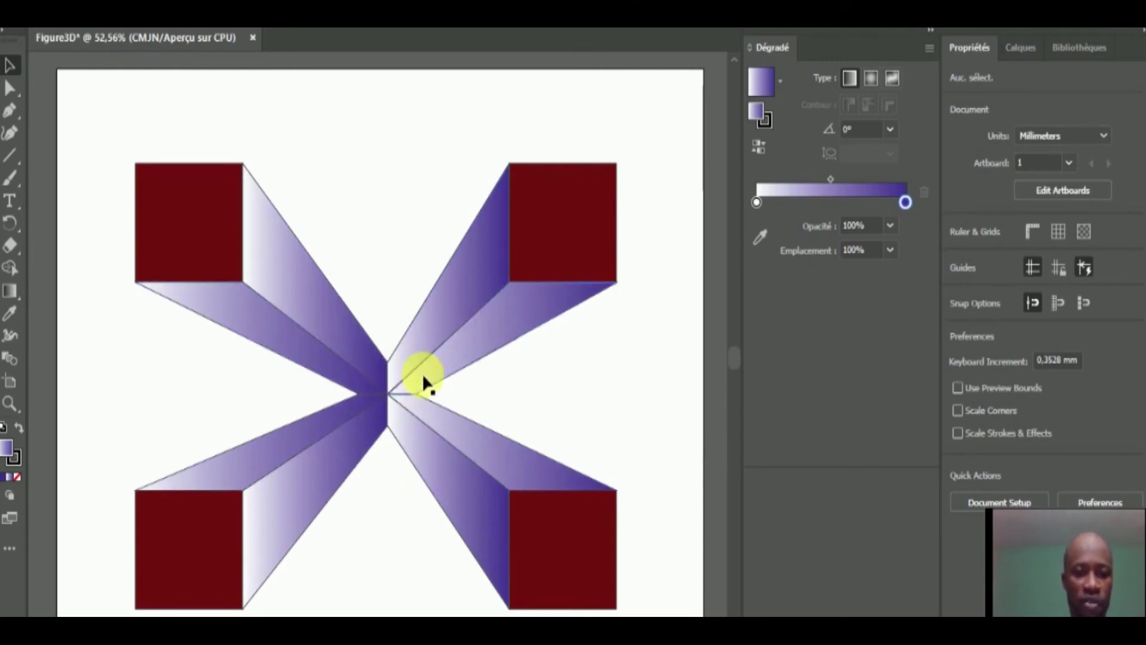
Set the gradient's start stop on the face below the upper-right square to RVB colour 3700AA
click(430, 357)
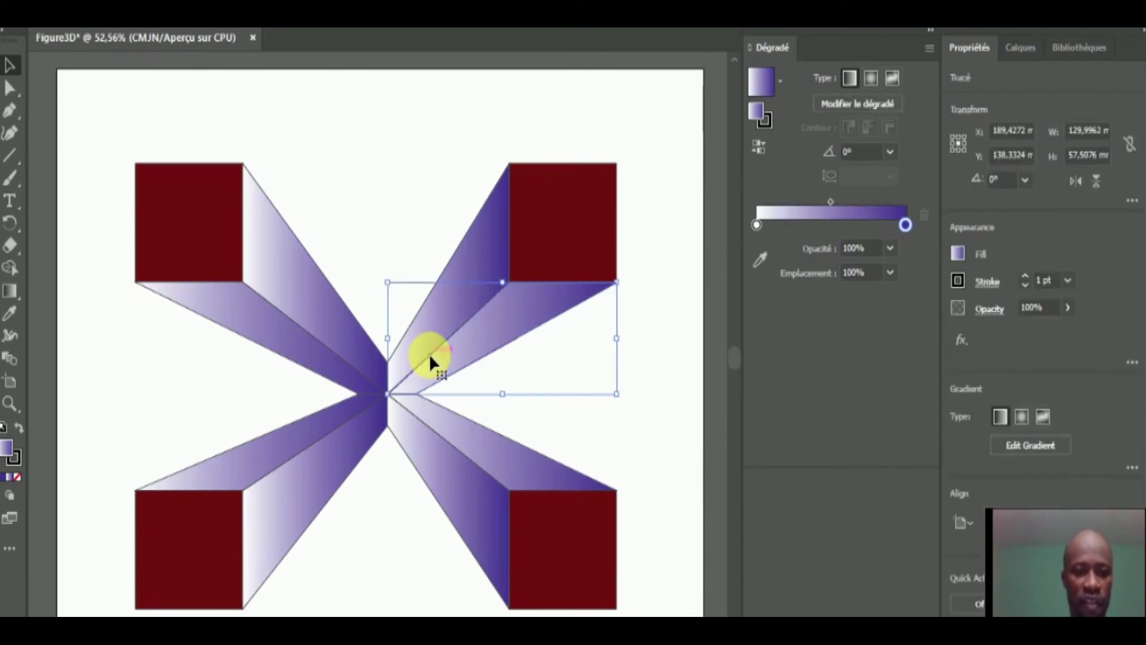
click(757, 225)
double_click(757, 225)
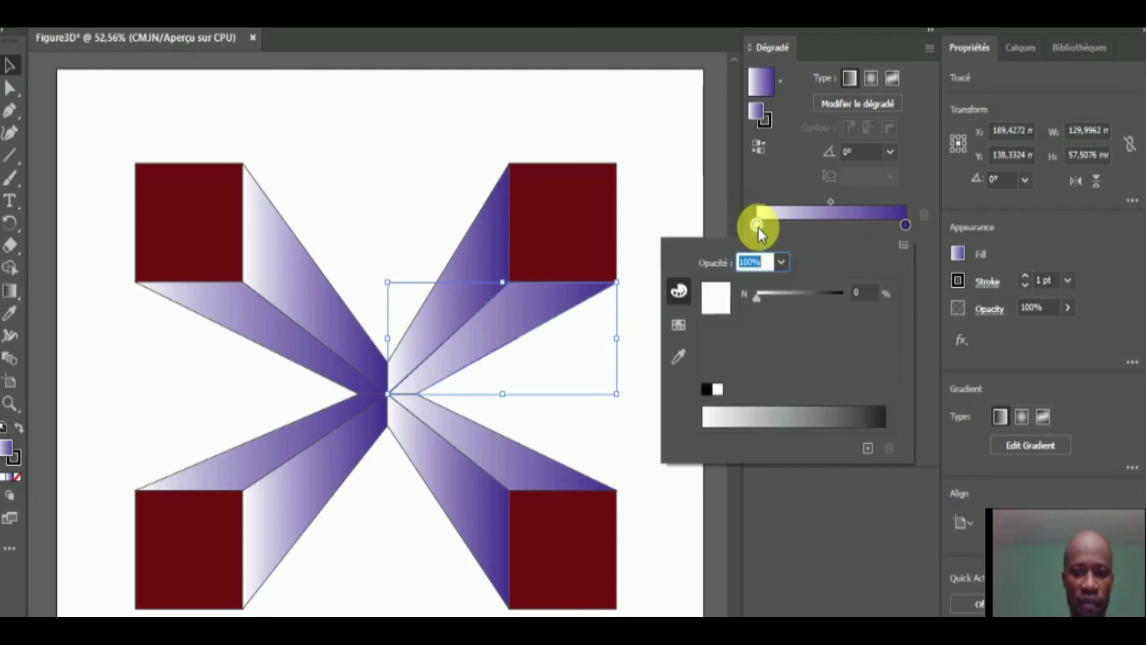
click(901, 246)
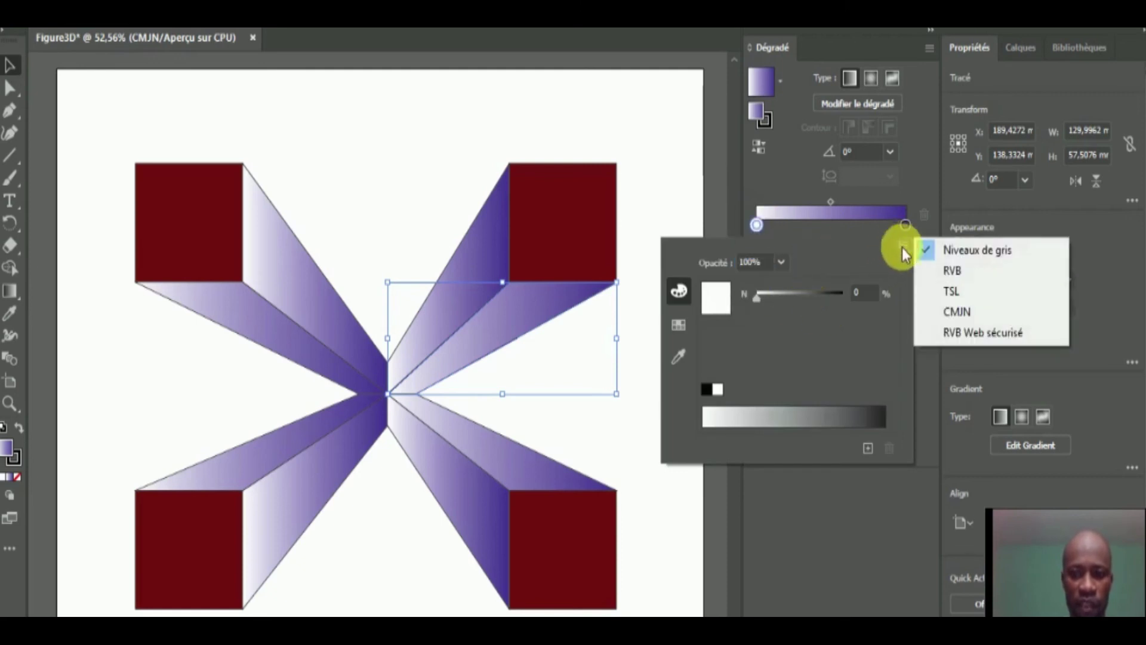
click(934, 274)
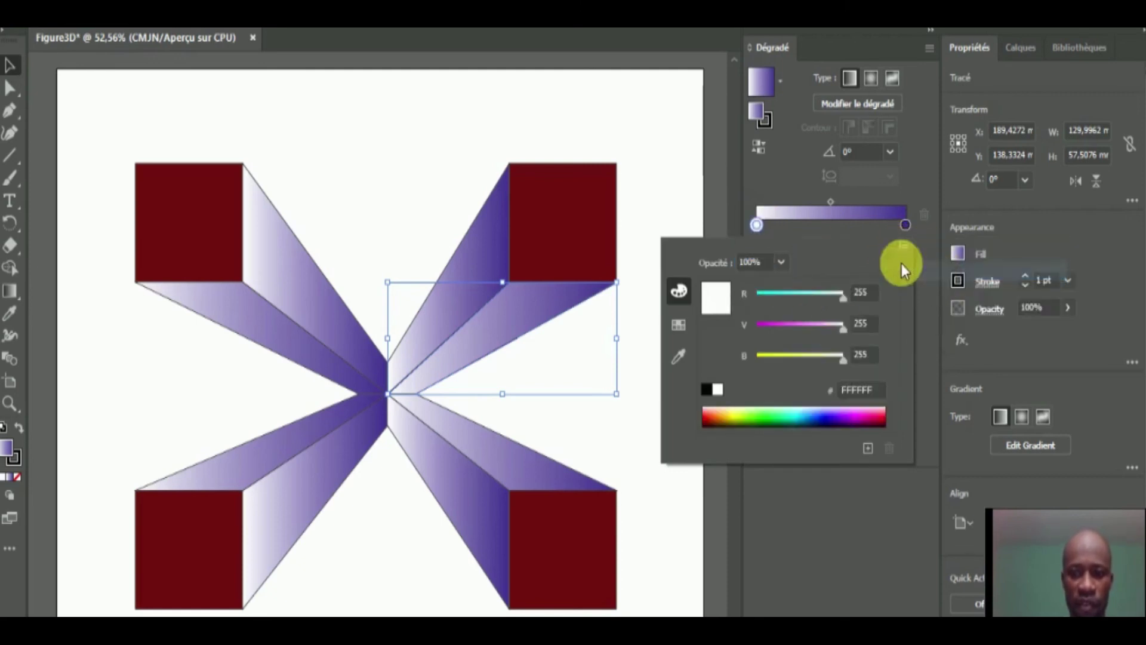
click(855, 396)
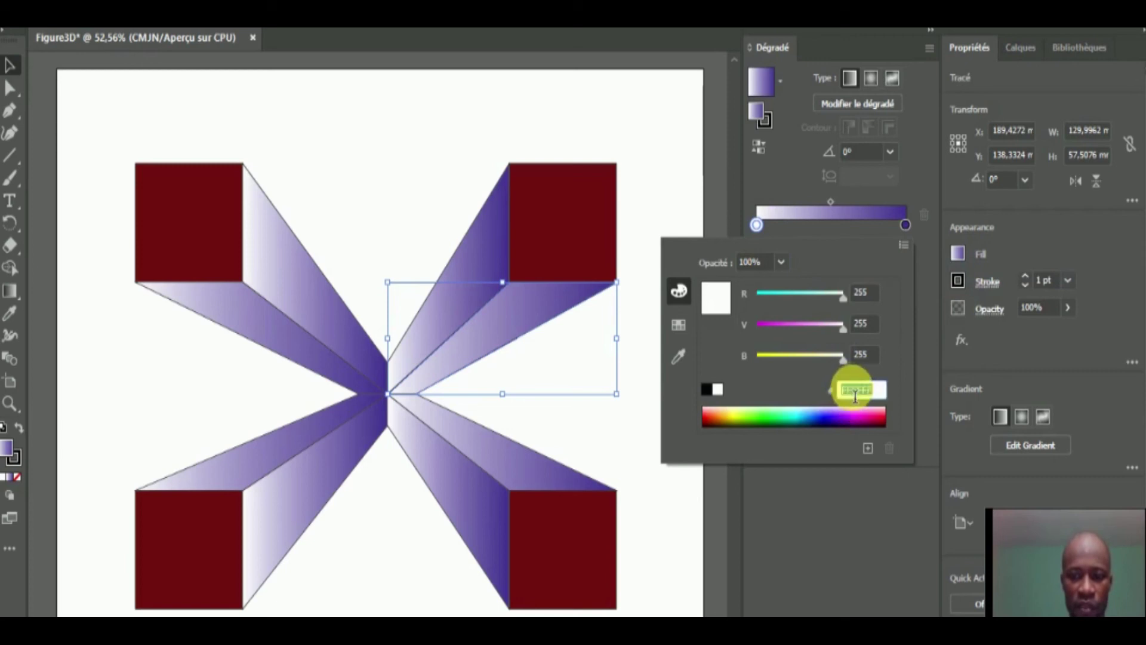
text(3789AA)
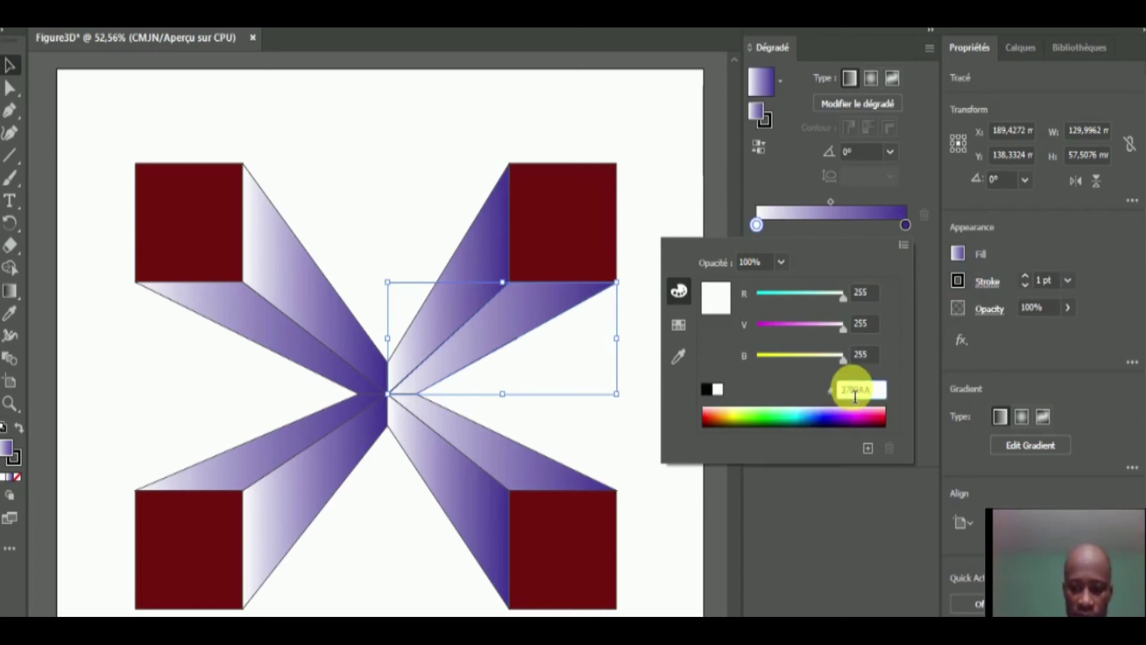
key(Return)
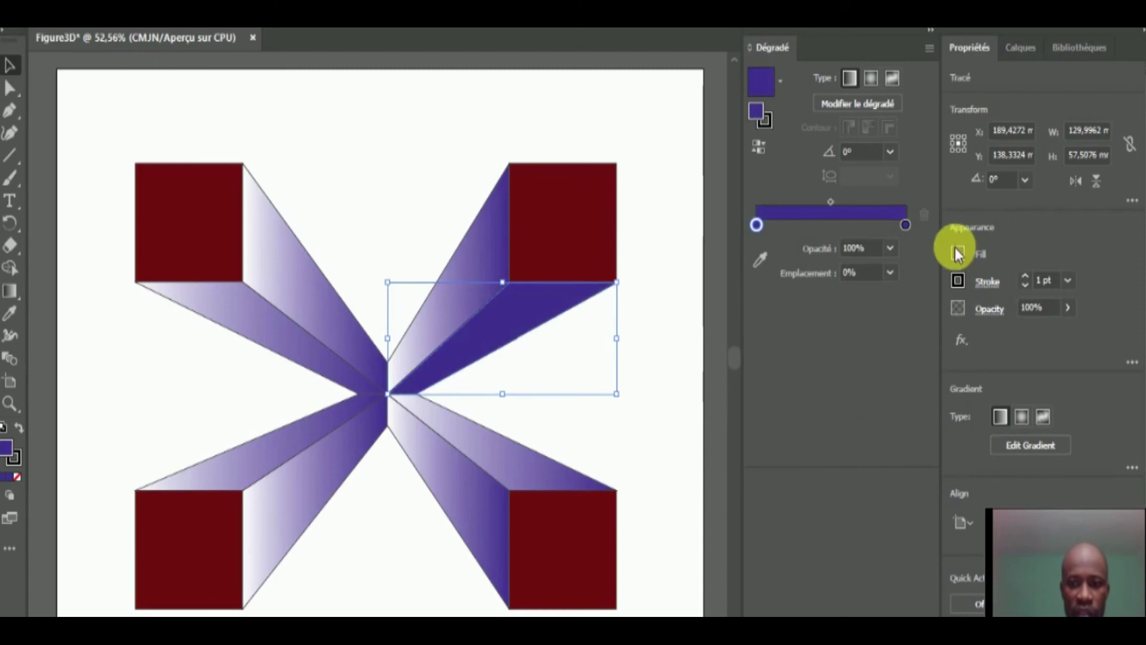
Set the gradient's end stop on the face below the upper-right square to white
double_click(906, 223)
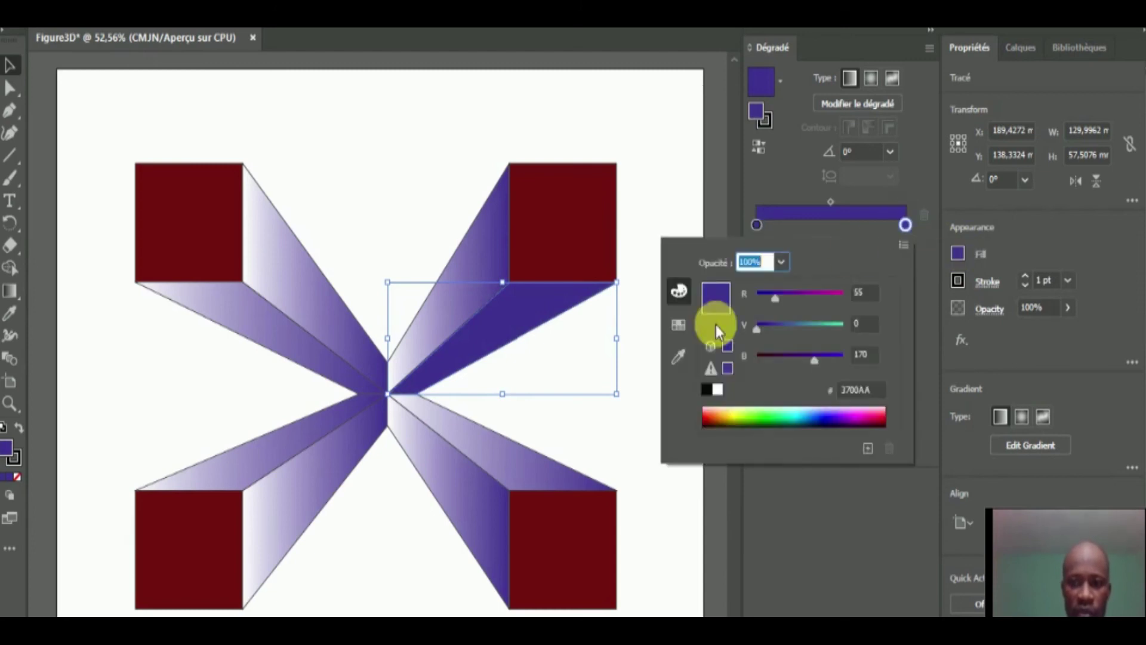
click(721, 391)
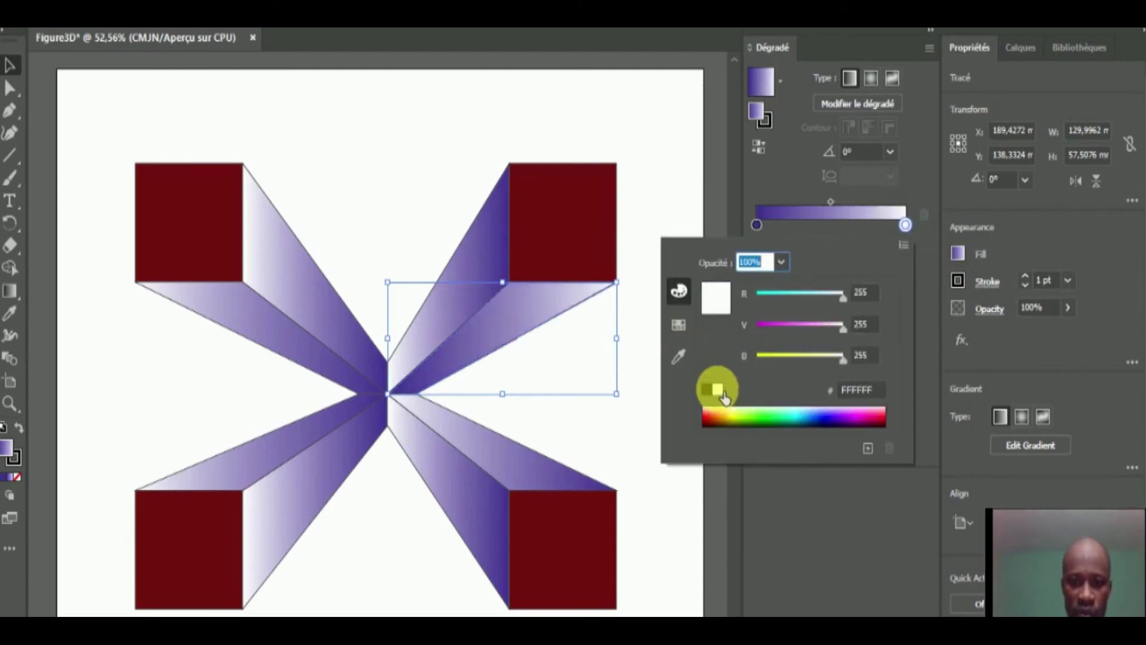
key(Return)
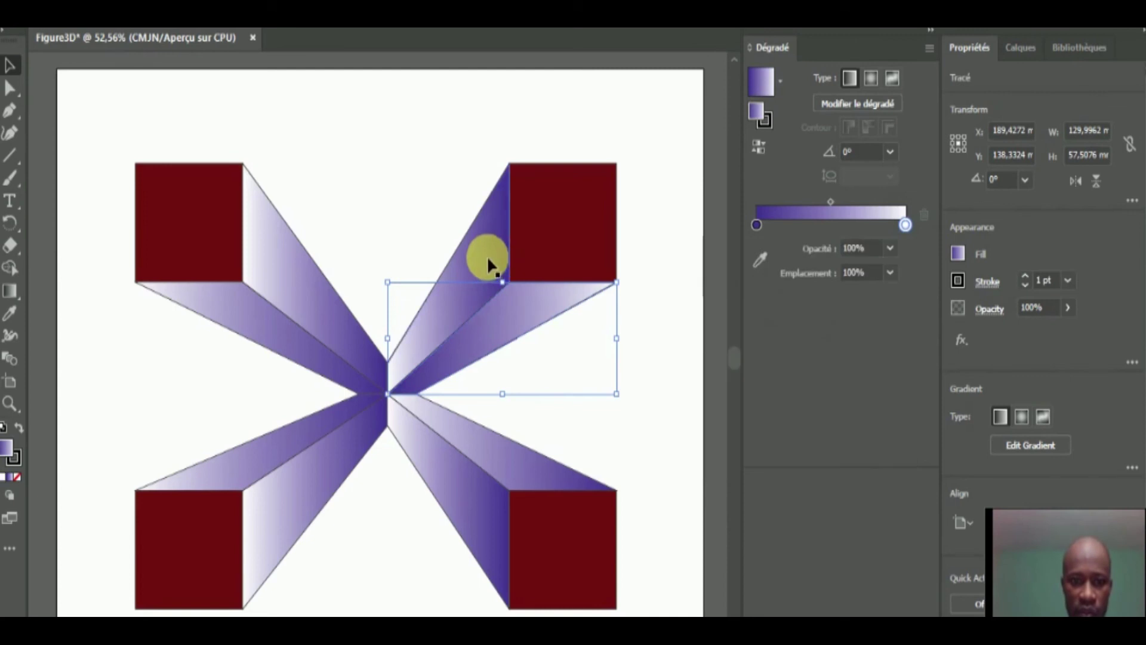
Set the gradient's start stop on the face between the upper-right square's left edge and the cross to RVB colour 3700AA
click(466, 233)
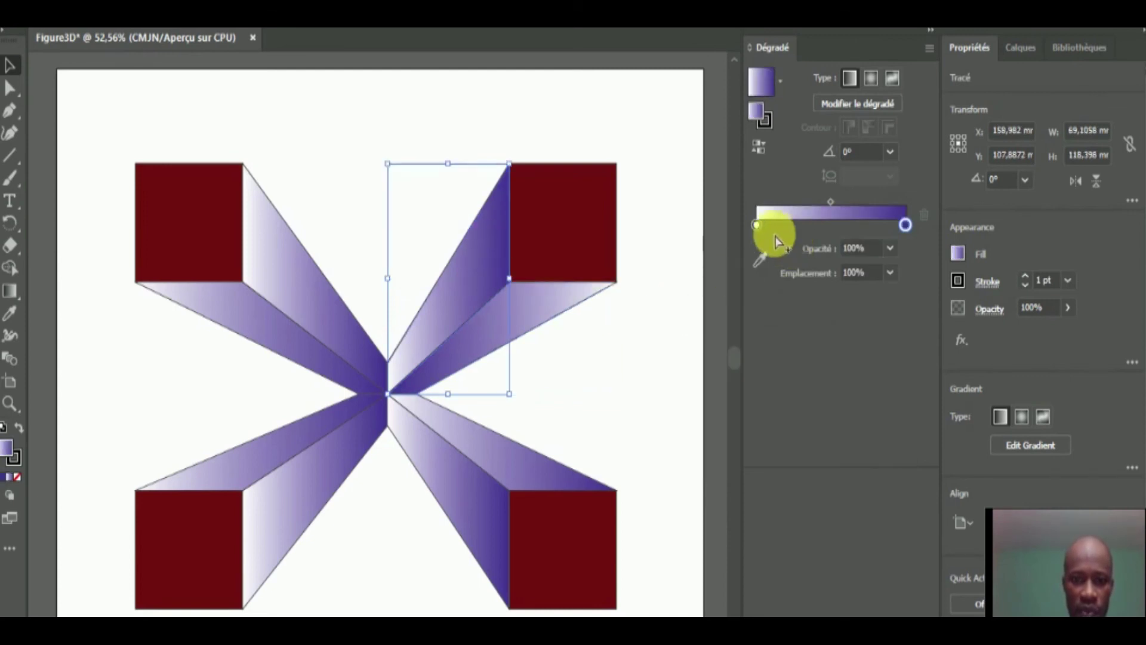
double_click(757, 226)
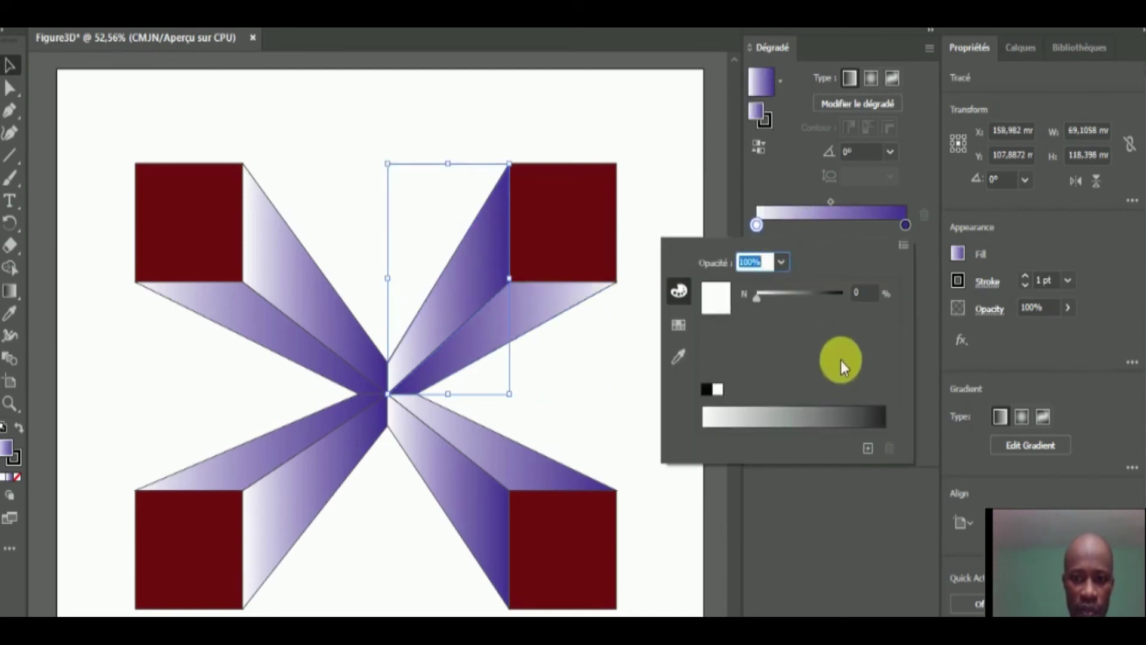
click(905, 247)
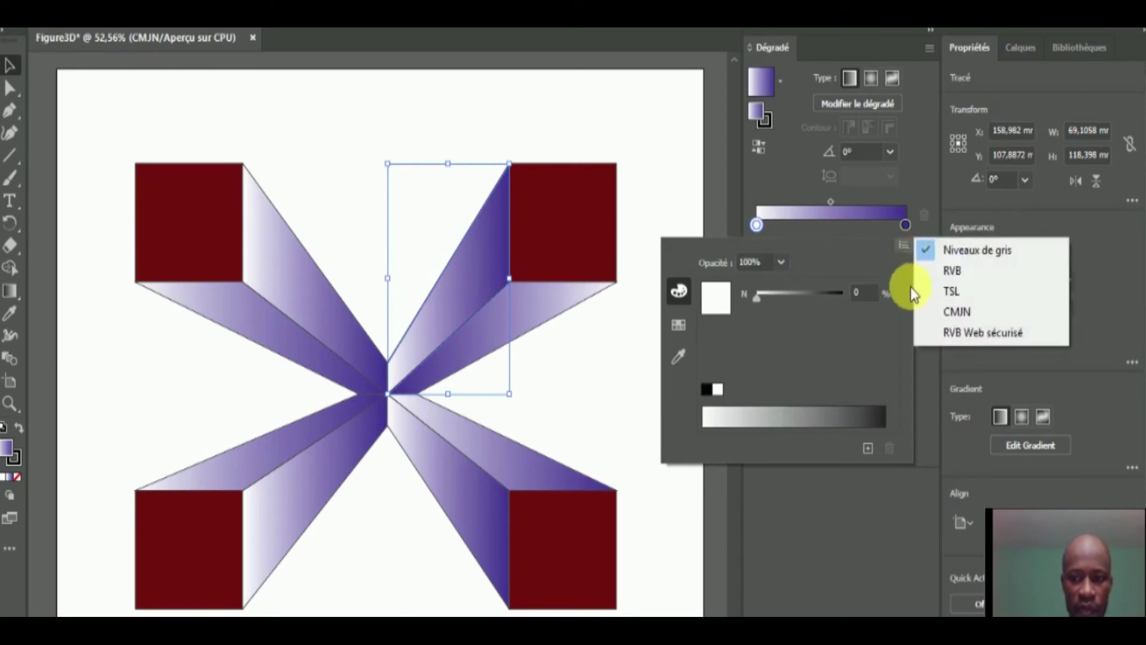
click(929, 270)
click(850, 392)
text(3D0AA)
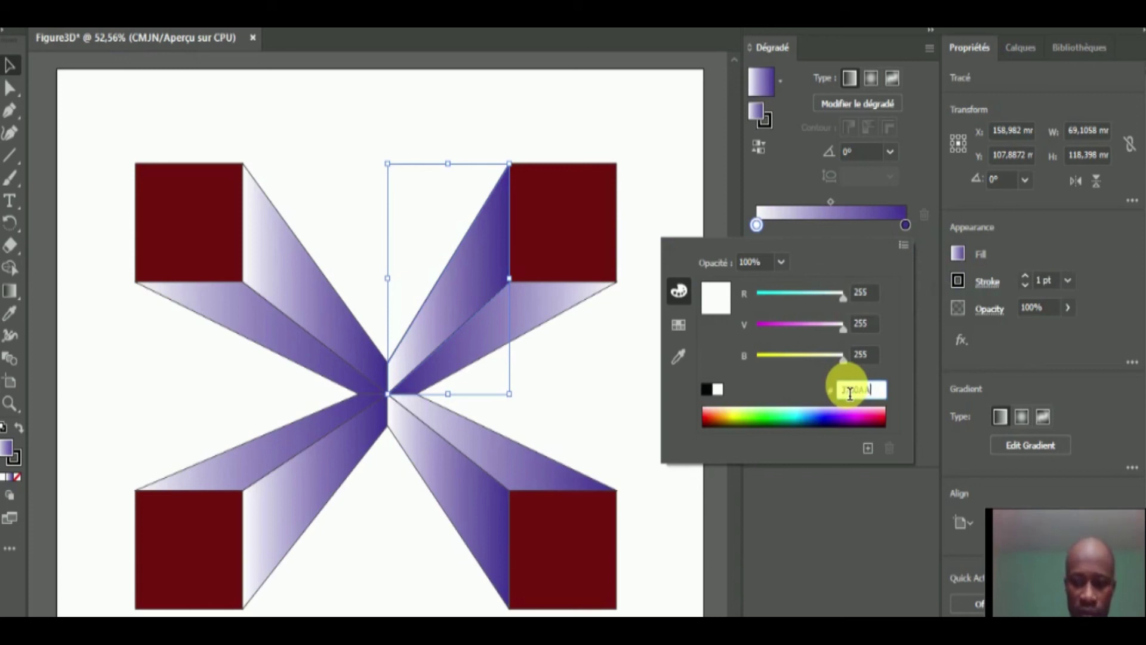
key(Return)
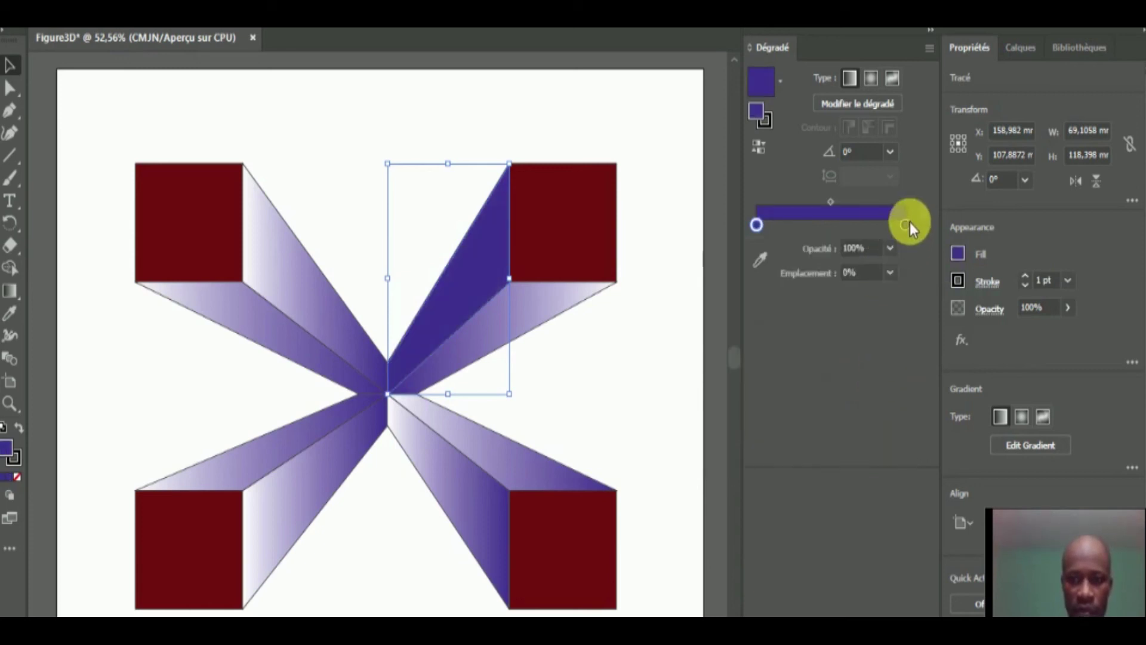
Set the gradient's end stop on the face between the upper-right square's left edge and the cross to white
double_click(908, 225)
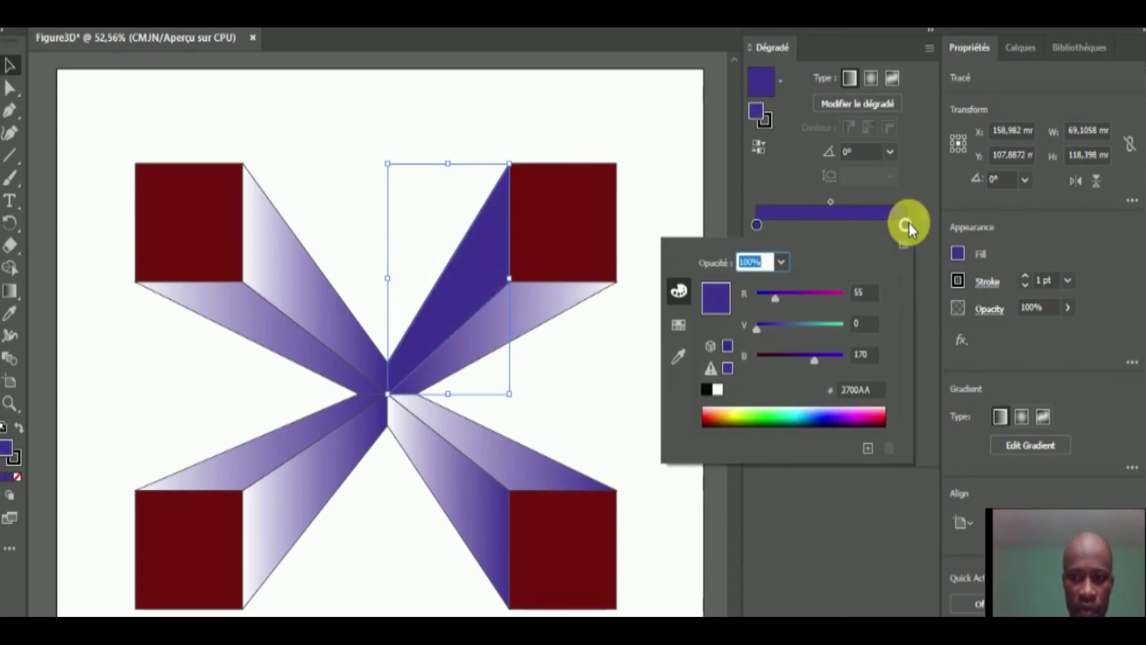
click(718, 389)
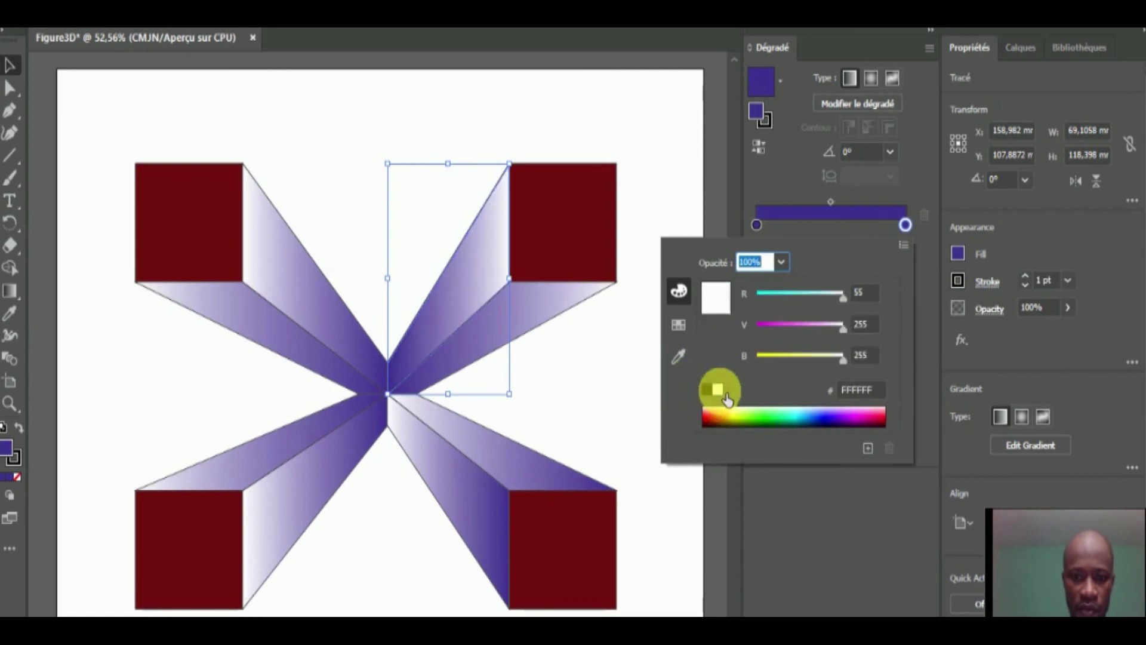
click(485, 484)
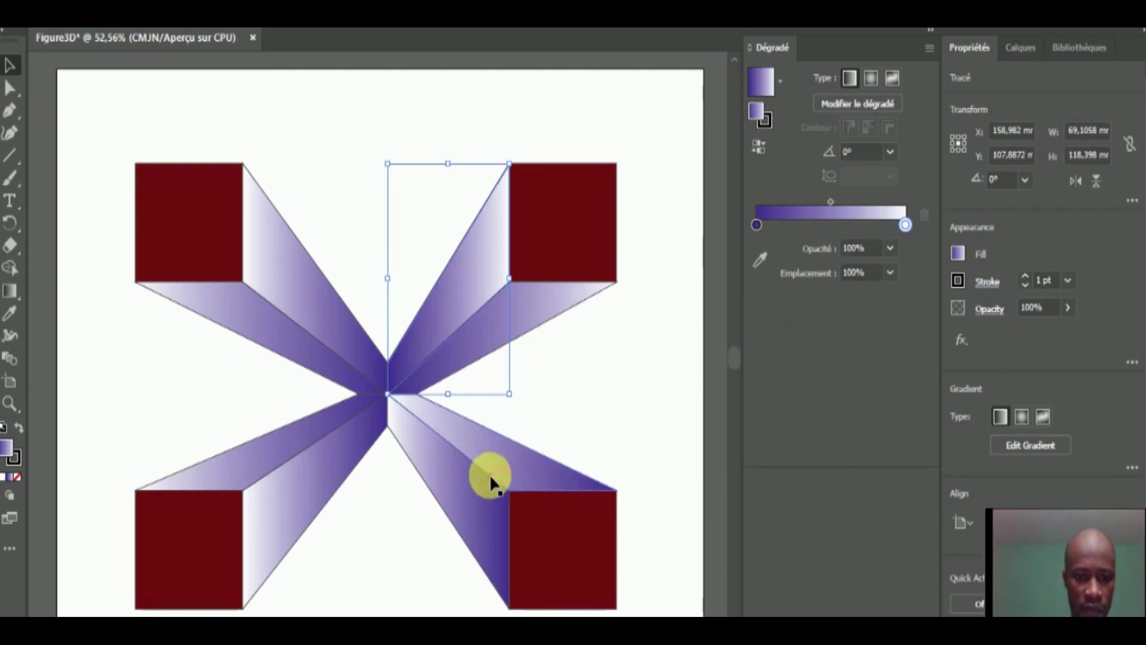
Set the gradient's start stop on the face above the lower-right square to RVB colour 3700AA
click(490, 474)
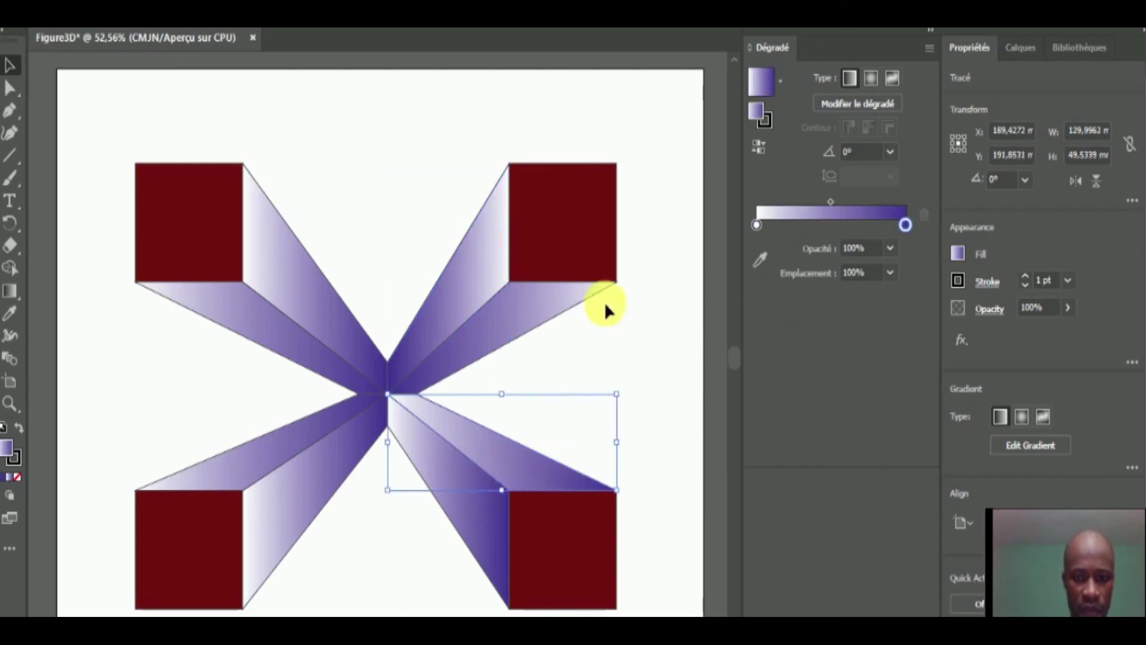
double_click(756, 231)
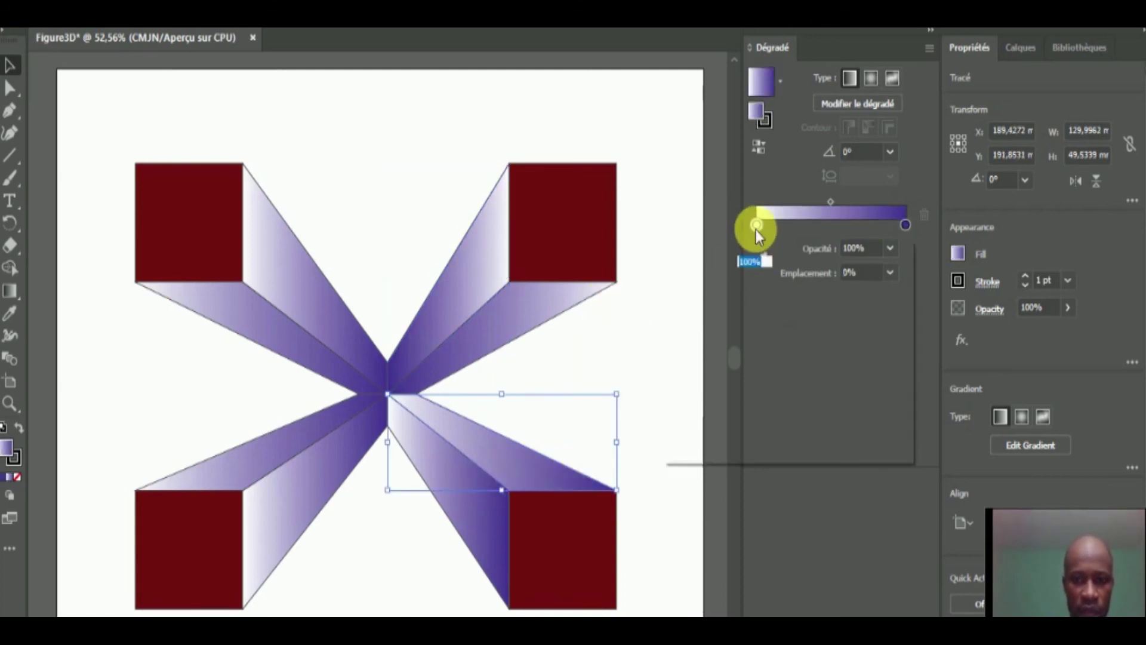
click(905, 246)
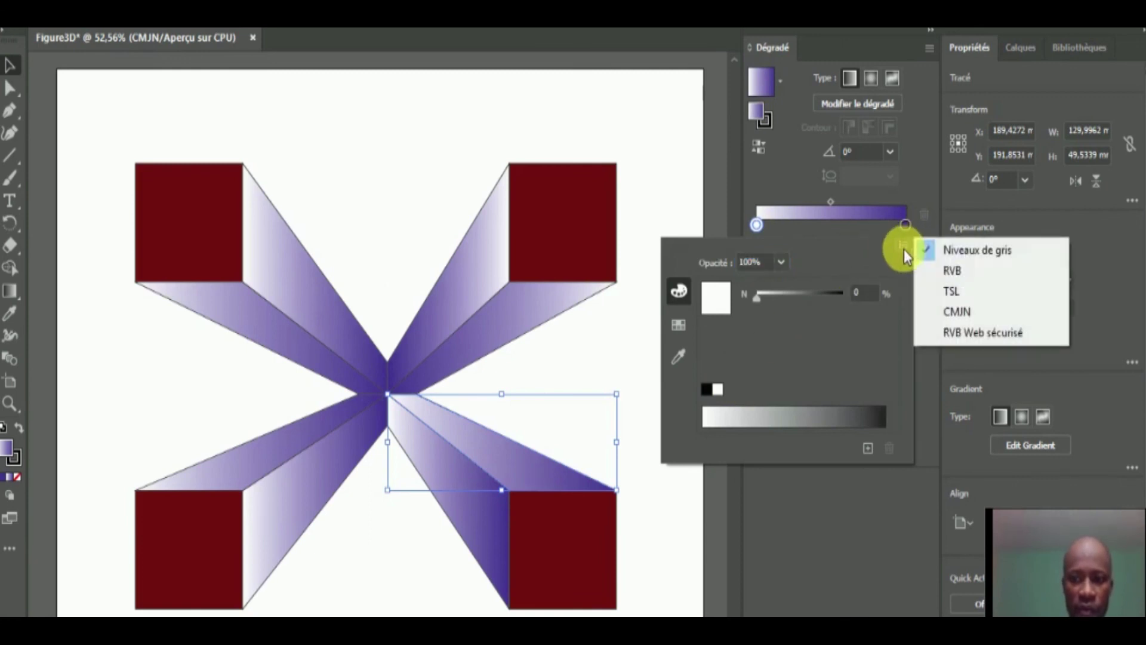
click(922, 264)
click(862, 392)
text(3700AA)
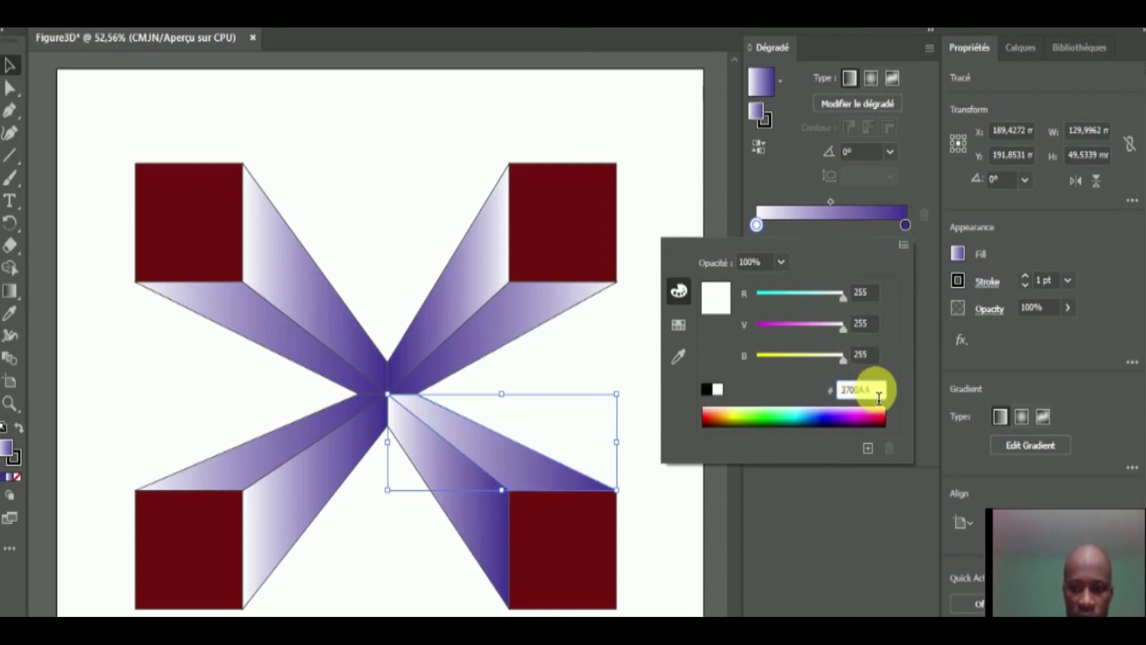
key(Return)
Set the end stop on the face above the lower-right square to white and select the face along that square's left edge
double_click(906, 227)
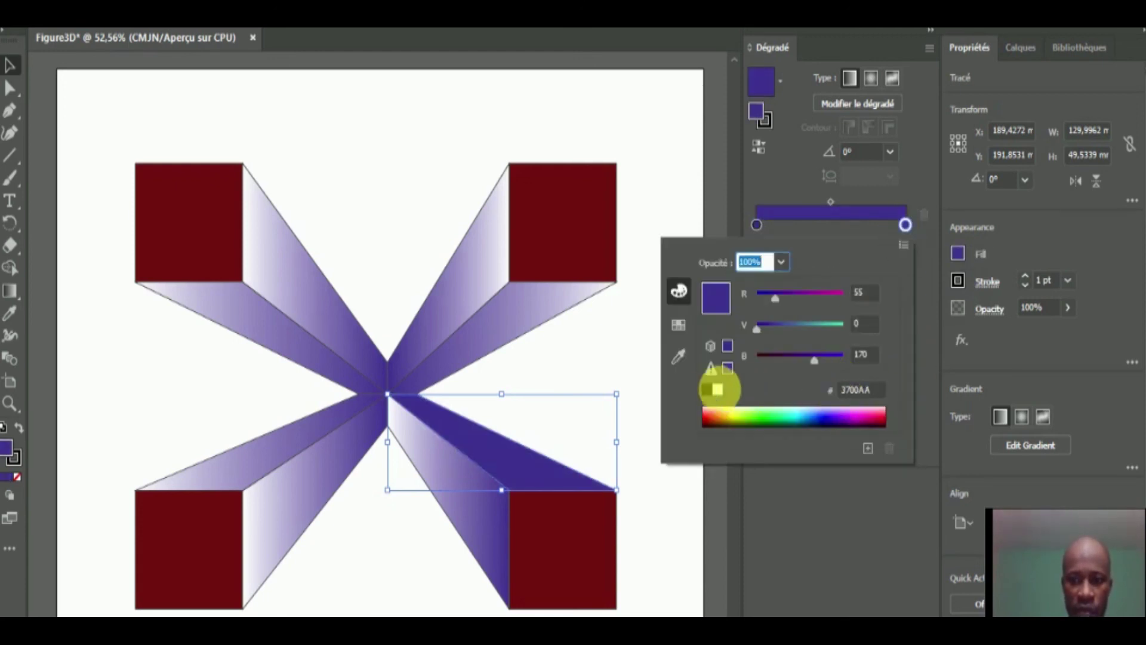
click(717, 389)
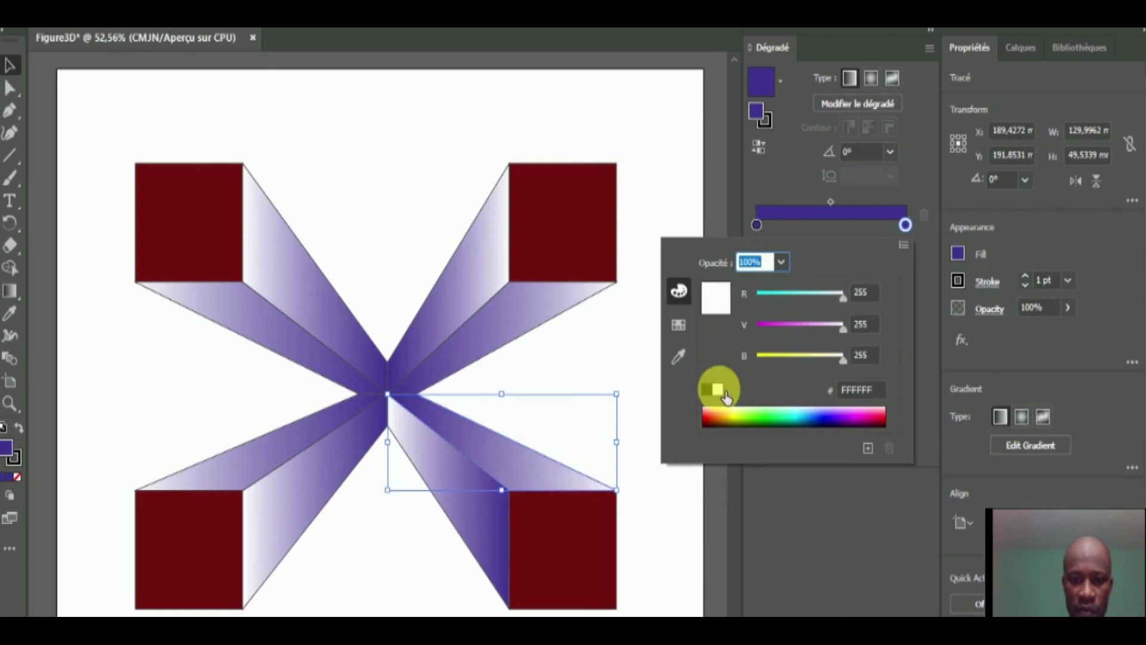
click(474, 553)
click(496, 539)
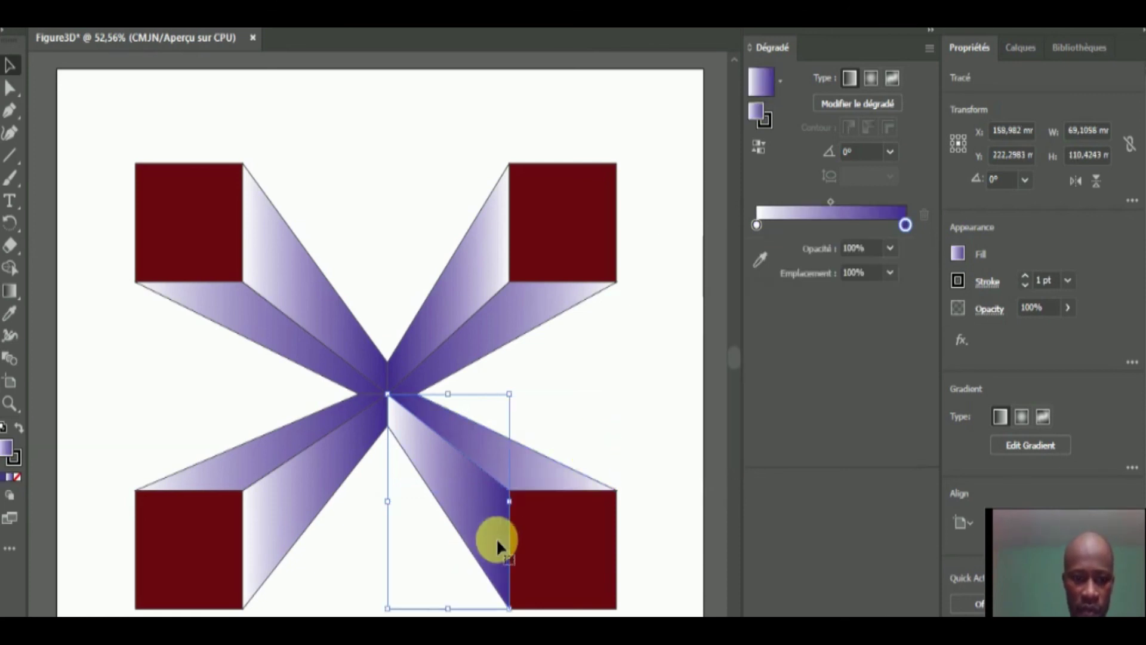
click(757, 225)
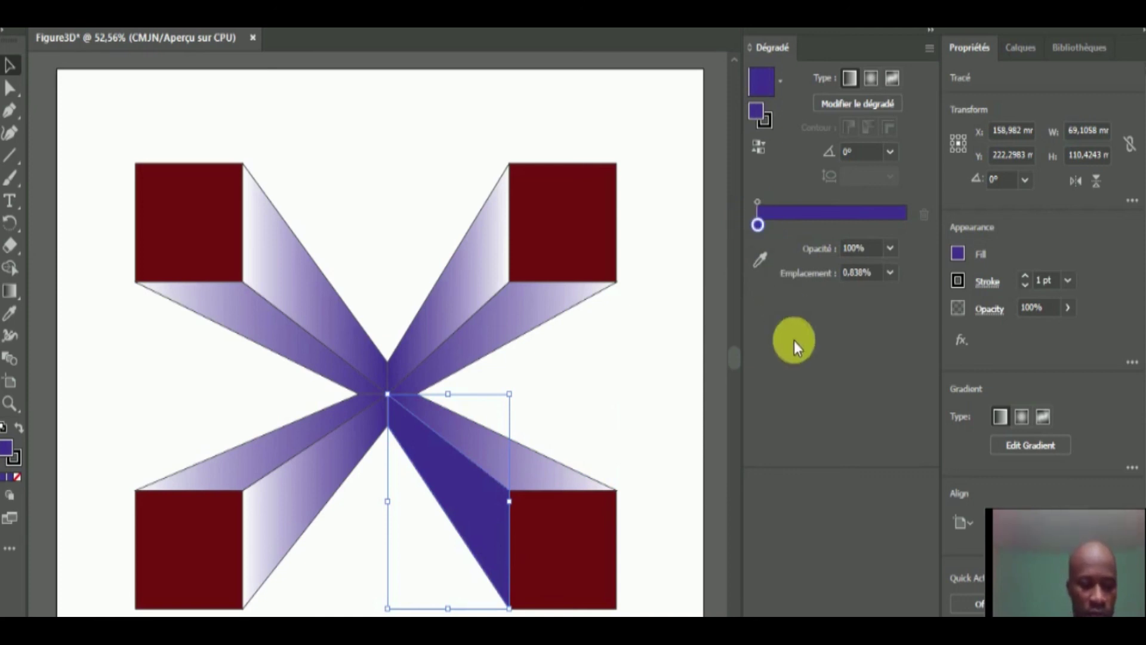
double_click(759, 226)
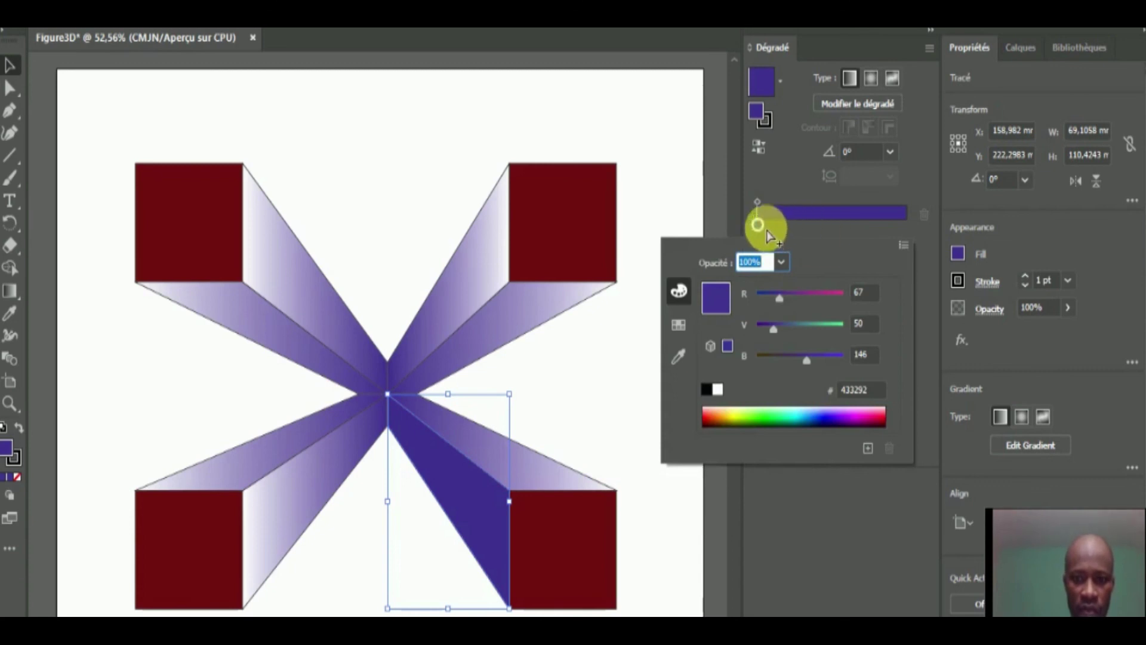
click(750, 228)
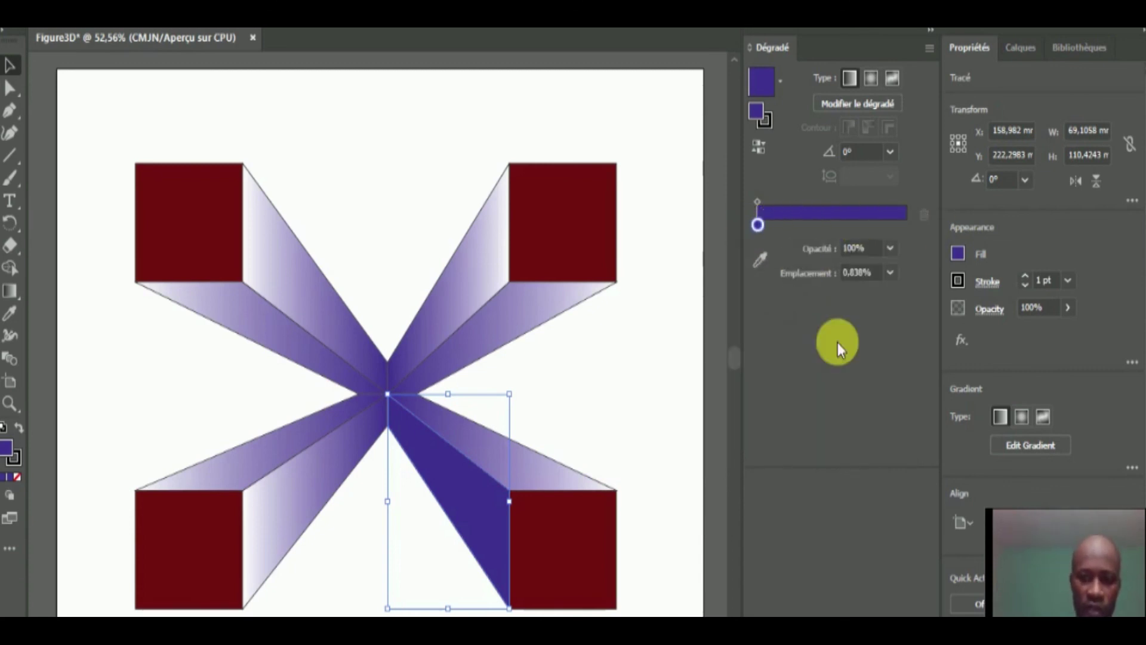
click(594, 425)
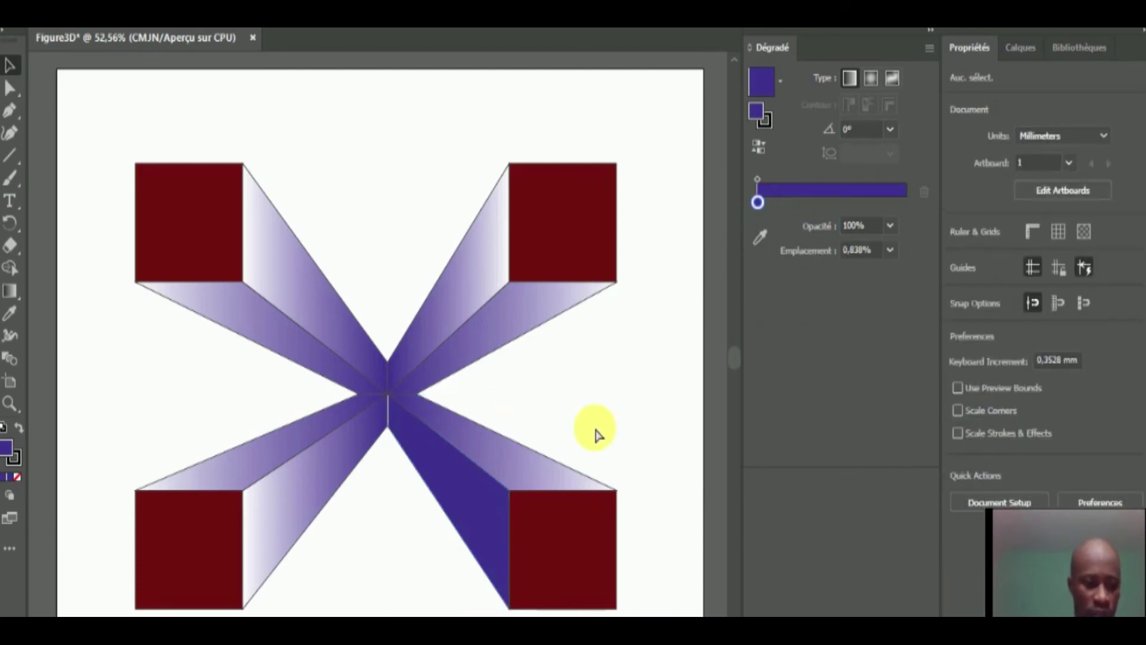
key(ctrl+z)
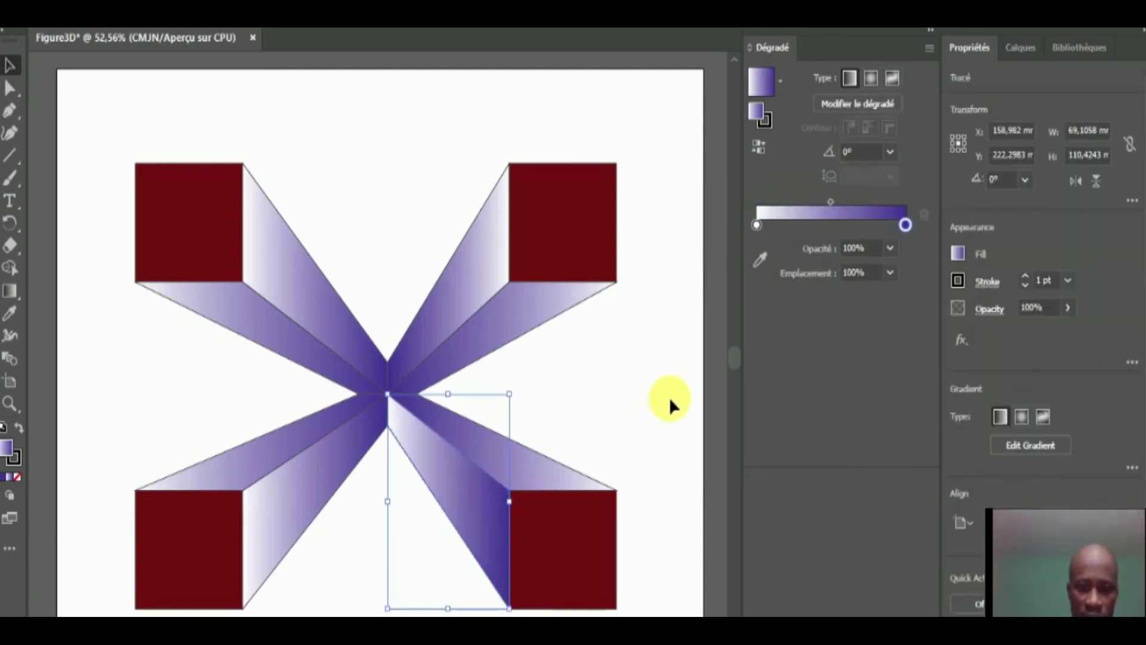
Set the gradient's start stop on the face between the lower-right square's left edge and the cross to RVB colour 3700AA
click(757, 225)
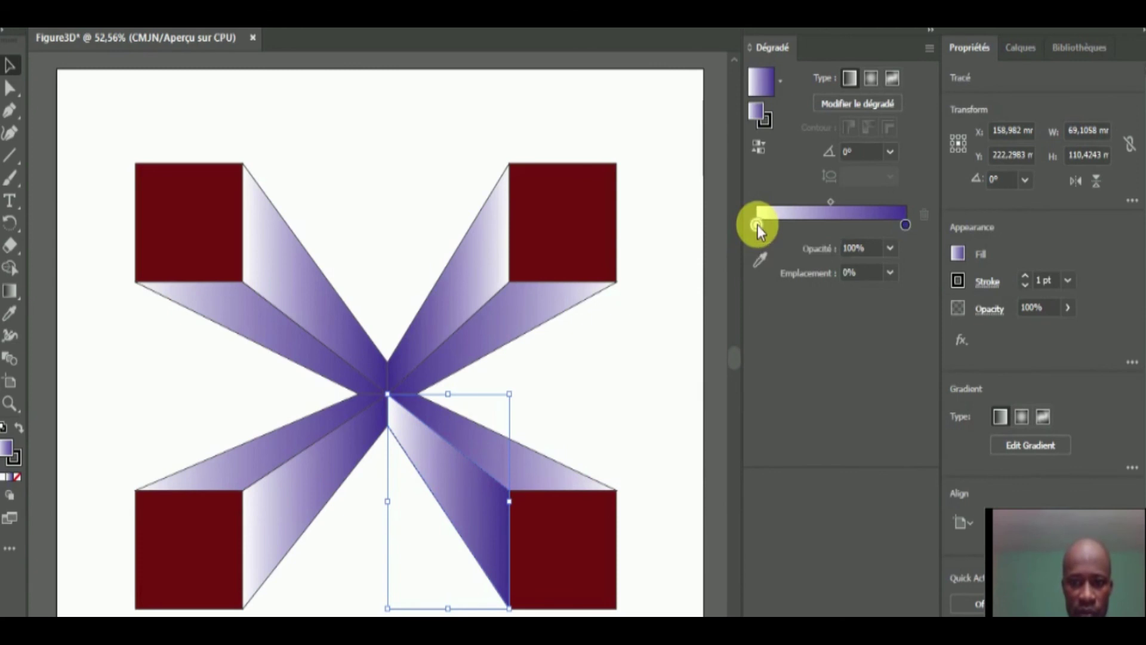
double_click(757, 224)
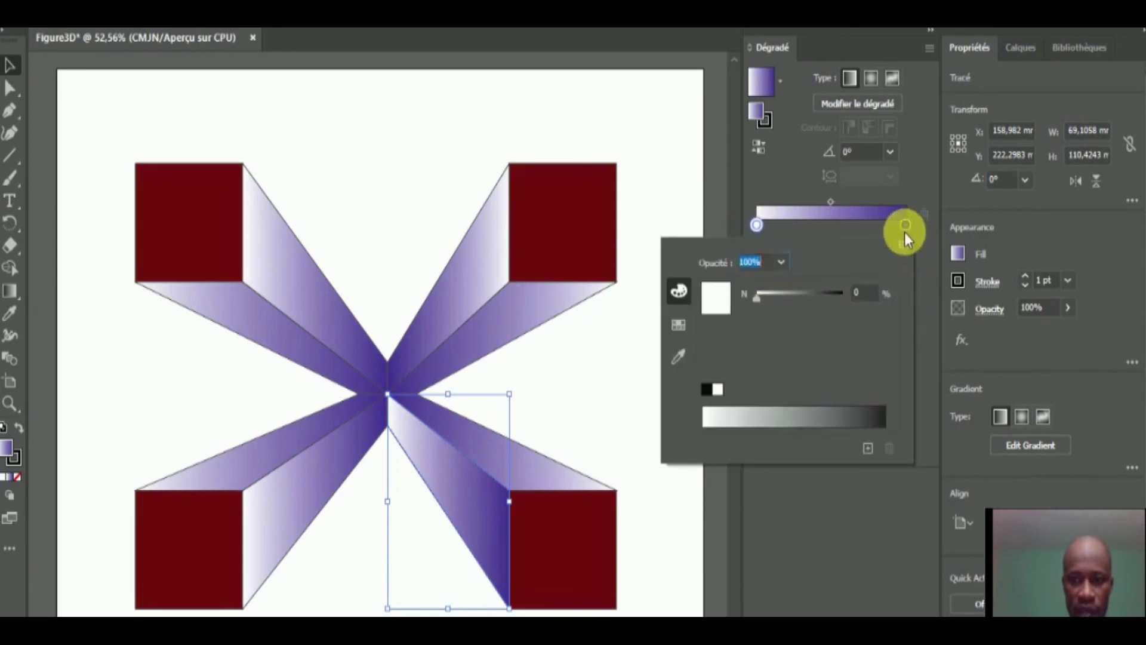
click(903, 237)
double_click(758, 226)
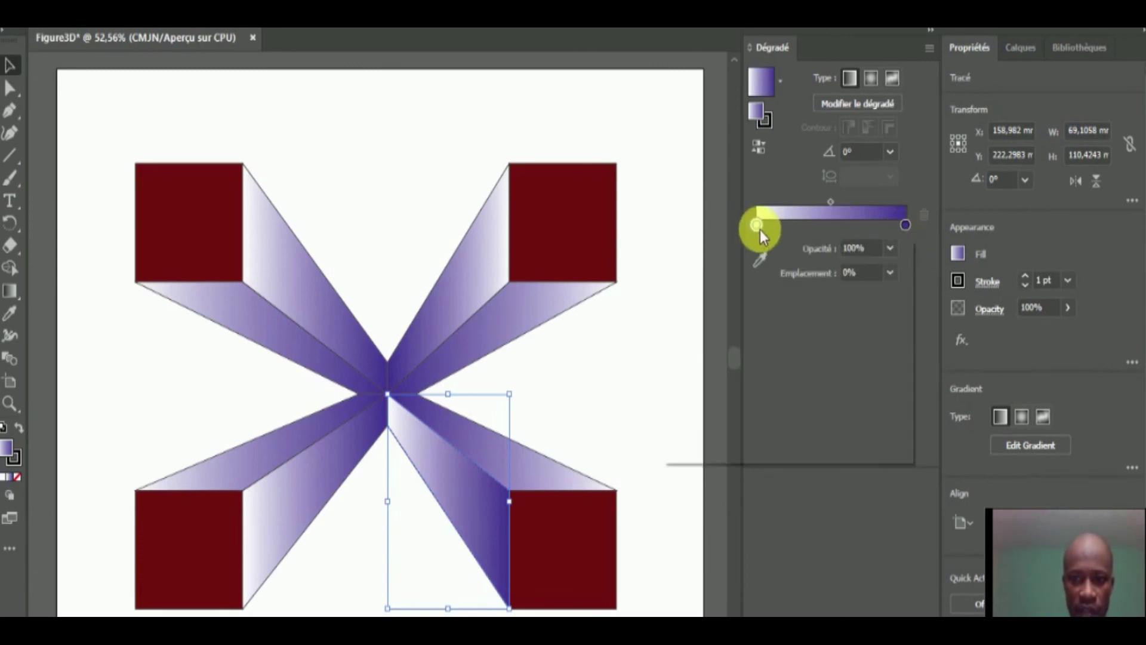
click(905, 241)
click(922, 269)
double_click(880, 396)
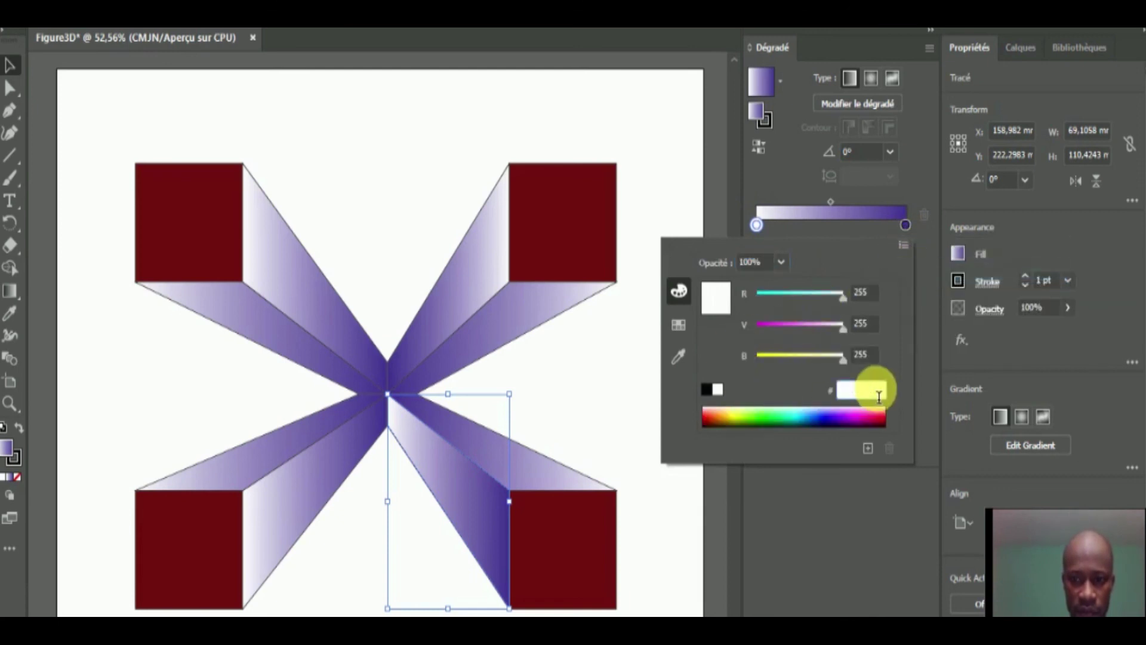
key(ctrl+v)
key(Return)
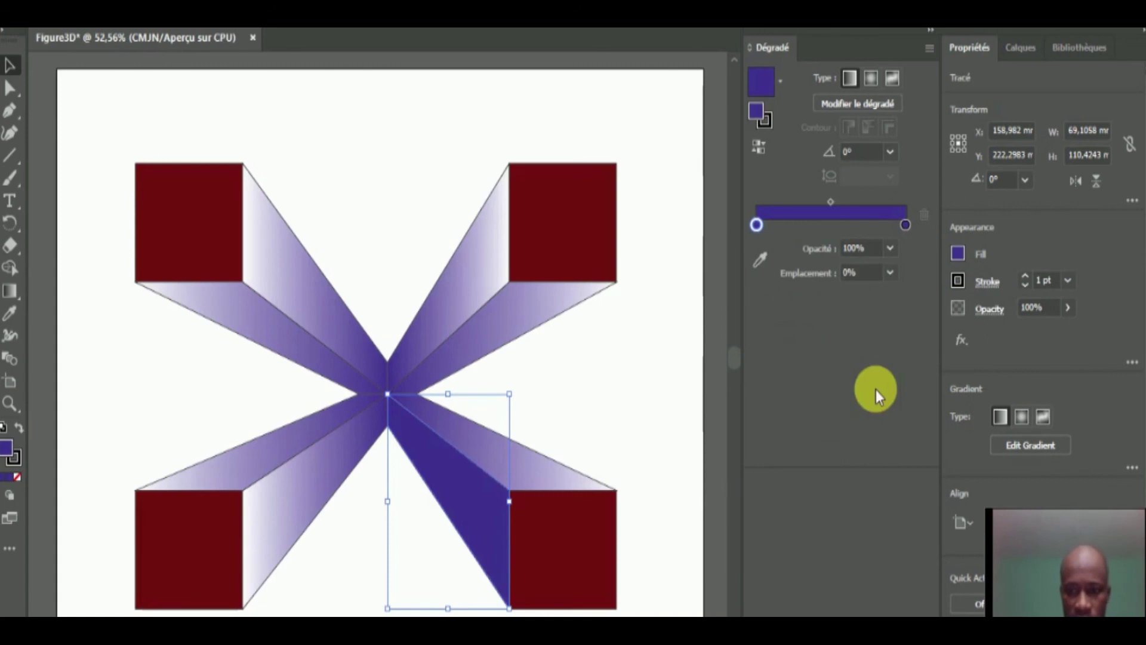
Set the gradient's end stop on the face along the lower-right square's left edge to white and clear the selection
click(906, 226)
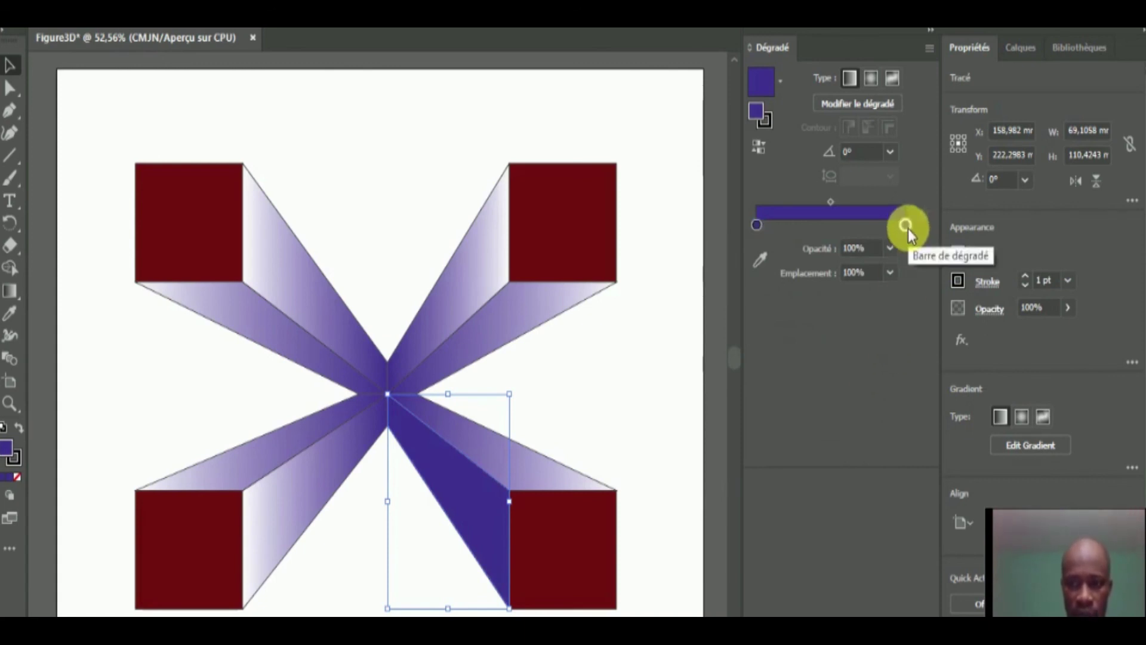
double_click(906, 226)
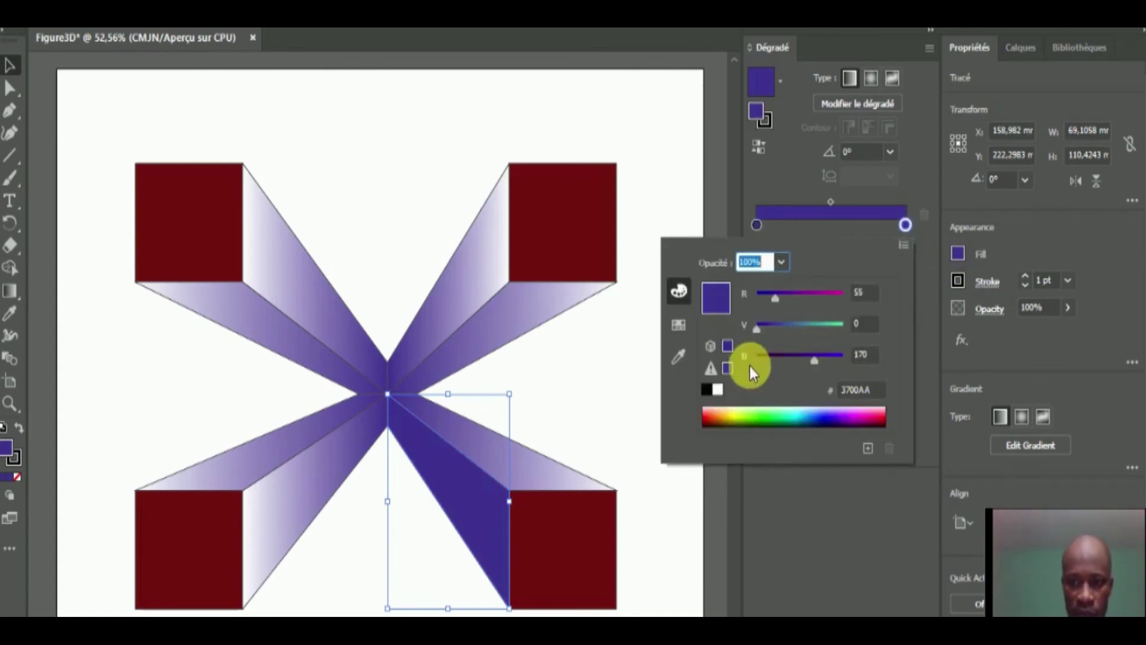
click(717, 390)
click(564, 412)
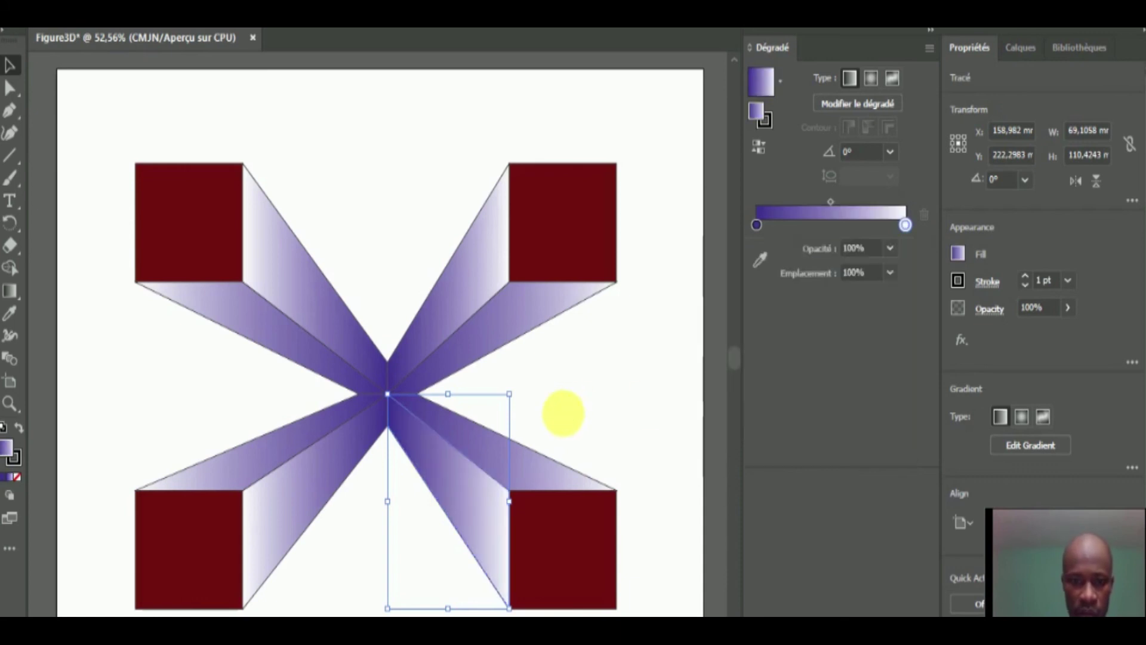
click(578, 401)
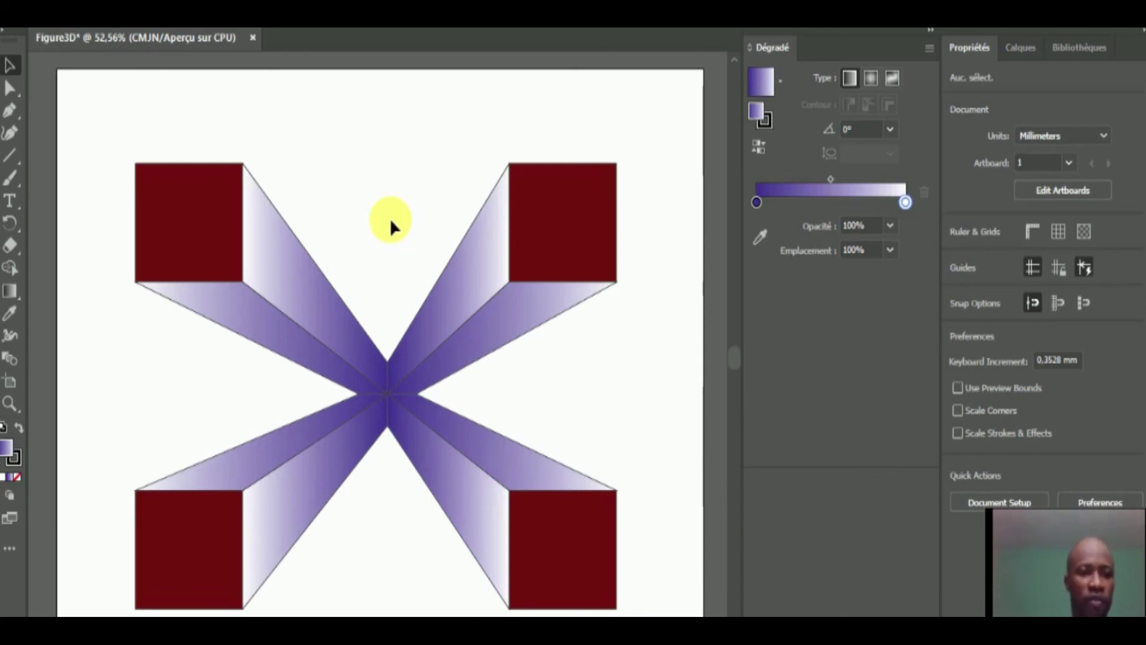
drag(107, 144, 576, 594)
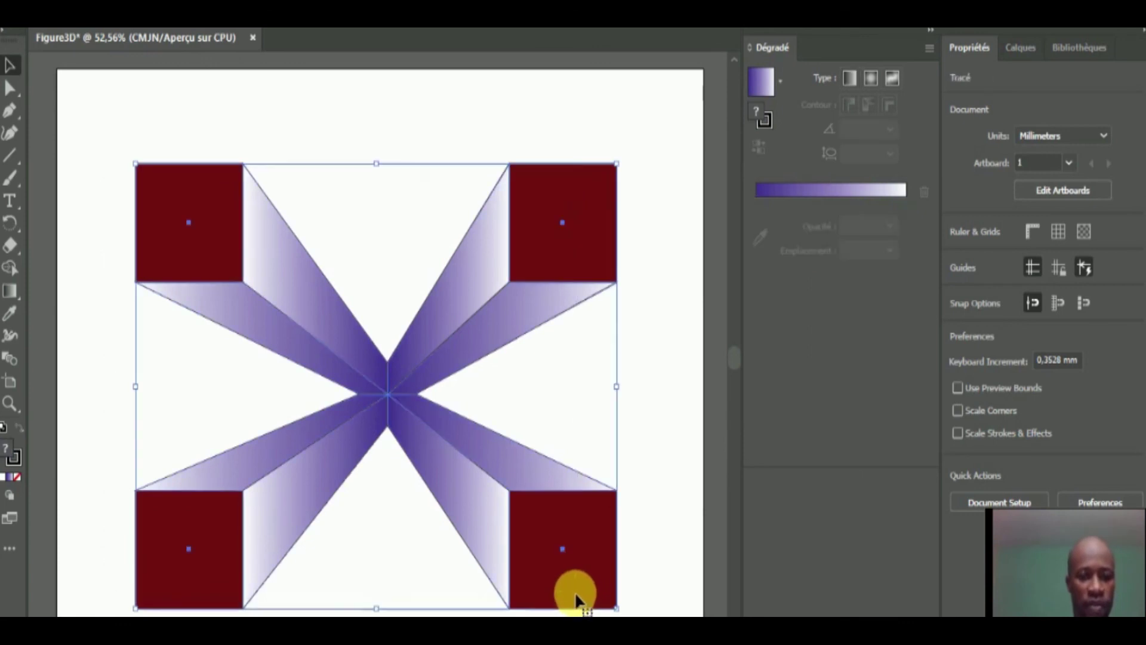
click(378, 130)
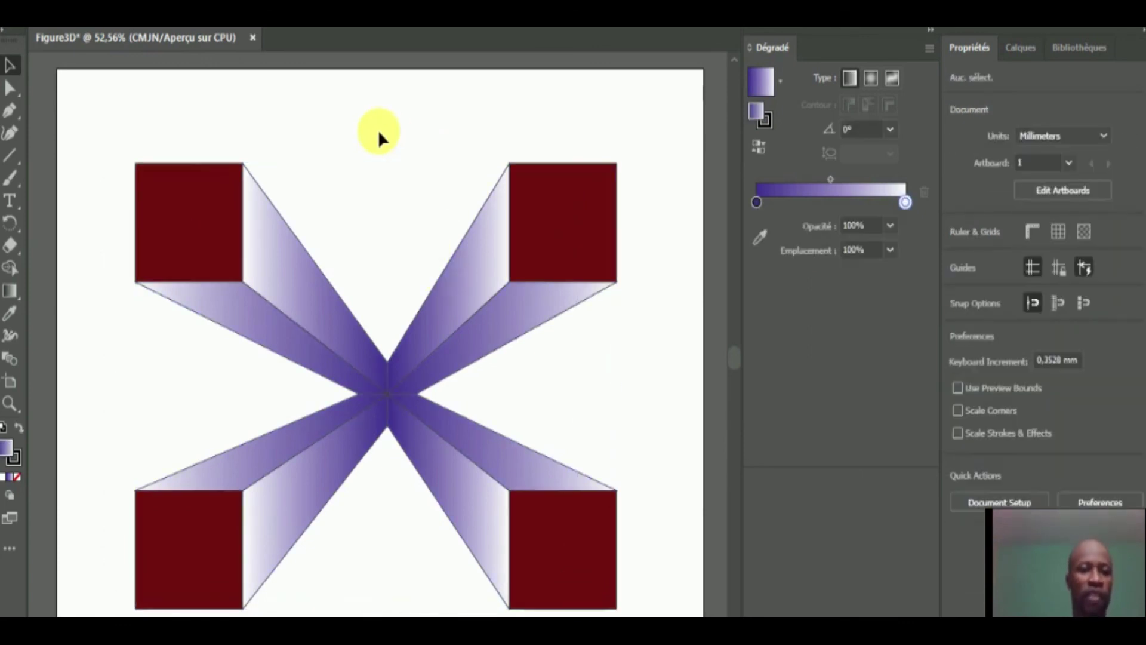